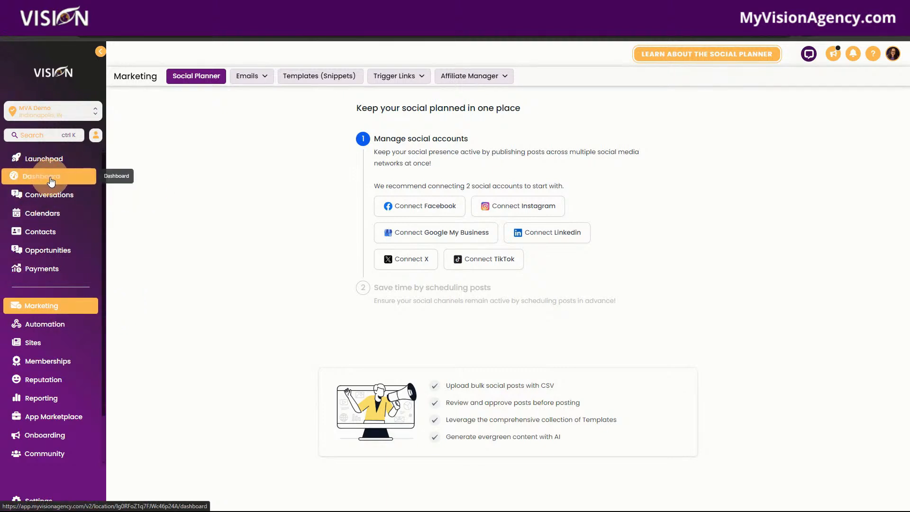
- Switch to the YouTube channel and show its list of playlists
click(69, 193)
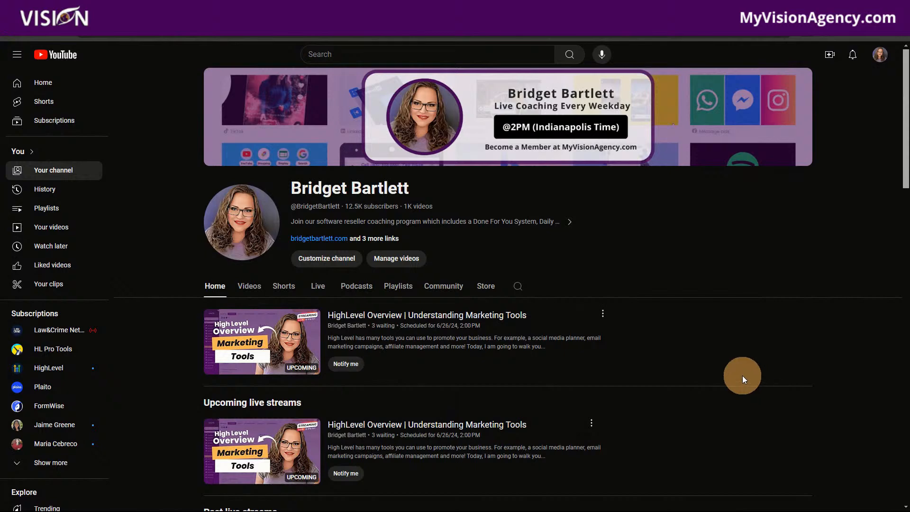
scroll(742, 375, down, 4)
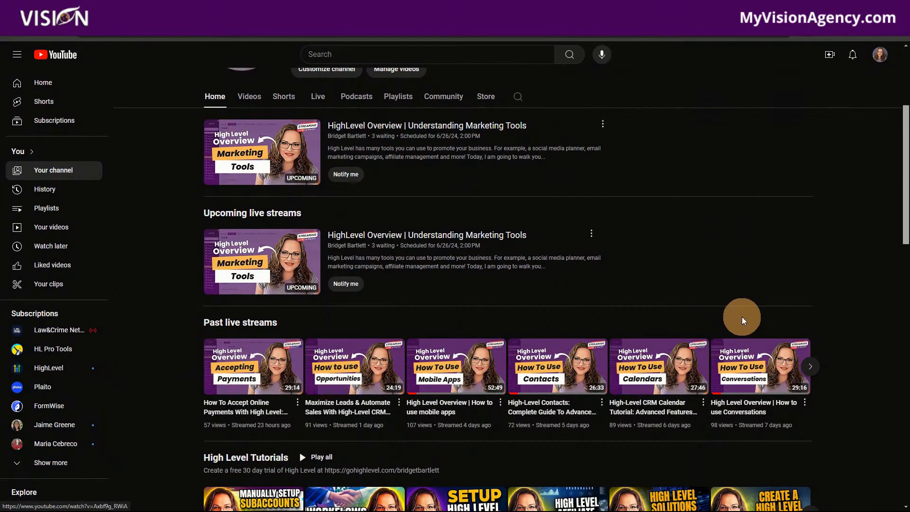
scroll(548, 228, up, 1)
click(403, 144)
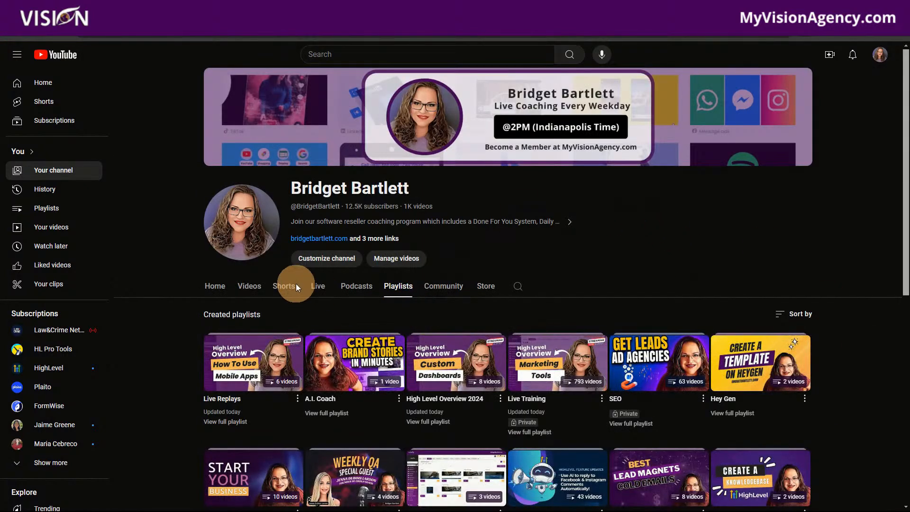
- Switch to the coaching program's landing page and look through its content
click(138, 7)
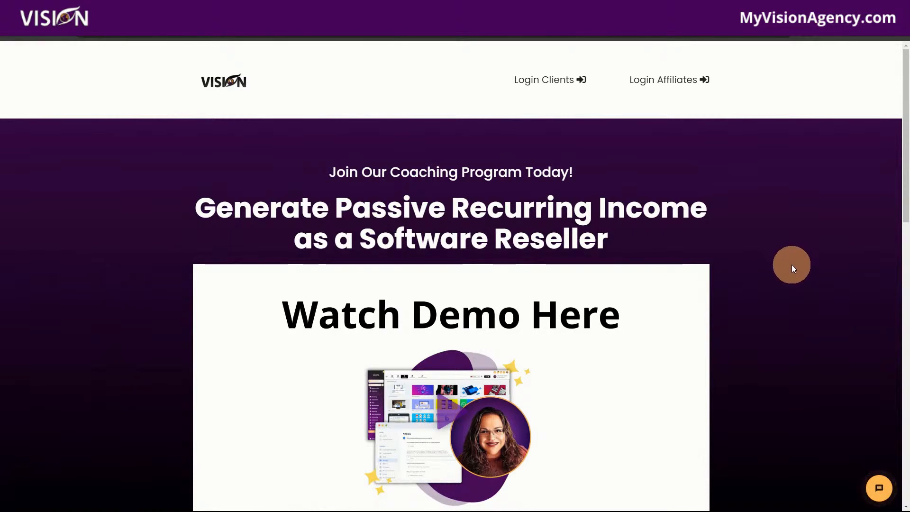
scroll(792, 268, down, 7)
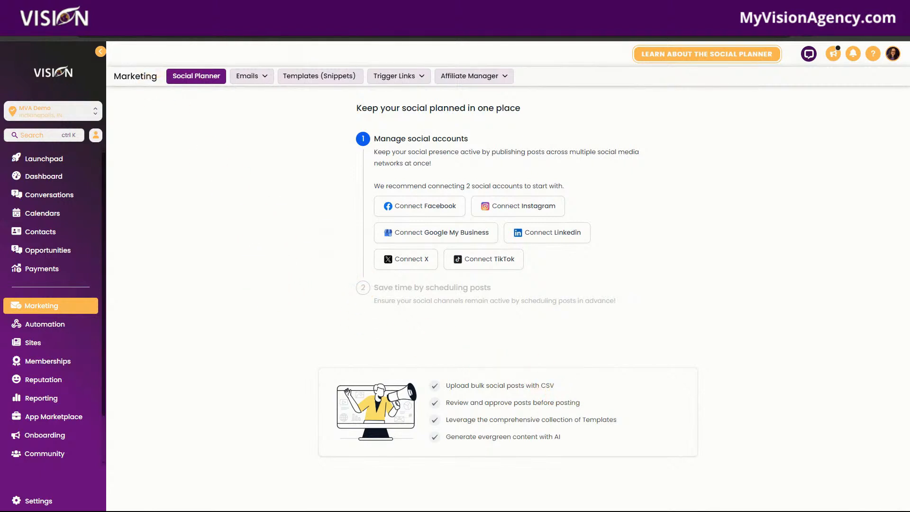
- Switch to the My Vision Agency account's Social Planner and view the list of connected social accounts
click(183, 10)
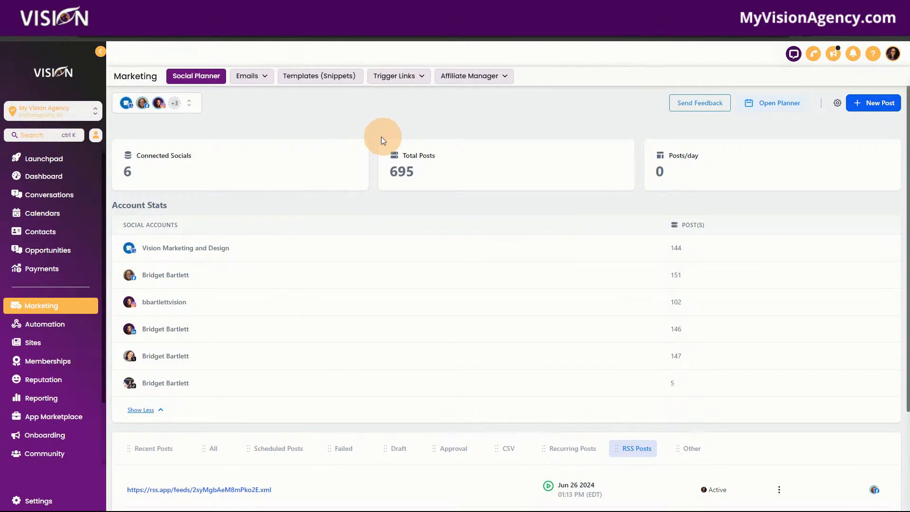
click(188, 103)
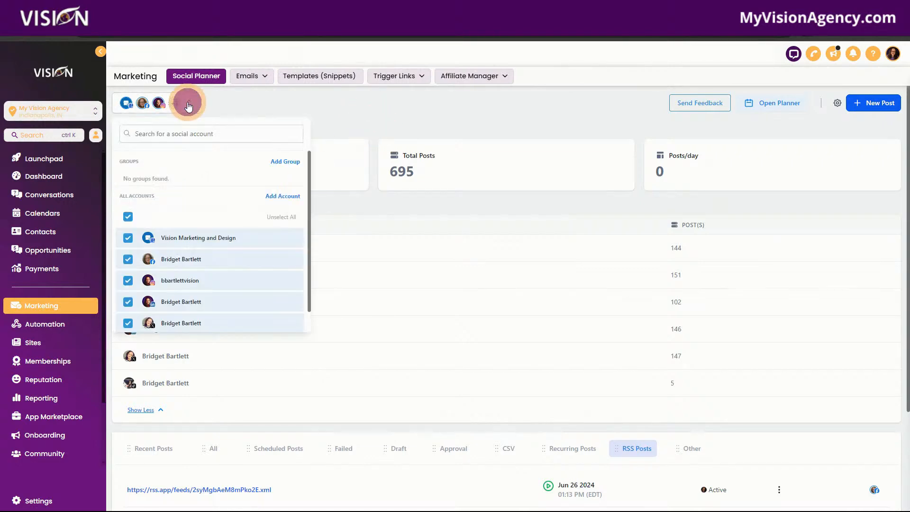
click(406, 120)
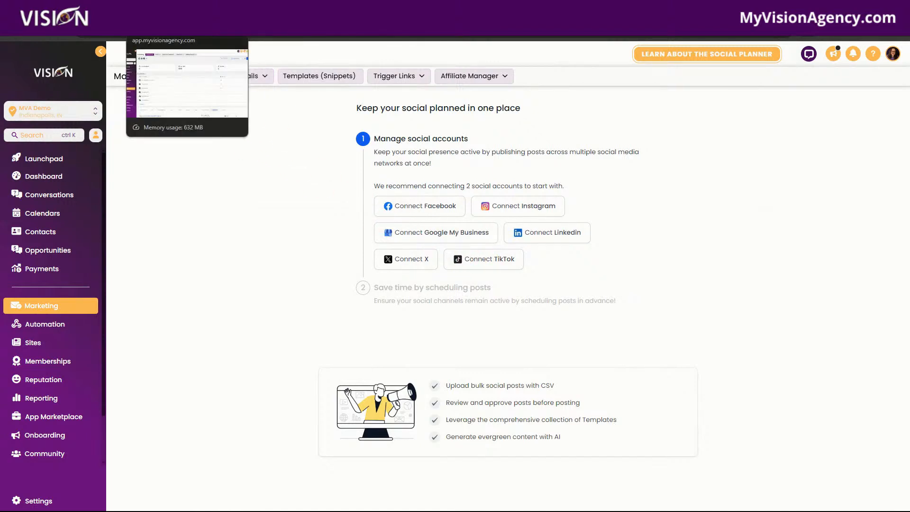
click(186, 8)
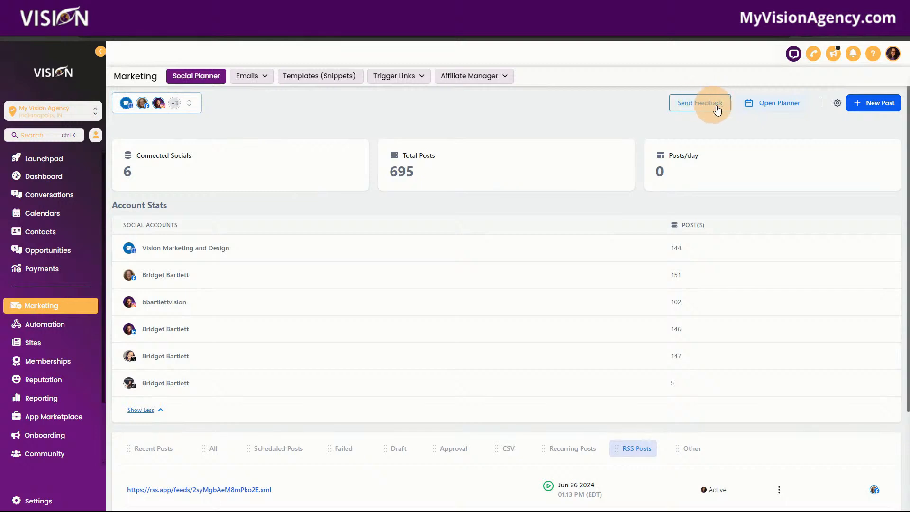
- Open the planner calendar's filters and include the Rejected and Approved approval statuses
click(778, 105)
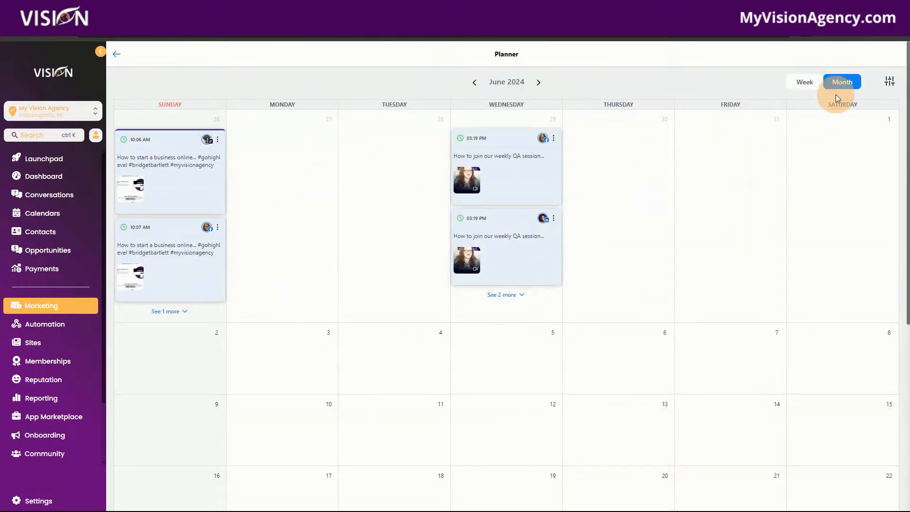
click(892, 82)
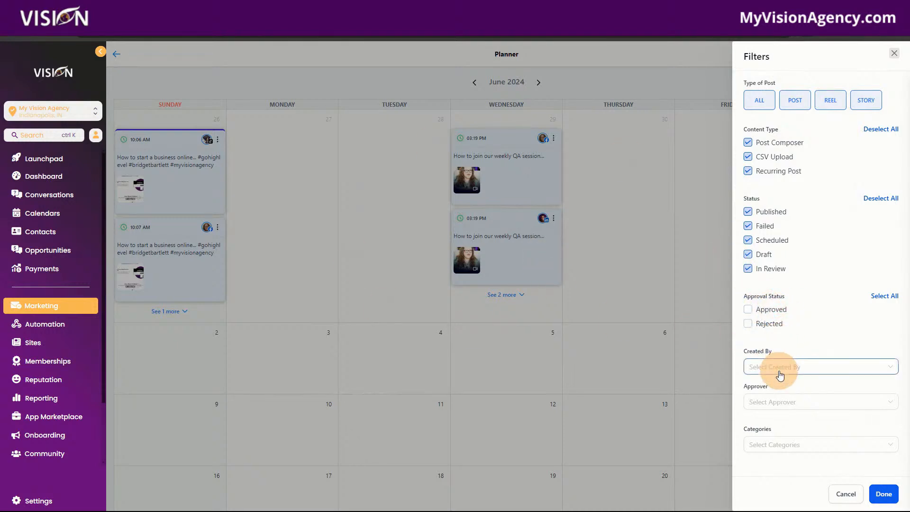
click(792, 322)
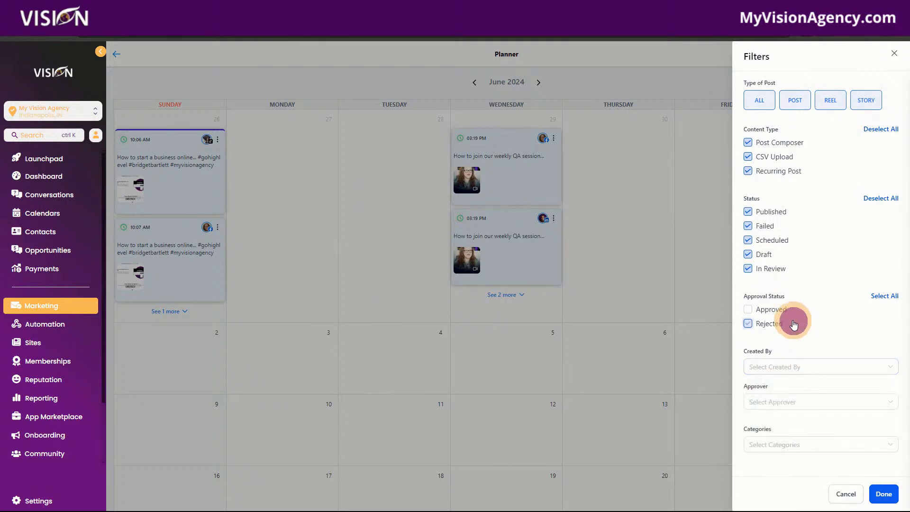
click(781, 407)
click(778, 370)
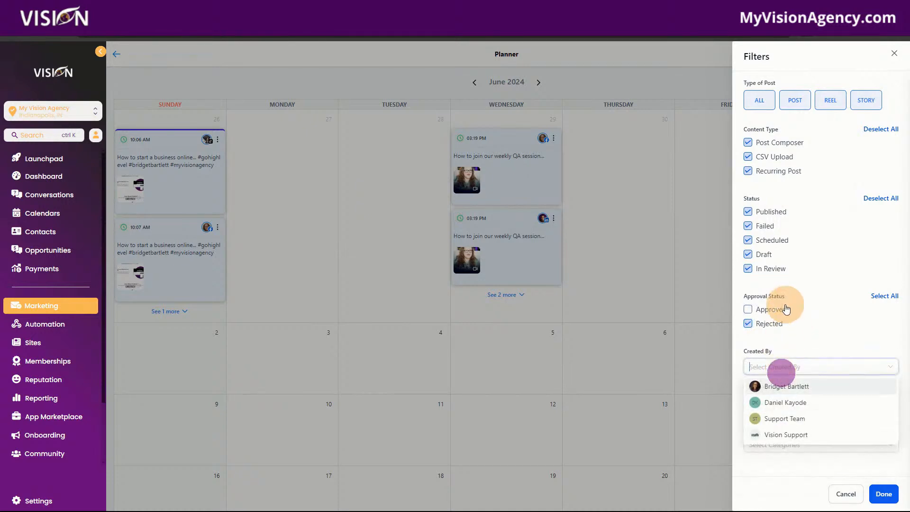
click(787, 308)
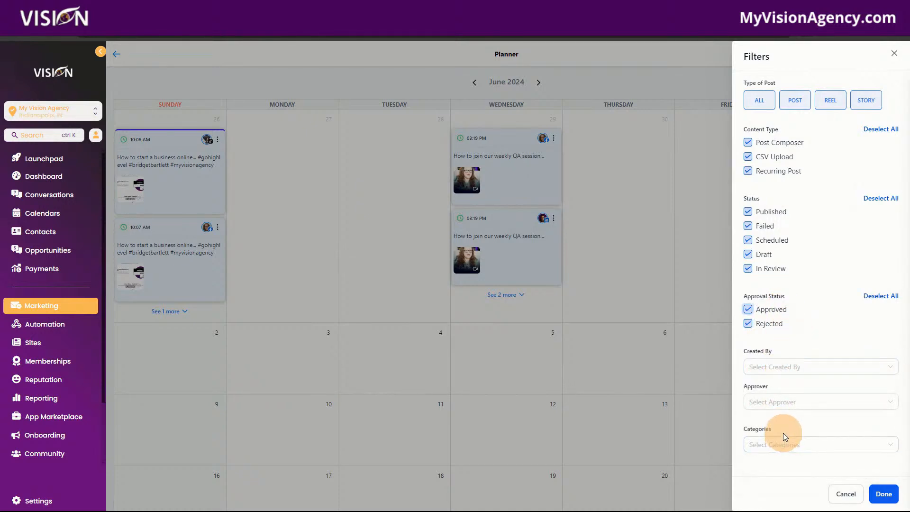
- Check the category options in the planner filters, and leave the planner without applying the filters
click(778, 444)
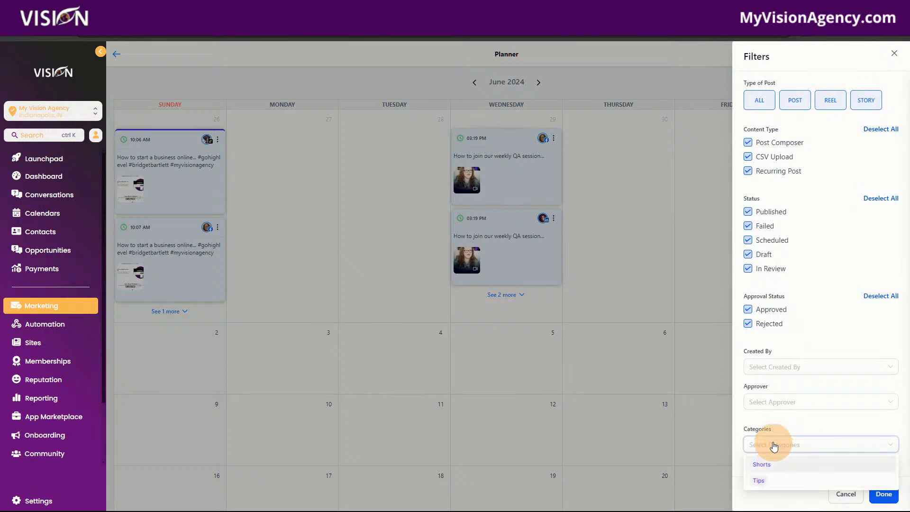
click(771, 423)
click(765, 441)
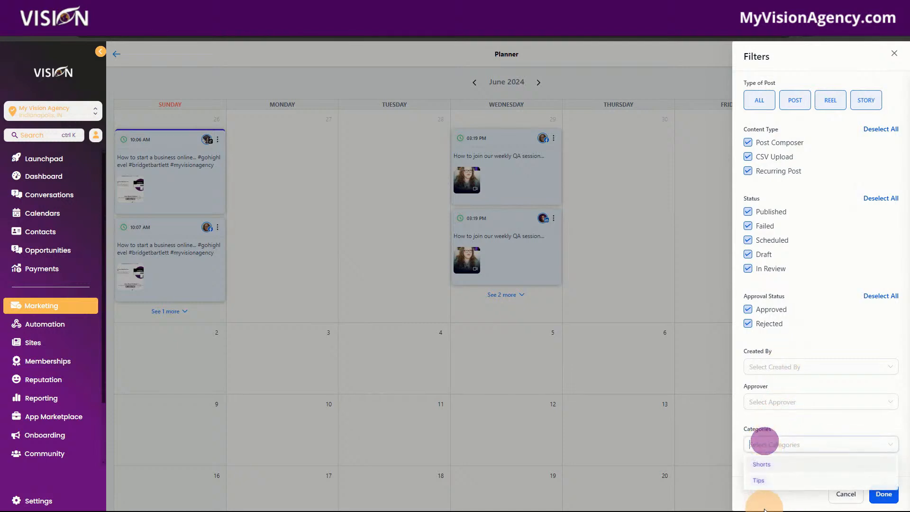
click(769, 420)
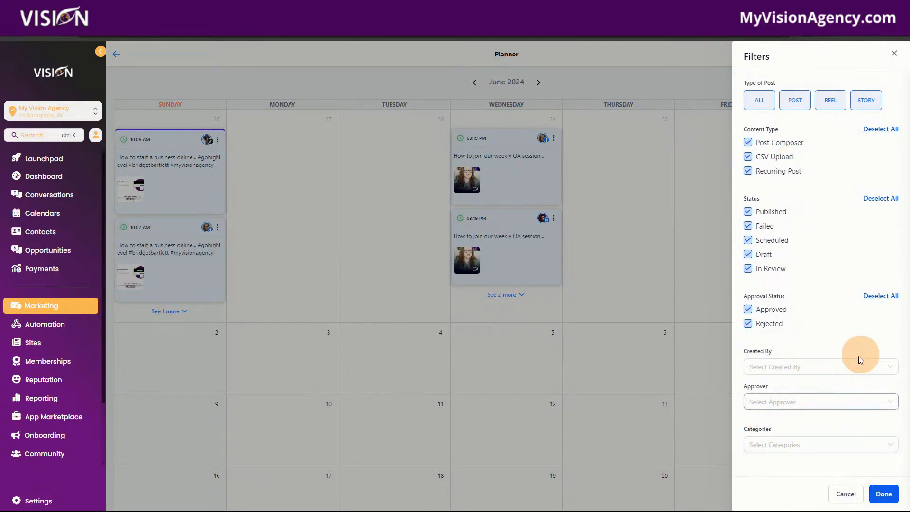
click(838, 493)
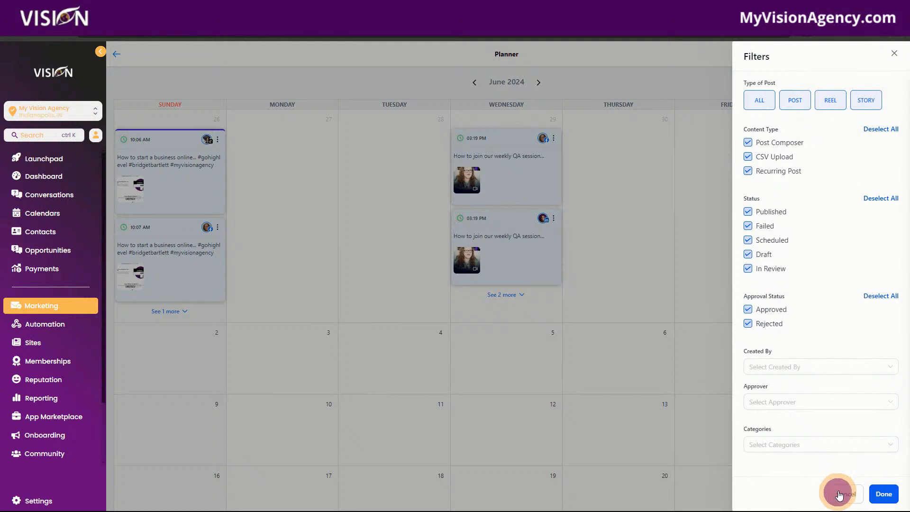
click(118, 54)
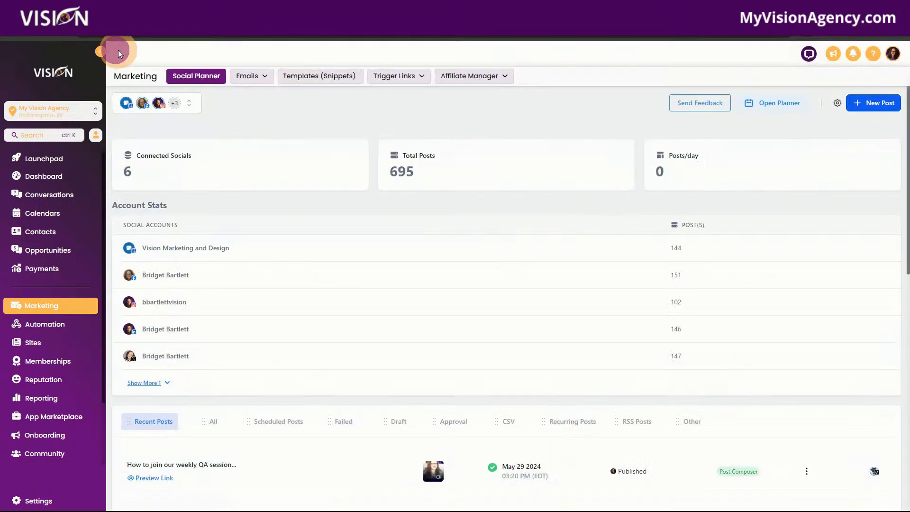
- Reopen the planner calendar and examine all posts for May 29, 2024, including the actions offered for a 03:20 PM post
click(755, 102)
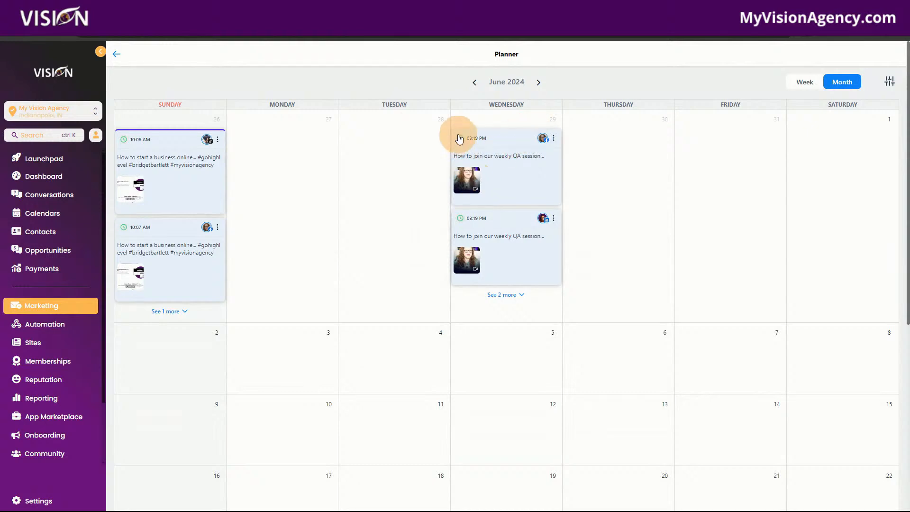
click(542, 138)
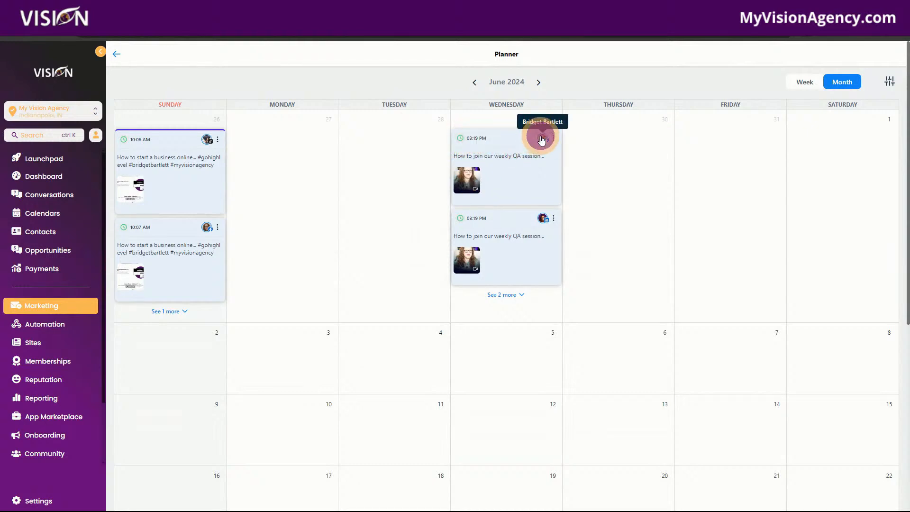
click(502, 295)
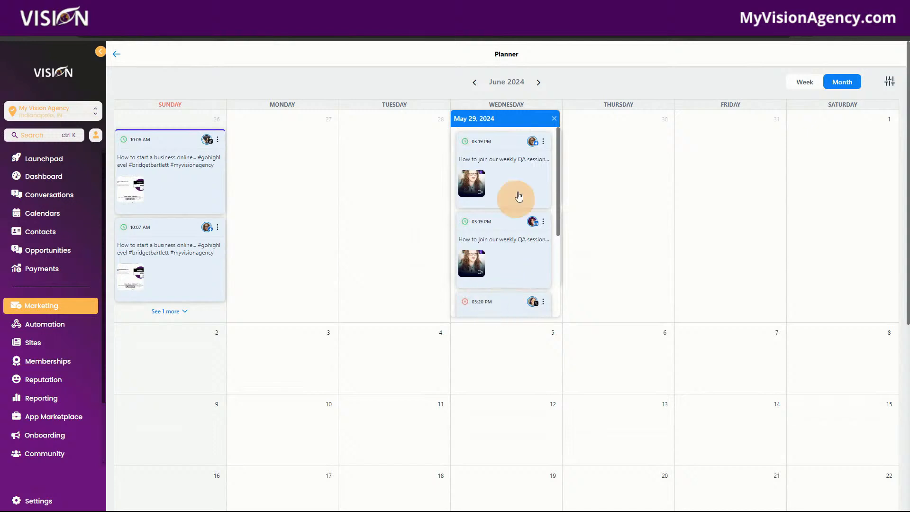
click(503, 167)
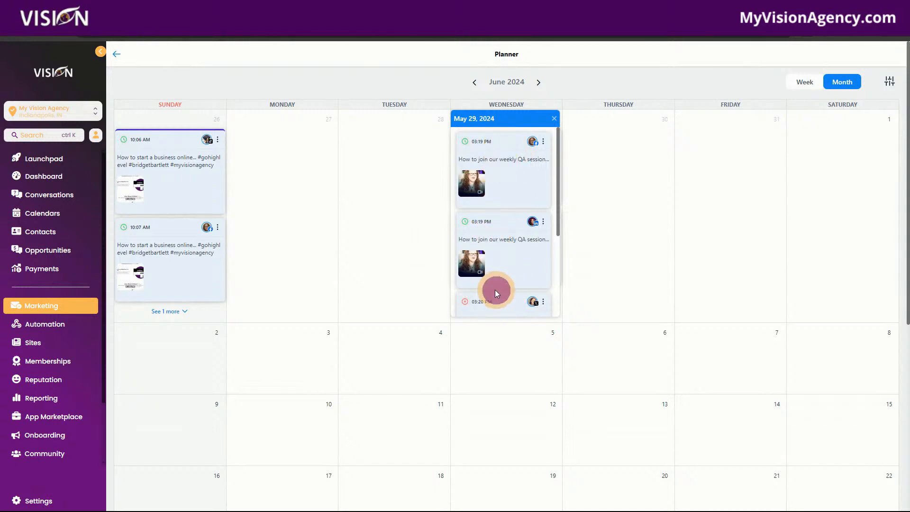
scroll(522, 265, down, 2)
click(533, 207)
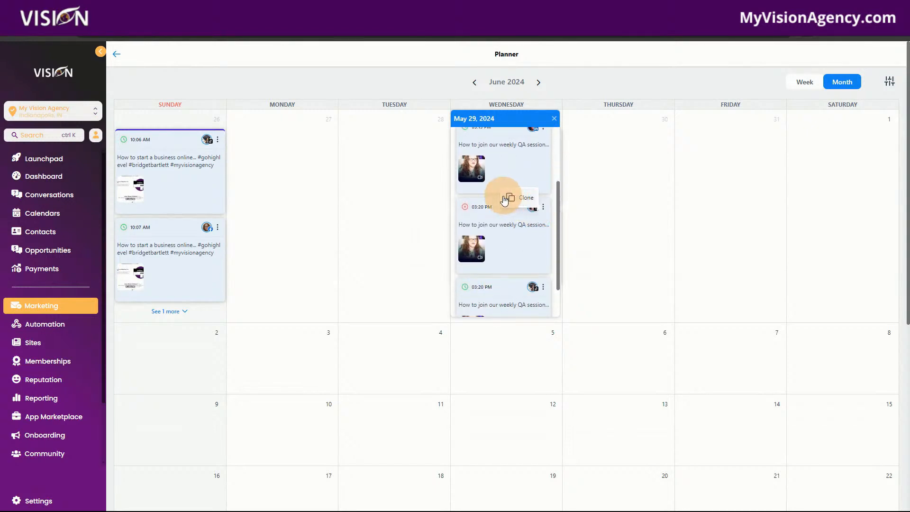
click(488, 222)
click(552, 117)
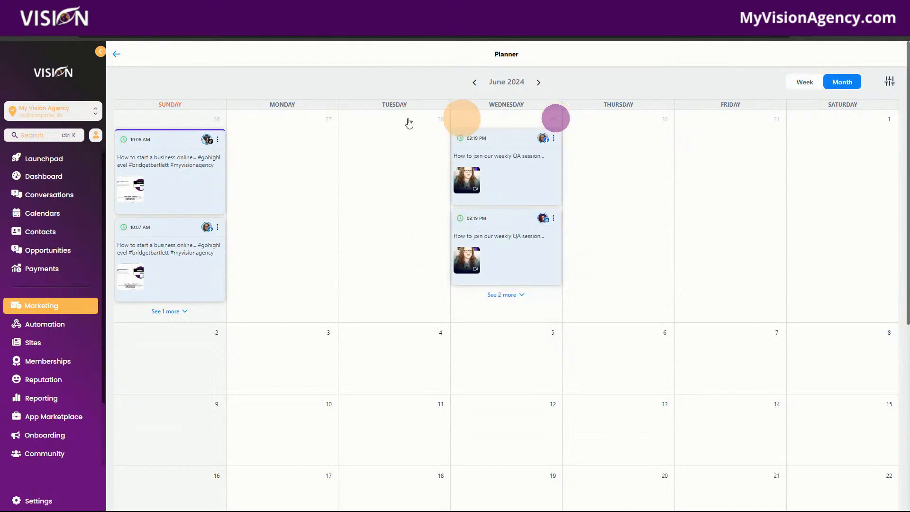
click(118, 53)
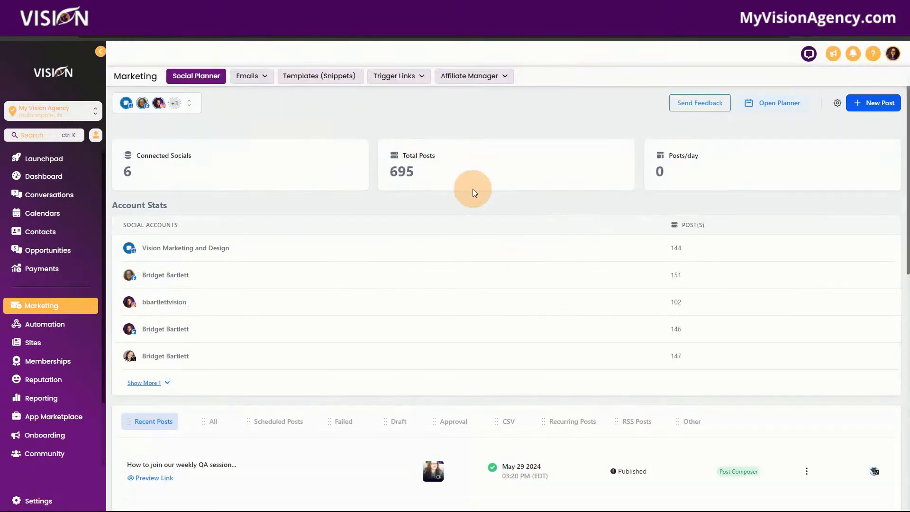
- Review the Account Pre-Expiry notification's recipient and email template options in the Social Planner settings, without saving changes
click(838, 104)
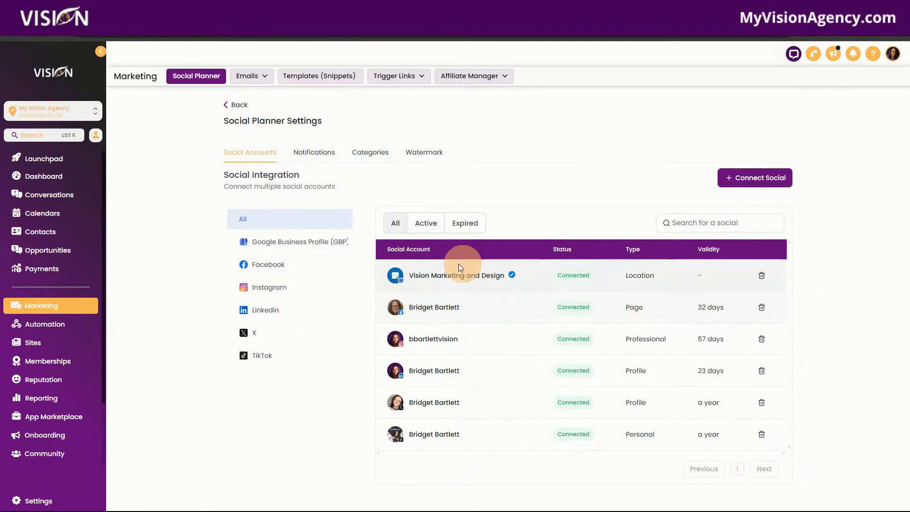
click(314, 151)
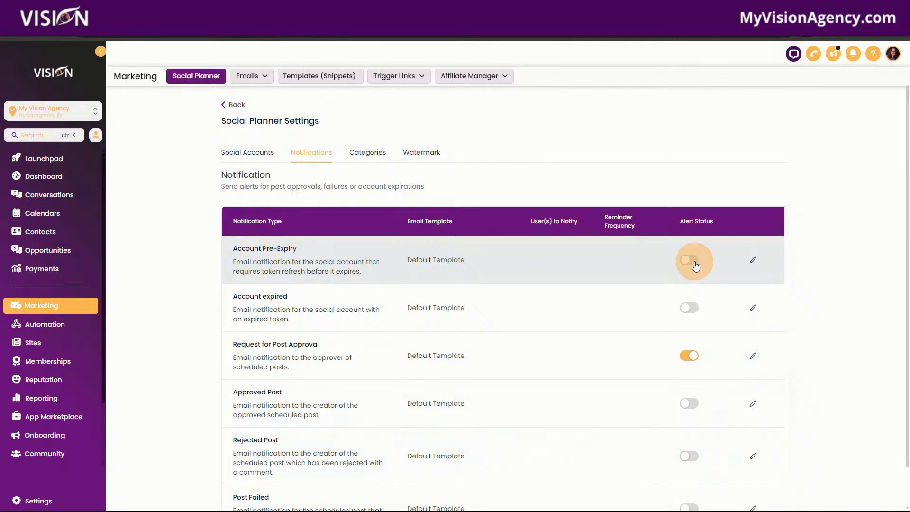
click(695, 263)
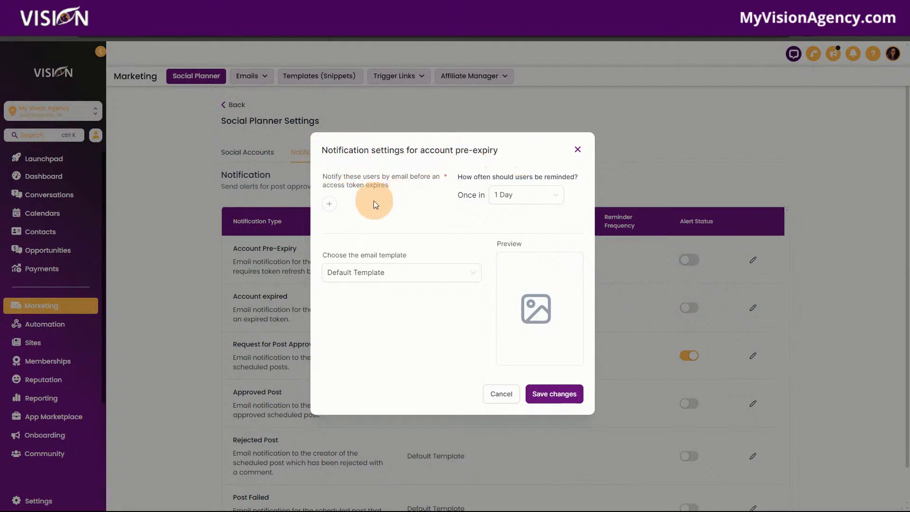
click(337, 208)
click(403, 234)
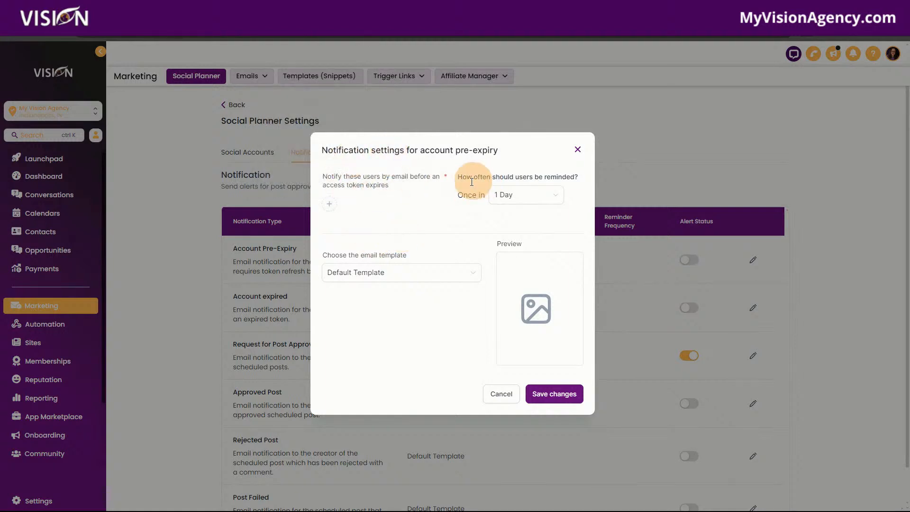
click(374, 273)
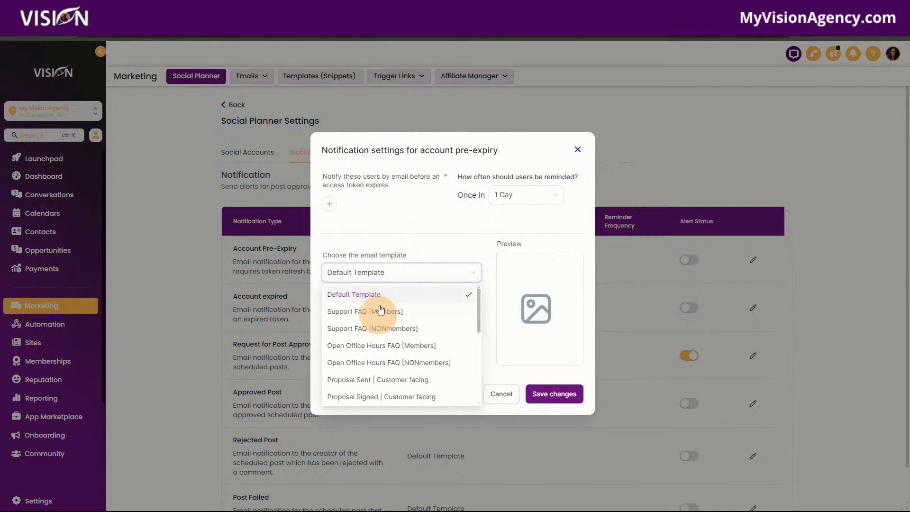
click(380, 231)
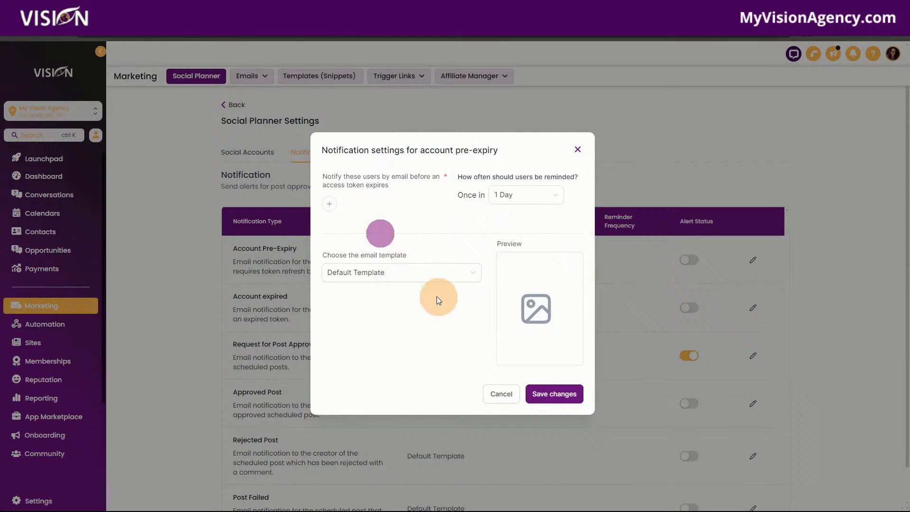
click(495, 393)
- View the Categories and Watermark sections of the Social Planner settings
scroll(572, 350, down, 1)
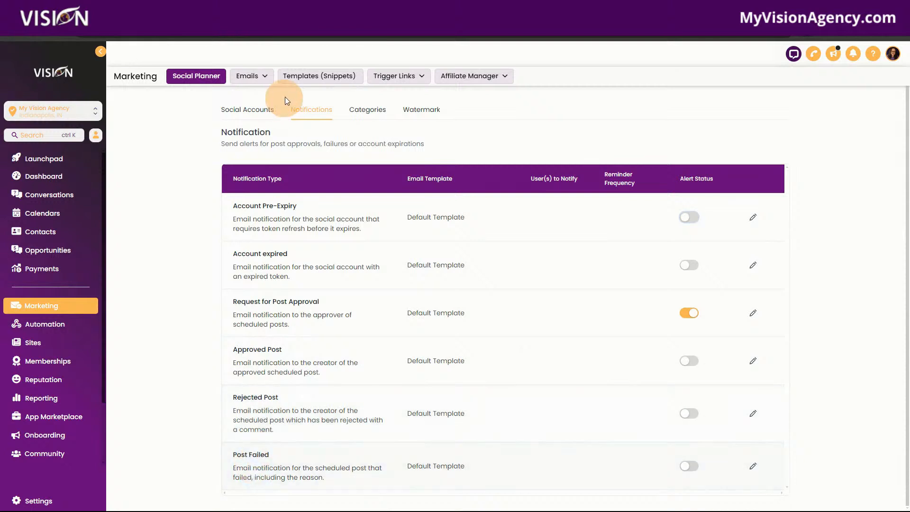
click(365, 108)
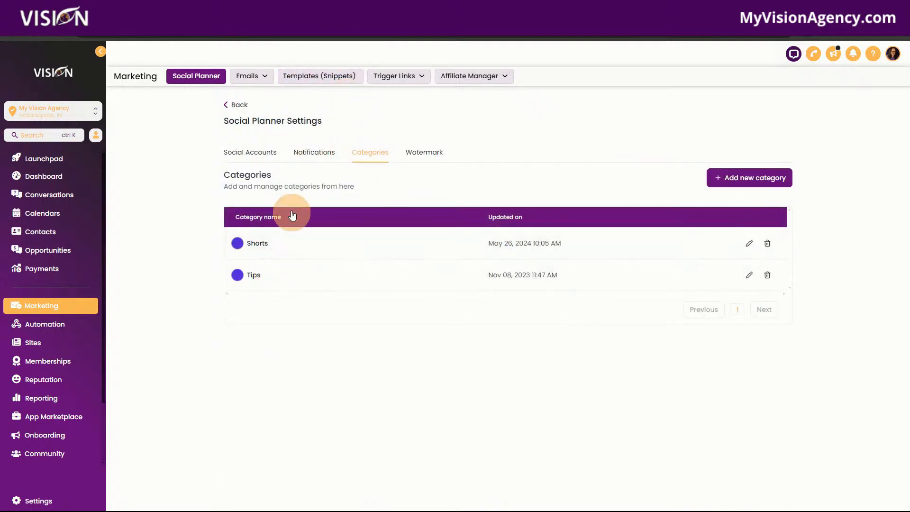
click(434, 155)
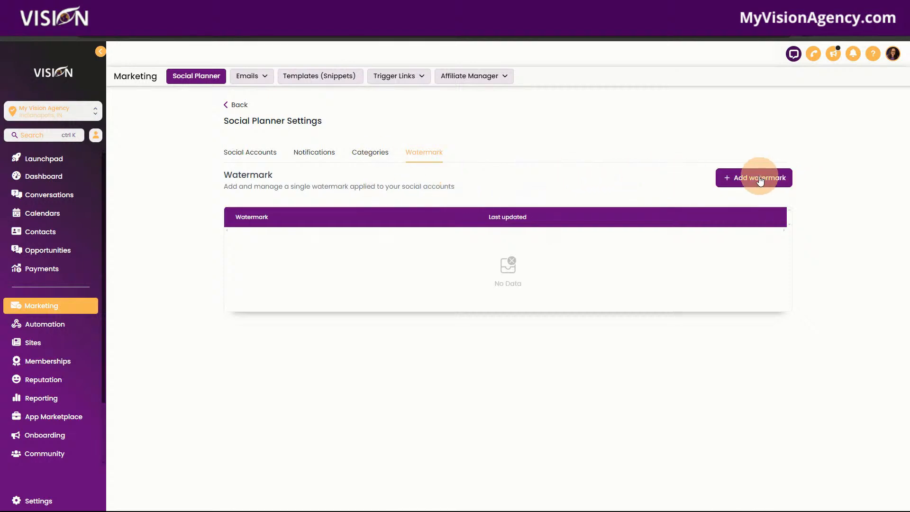
- Return to the Social Planner overview, expand the full account stats, and review the All and CSV post lists
click(231, 104)
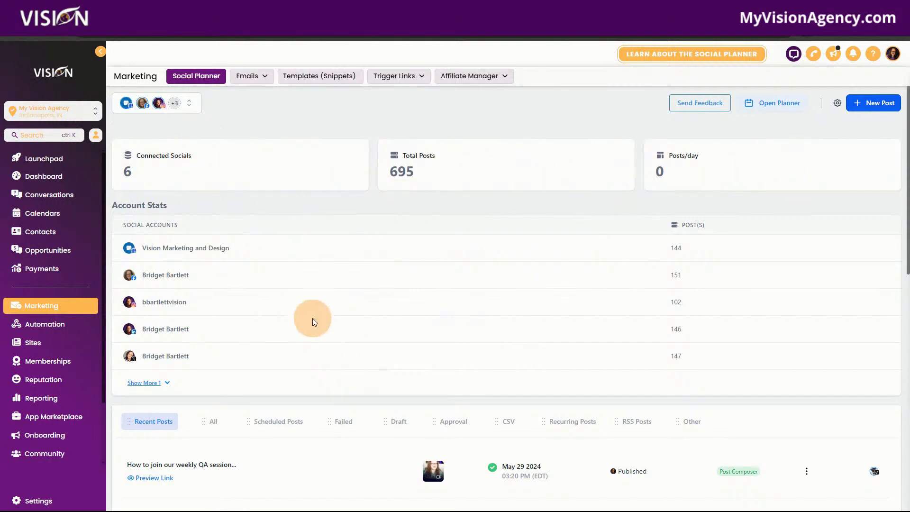
click(157, 383)
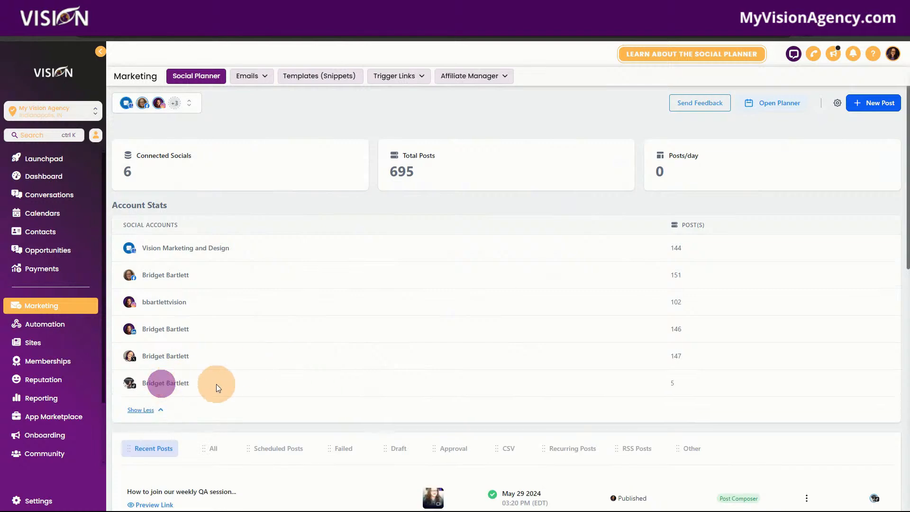
scroll(190, 339, down, 4)
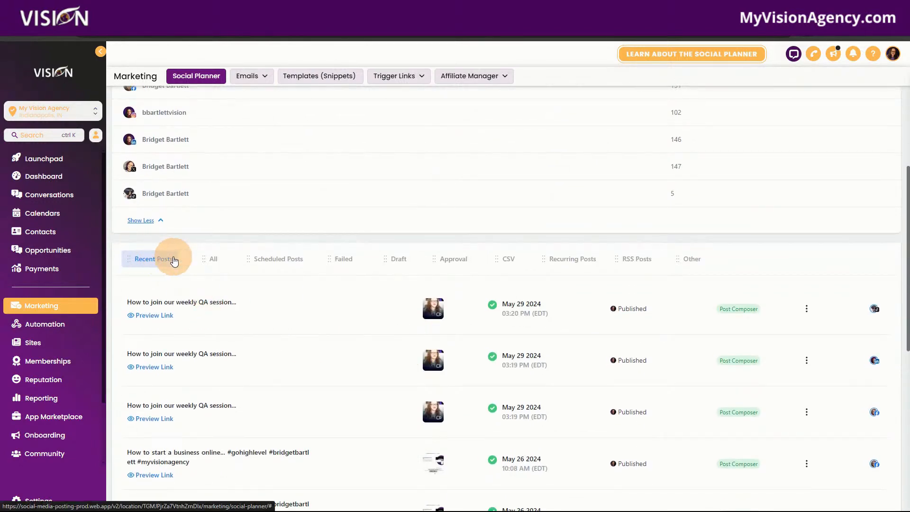
click(213, 265)
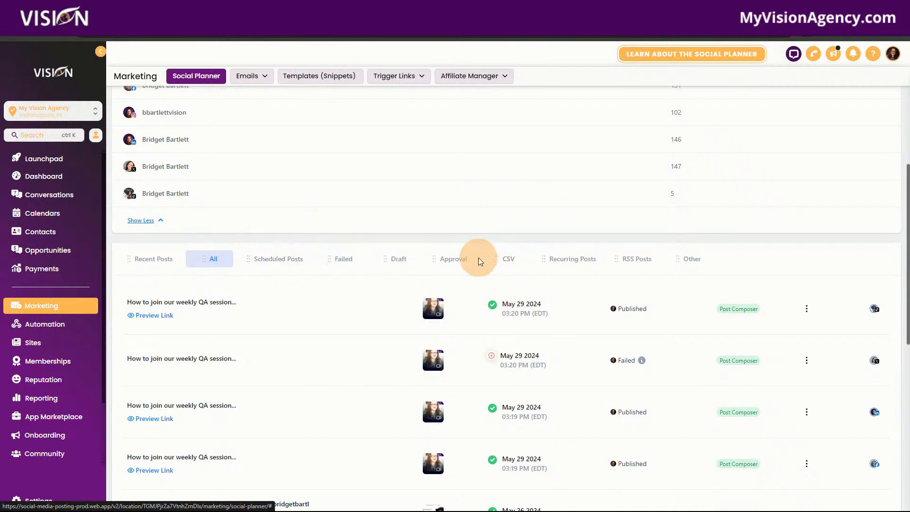
click(509, 260)
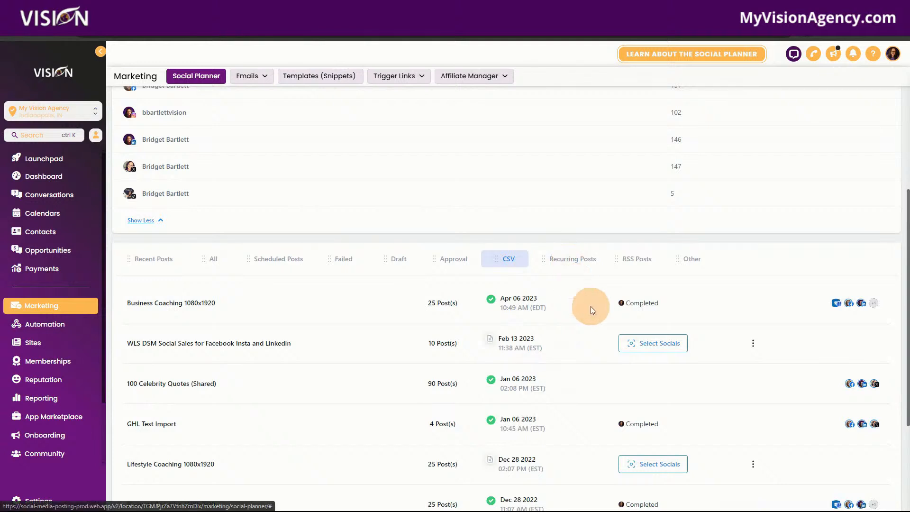
- Check which options are offered for creating a new post, without choosing one
scroll(591, 310, up, 4)
click(883, 103)
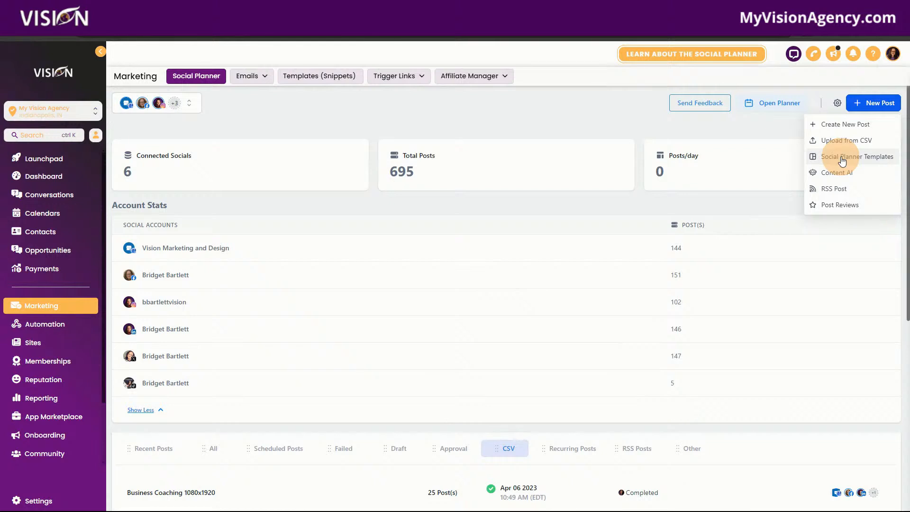
click(718, 129)
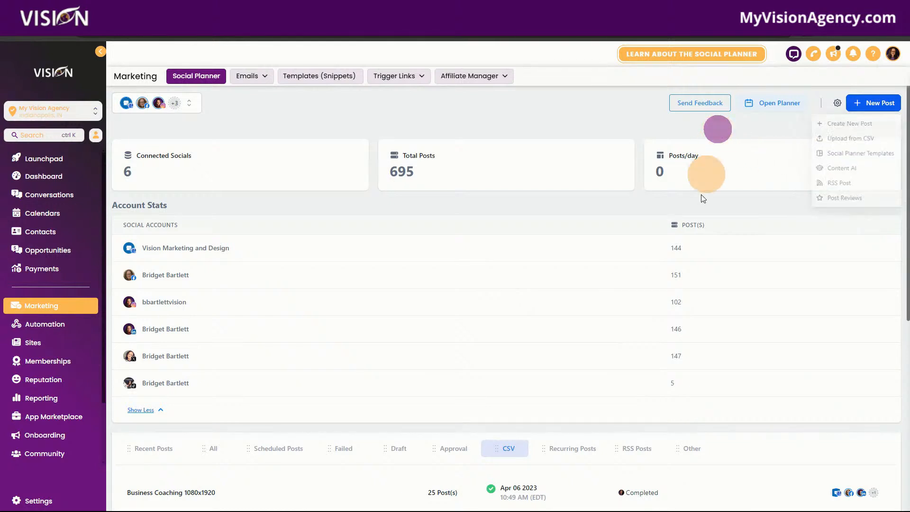
- Review the Recurring Posts, RSS Posts and Other lists on the Social Planner overview
click(570, 451)
scroll(566, 407, down, 3)
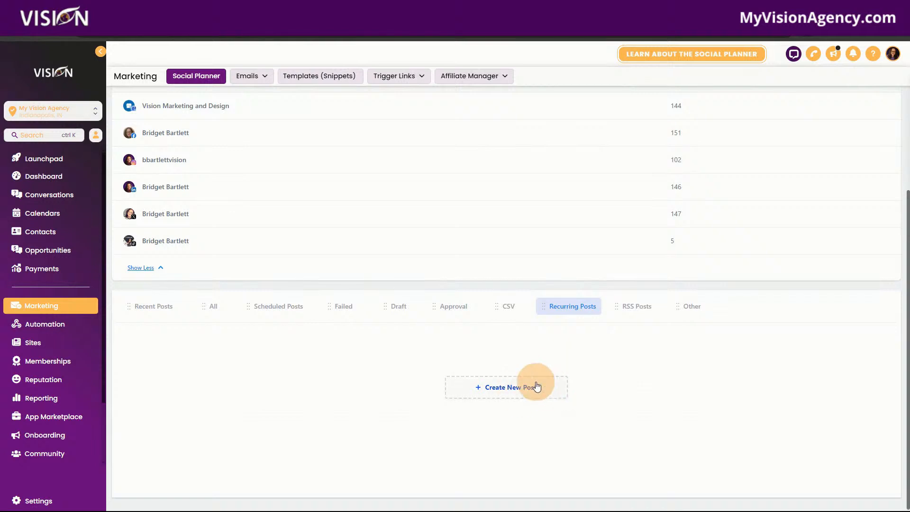
click(641, 308)
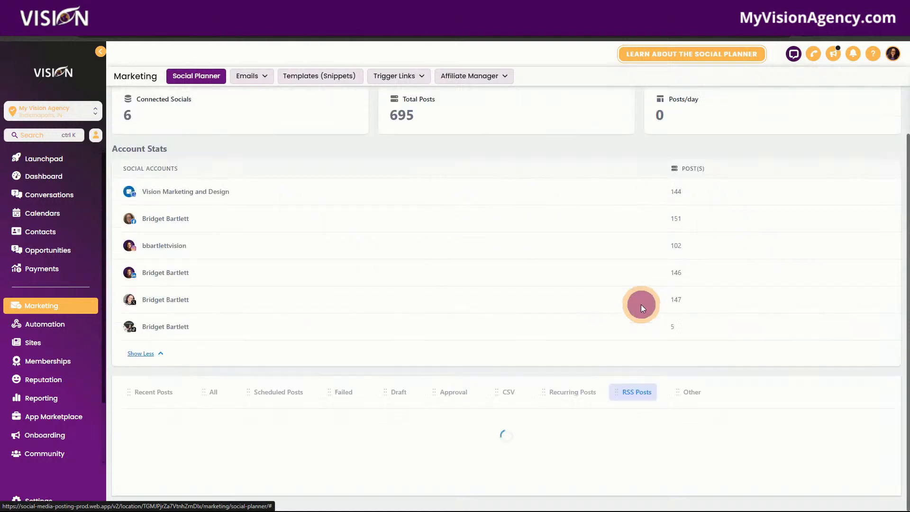
click(690, 322)
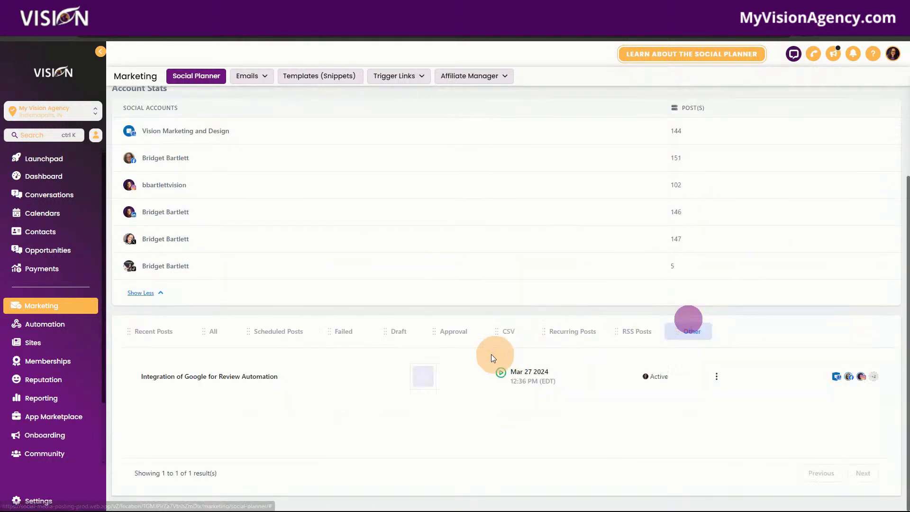
scroll(401, 454, up, 3)
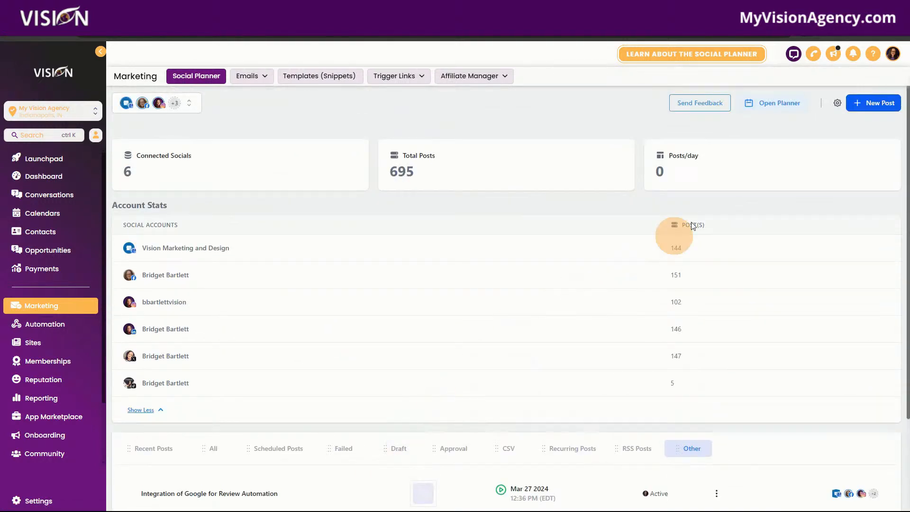
- Create a new social post and select all connected social accounts as its destinations
click(874, 105)
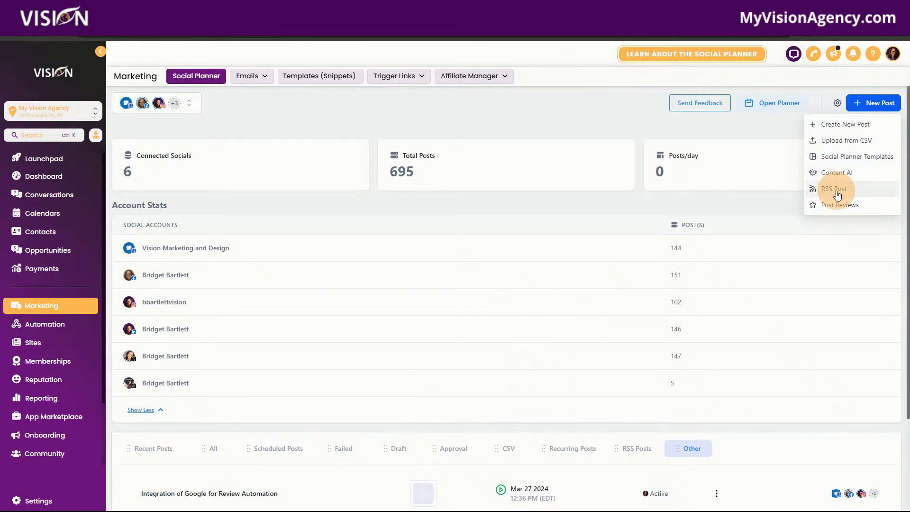
click(842, 126)
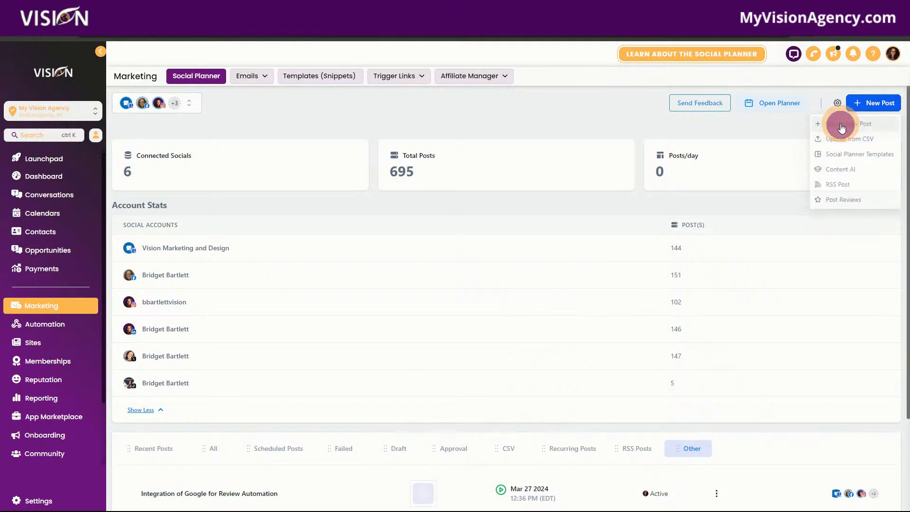
click(165, 108)
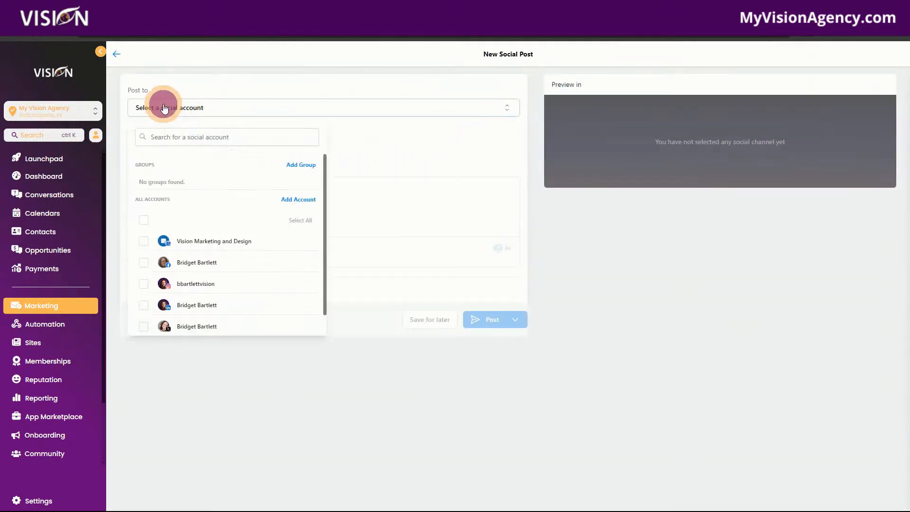
click(144, 221)
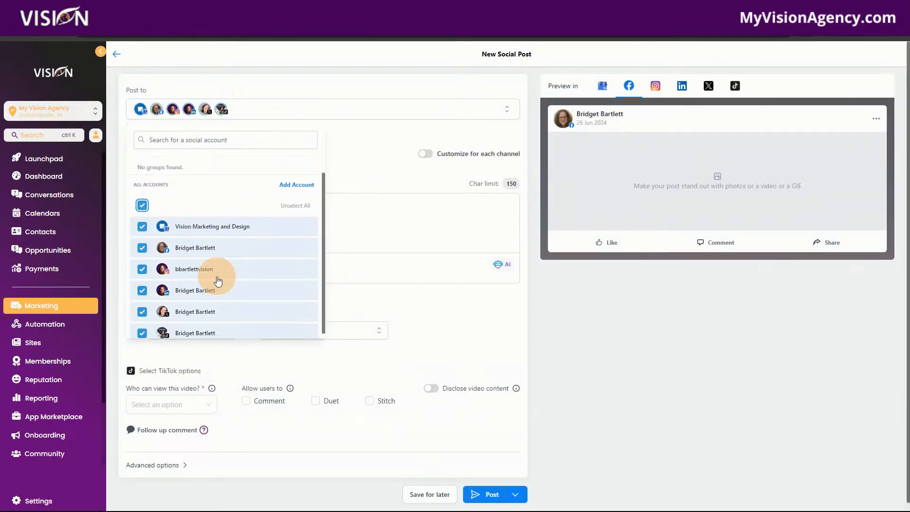
scroll(218, 281, down, 2)
scroll(203, 308, up, 1)
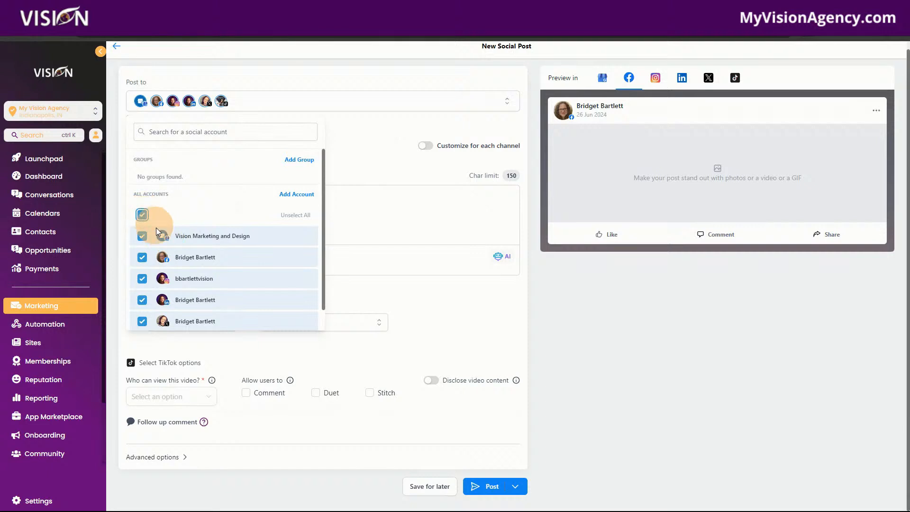
click(141, 217)
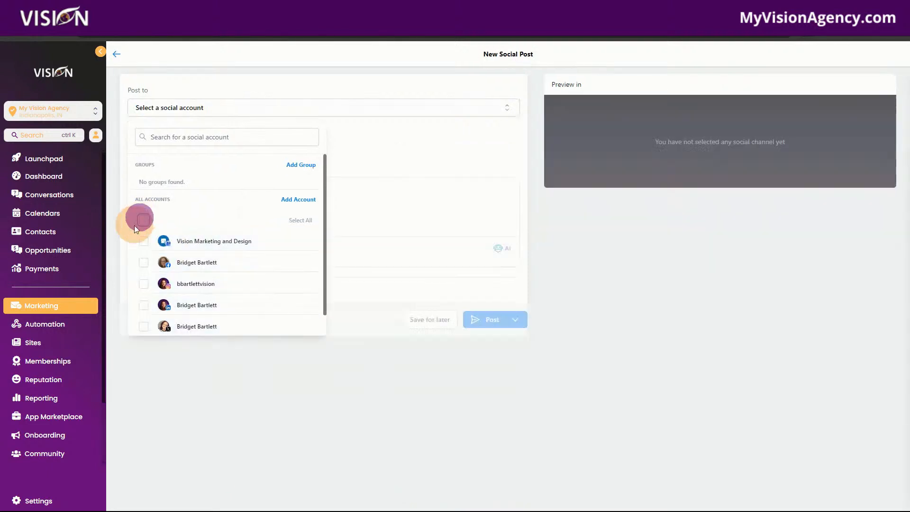
click(143, 243)
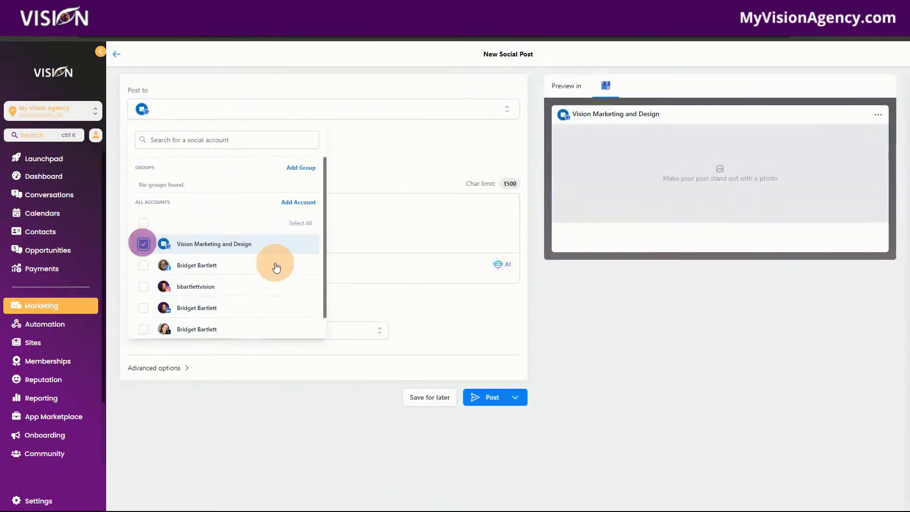
click(144, 224)
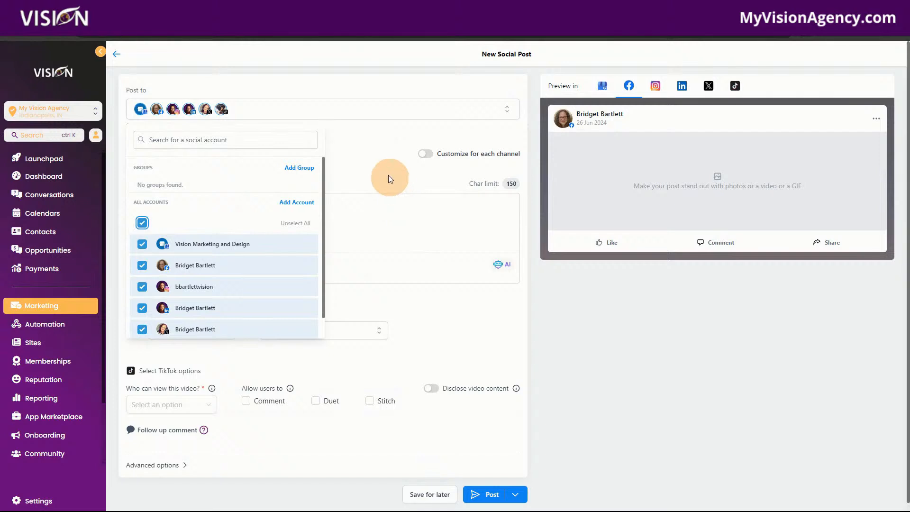
- Preview the empty post for Google, Facebook, Instagram, LinkedIn, X and TikTok, and return to the Google preview
click(602, 84)
click(628, 86)
click(655, 87)
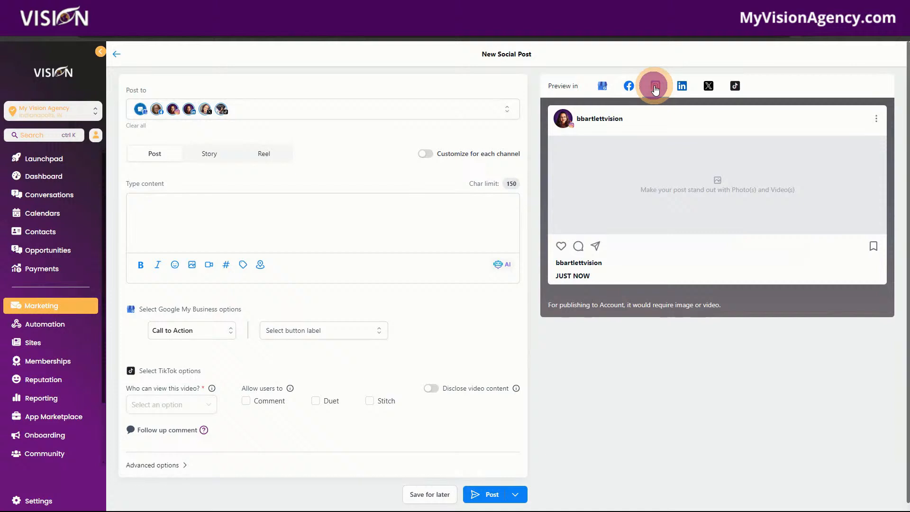
click(681, 86)
click(708, 87)
click(735, 89)
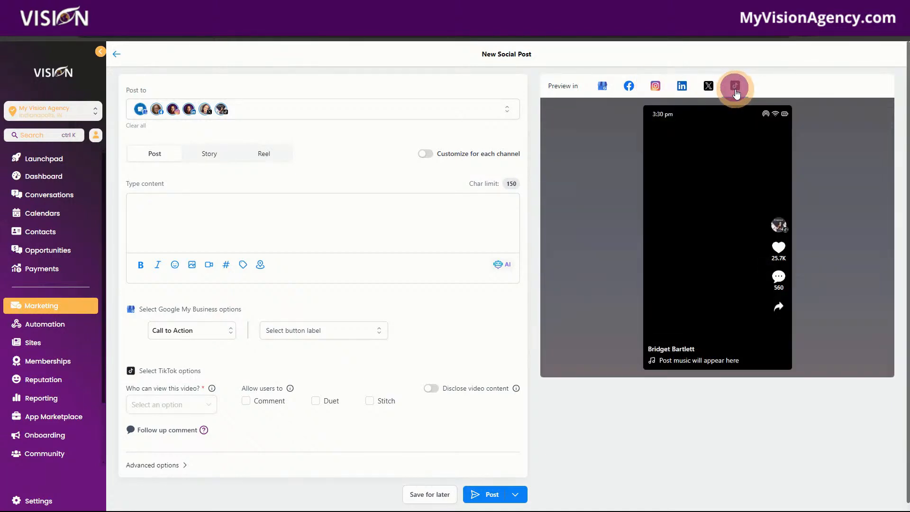
click(601, 86)
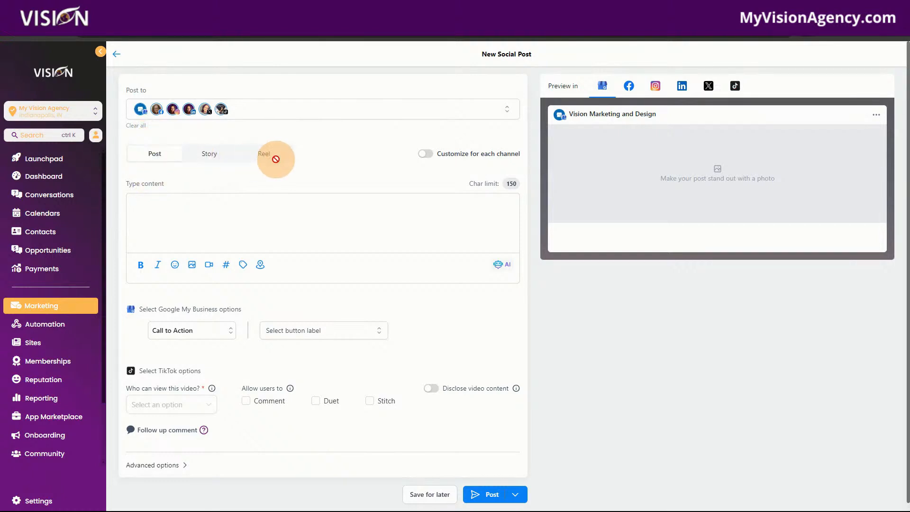
- Enable customization for each channel and open the AI content generator for the Google post's text
click(427, 155)
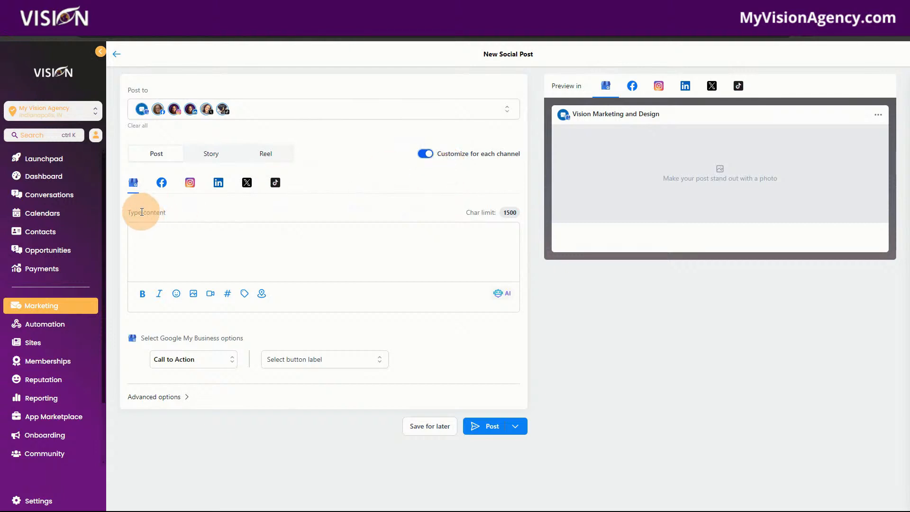
click(154, 237)
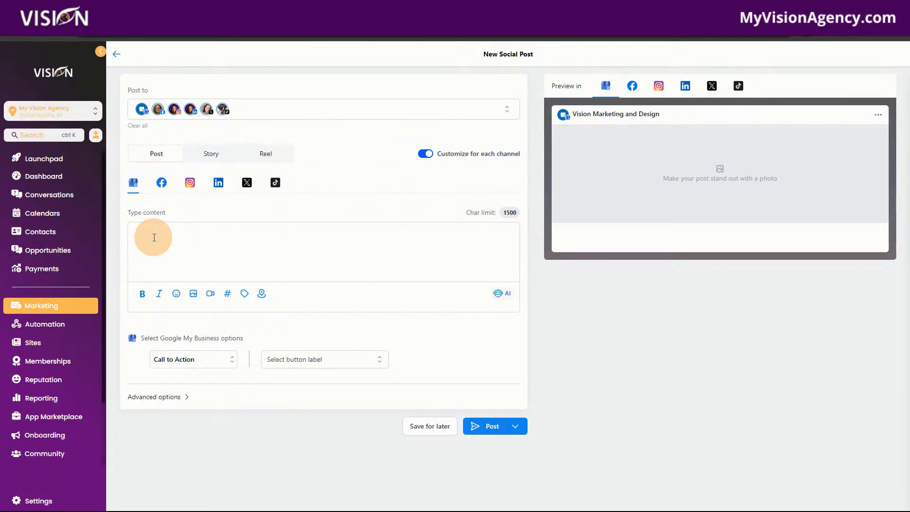
click(504, 294)
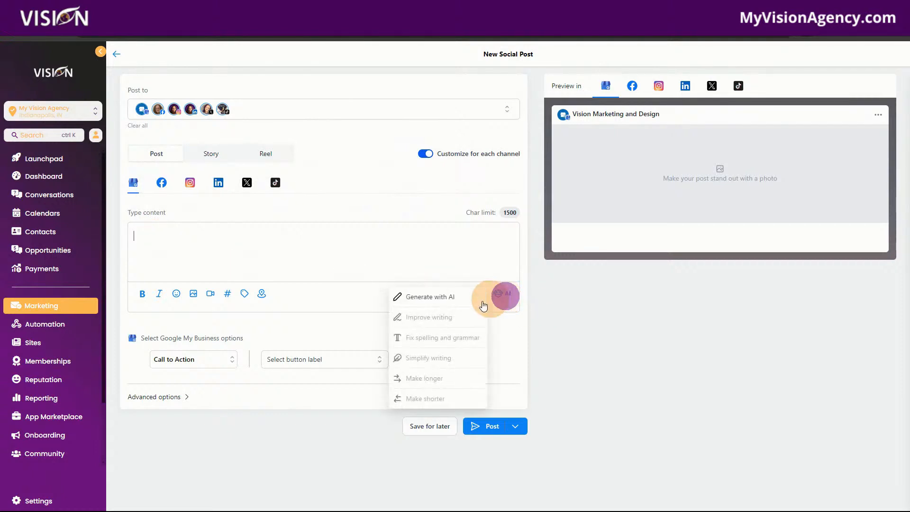
click(415, 298)
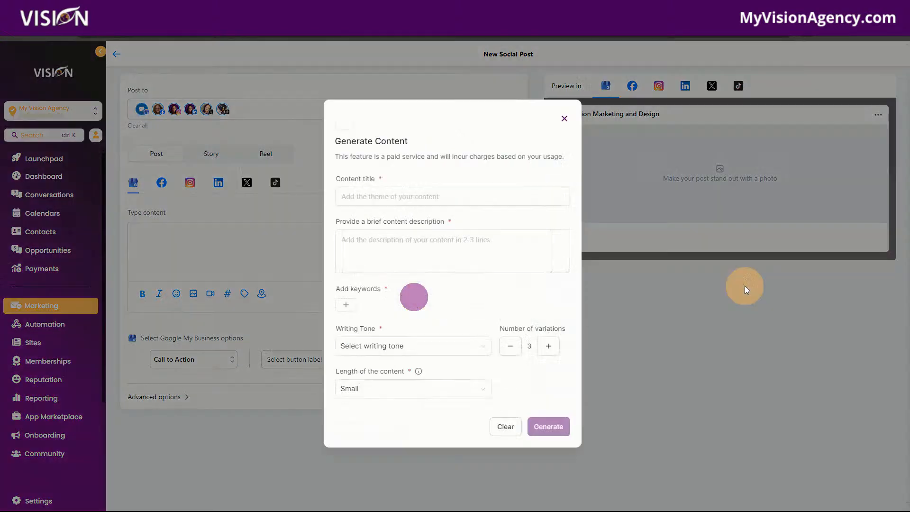
- Set the content title to "The top 3 tips for why you should automate your business online"
click(362, 199)
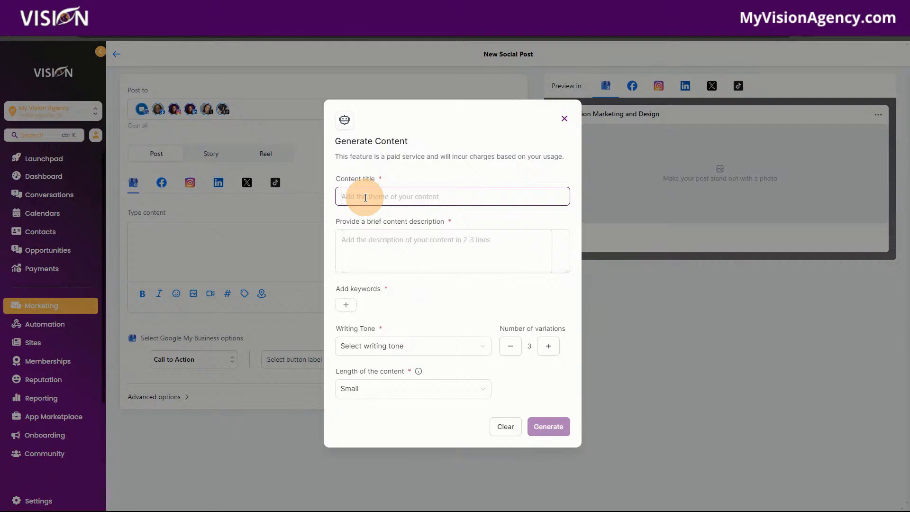
text(The b)
text(y you should automate your )
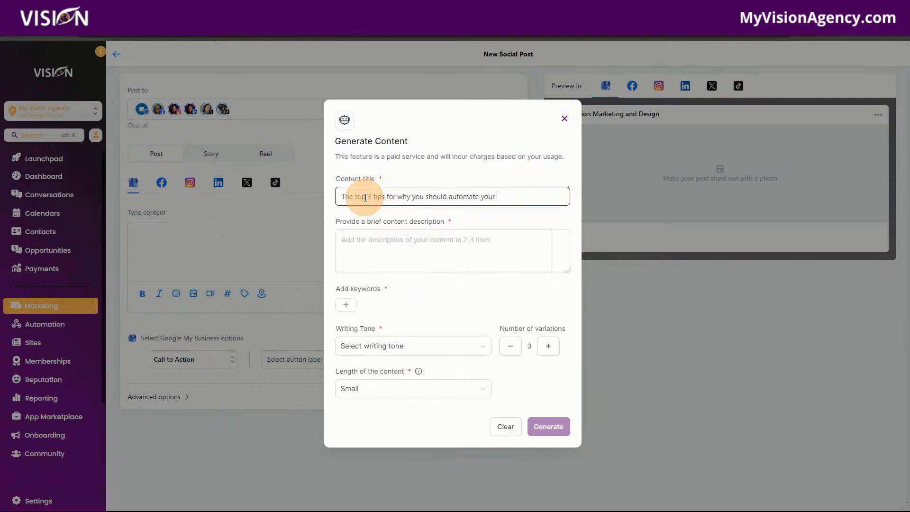
text(business online)
- Set the content description to "The top 3 tips for why you should automate your business online to save time and money using software"
click(390, 247)
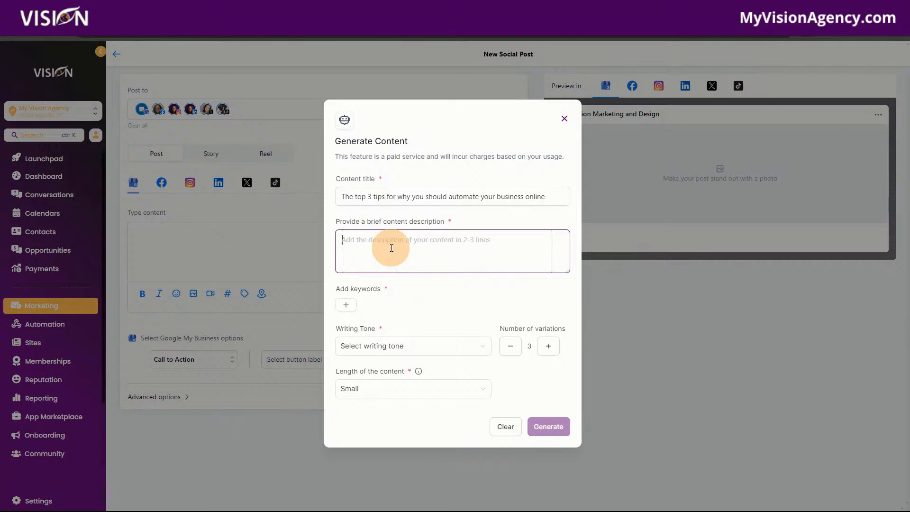
text(The top 3 tips to)
click(550, 196)
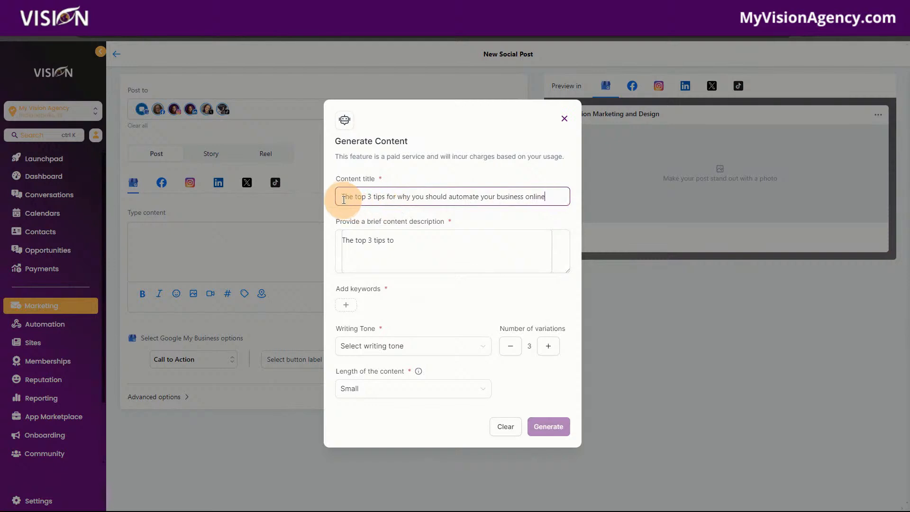
drag(345, 200, 550, 195)
key(ctrl+c)
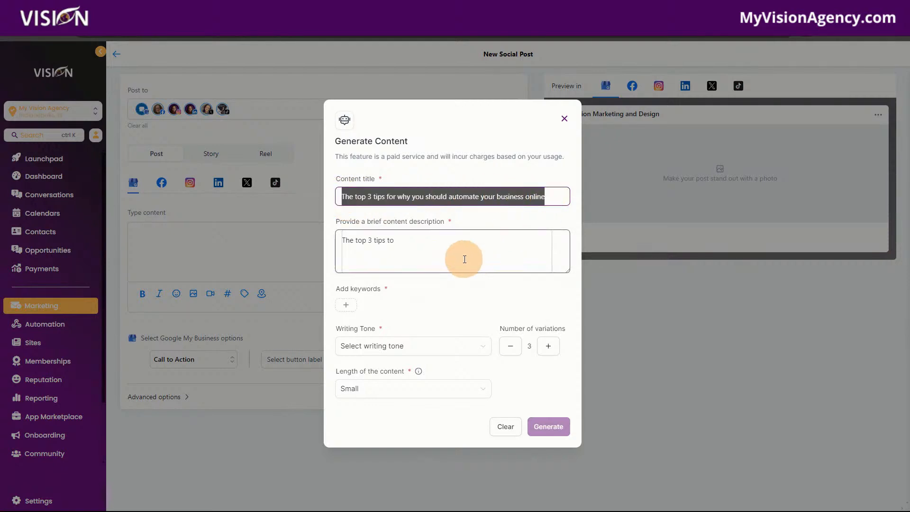
drag(444, 247, 345, 242)
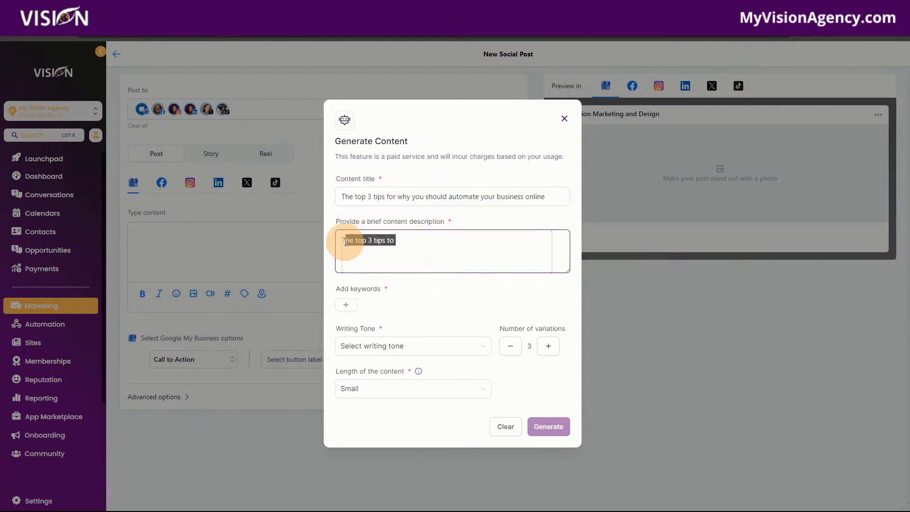
key(BackSpace)
key(ctrl+v)
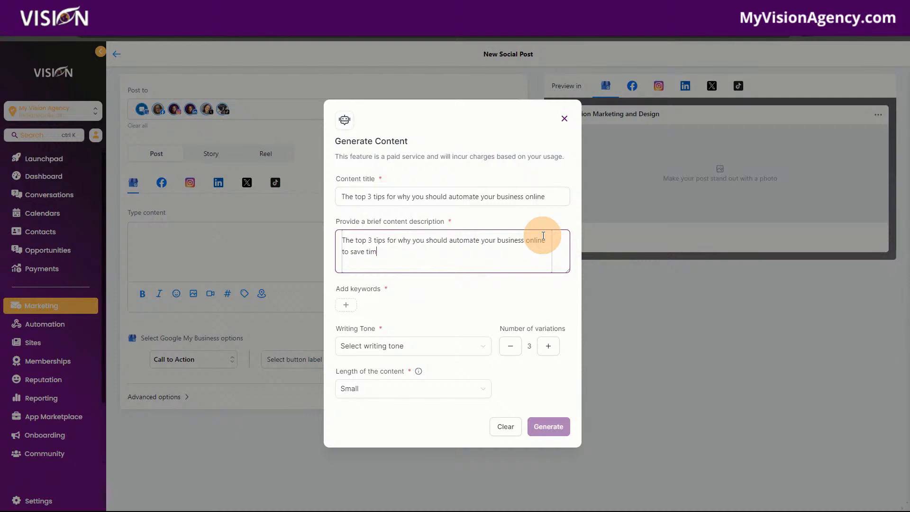
text(time and money using software)
- Add "High Level" as a keyword for the generated content
click(346, 305)
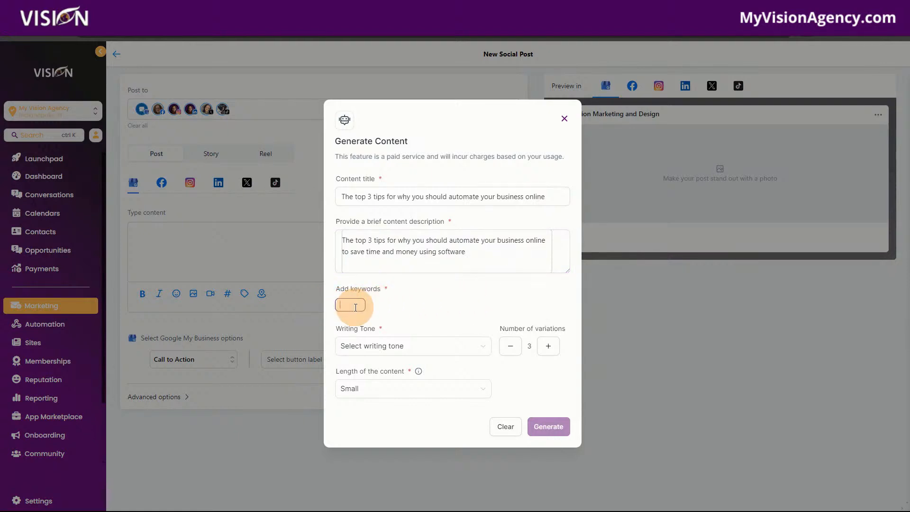
text(High Level)
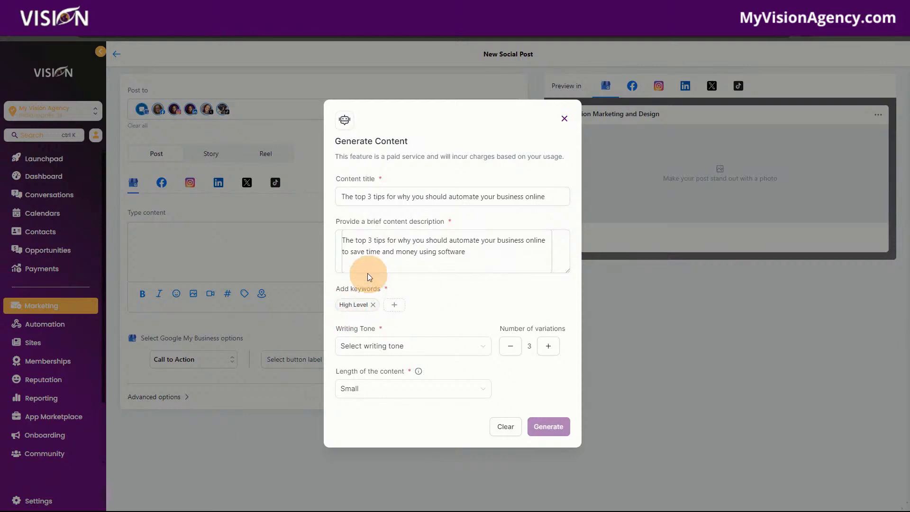
- Set the writing tone to Funny and the content length to Small, and generate the content variations
click(376, 346)
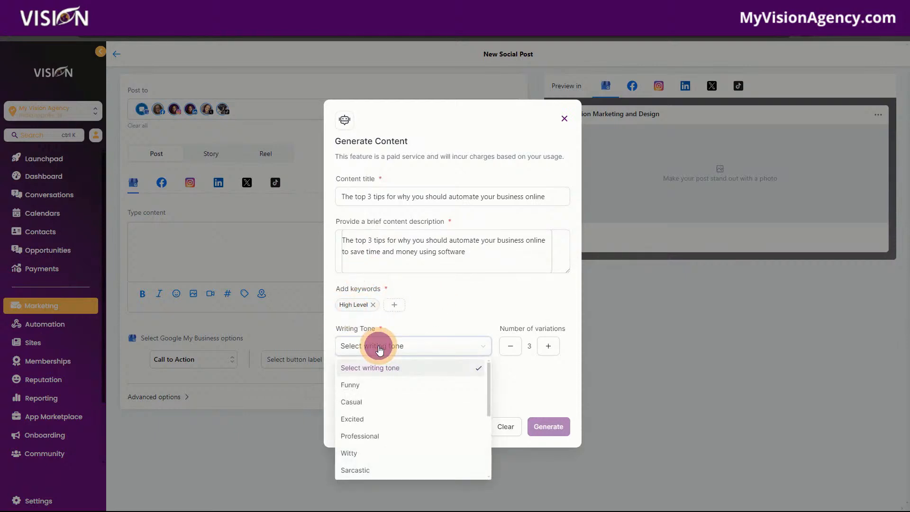
click(351, 385)
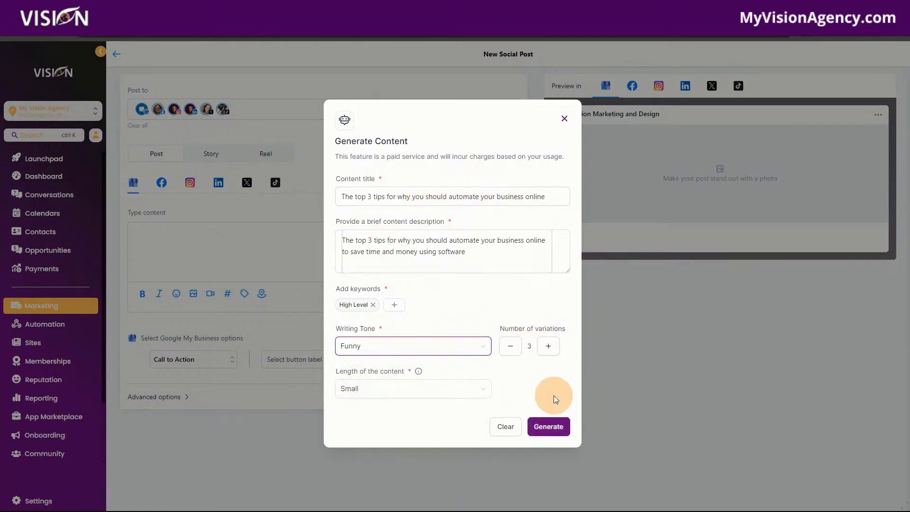
click(391, 389)
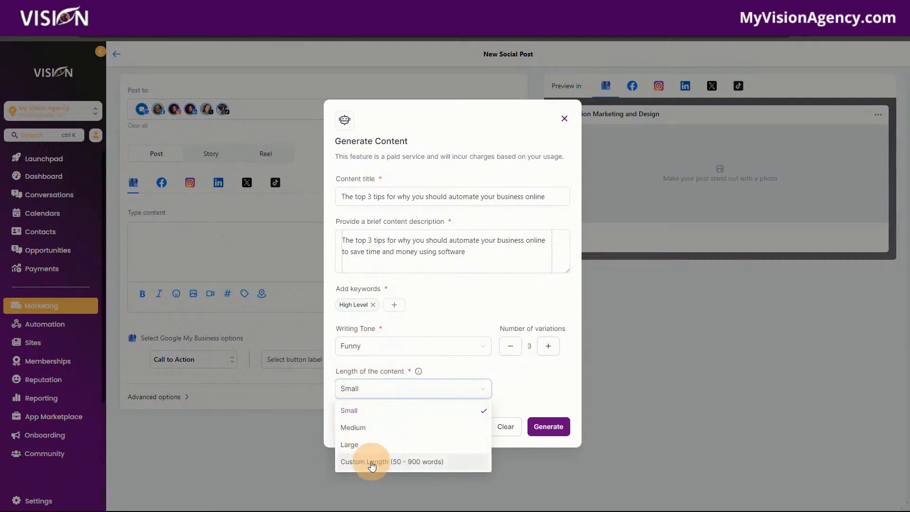
click(373, 408)
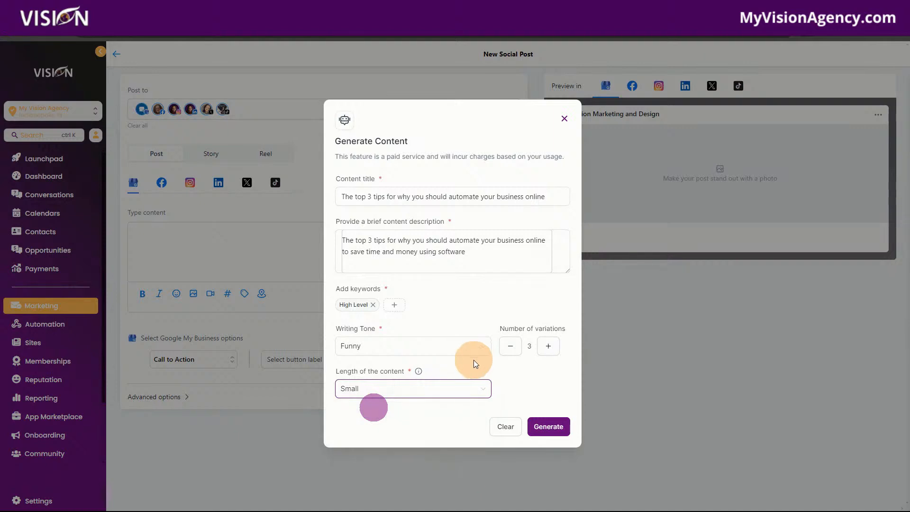
click(554, 425)
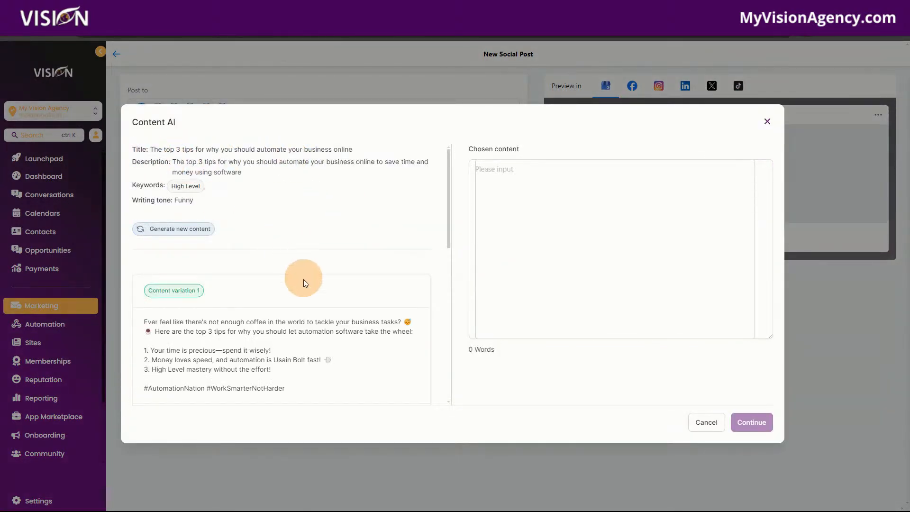
- Review the three generated content variations and copy variation 1 into the chosen content
scroll(359, 255, down, 3)
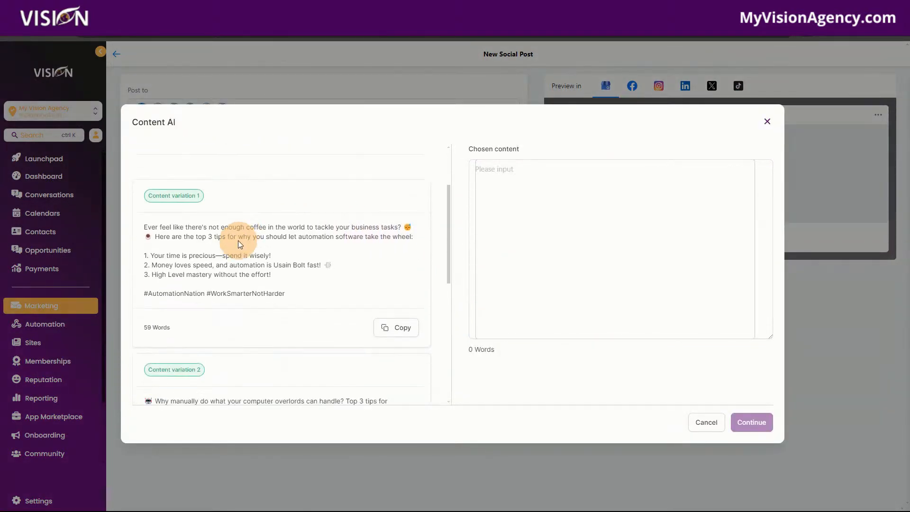
scroll(238, 245, up, 3)
scroll(275, 300, down, 3)
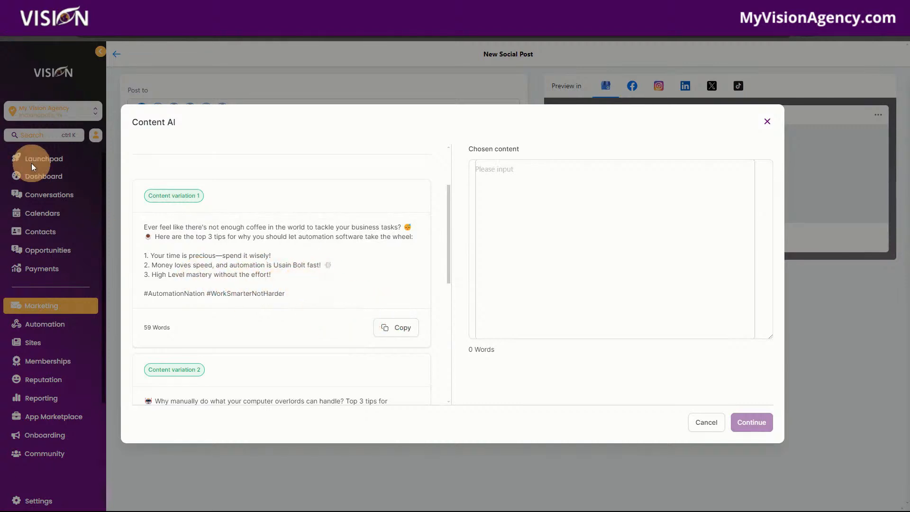
scroll(330, 271, down, 3)
scroll(302, 301, down, 3)
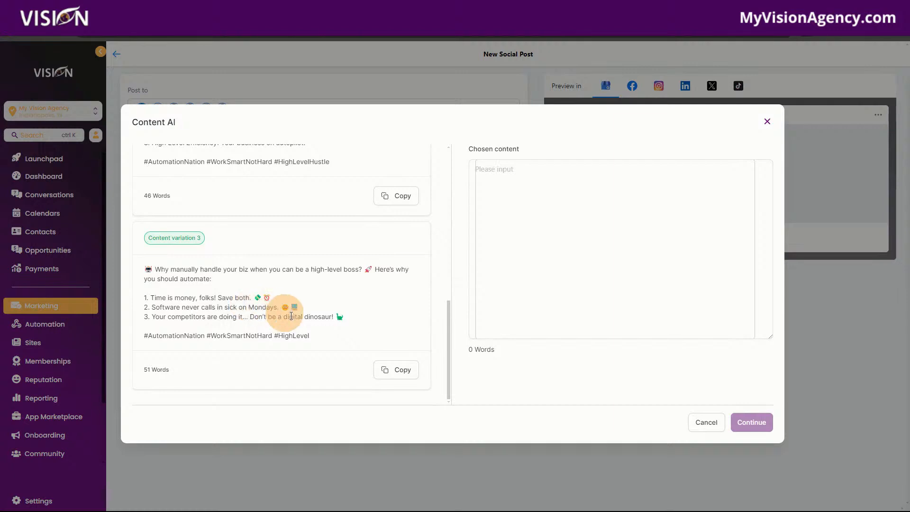
scroll(314, 348, up, 6)
scroll(314, 322, up, 1)
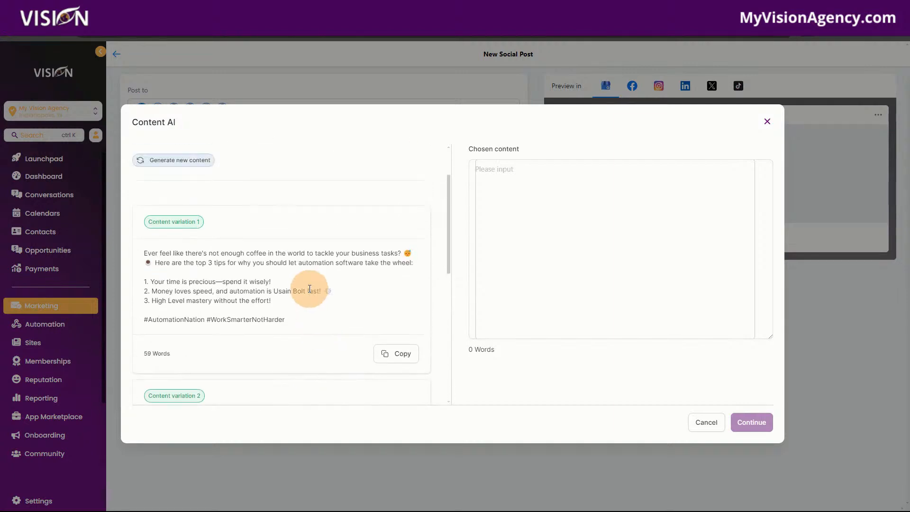
click(394, 352)
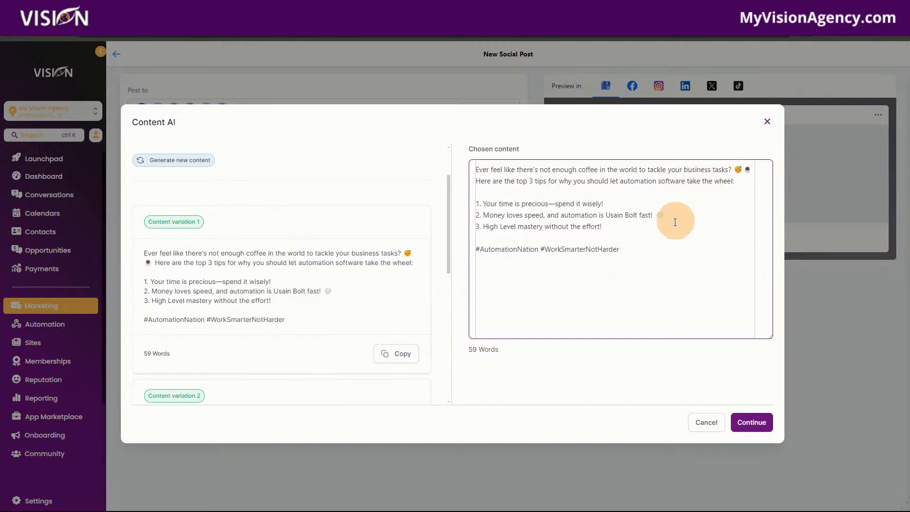
- In the chosen content, replace "Usain Bolt fast" in tip 2 with "king" and insert "Gain" before "High Level mastery" in tip 3
drag(611, 215, 651, 215)
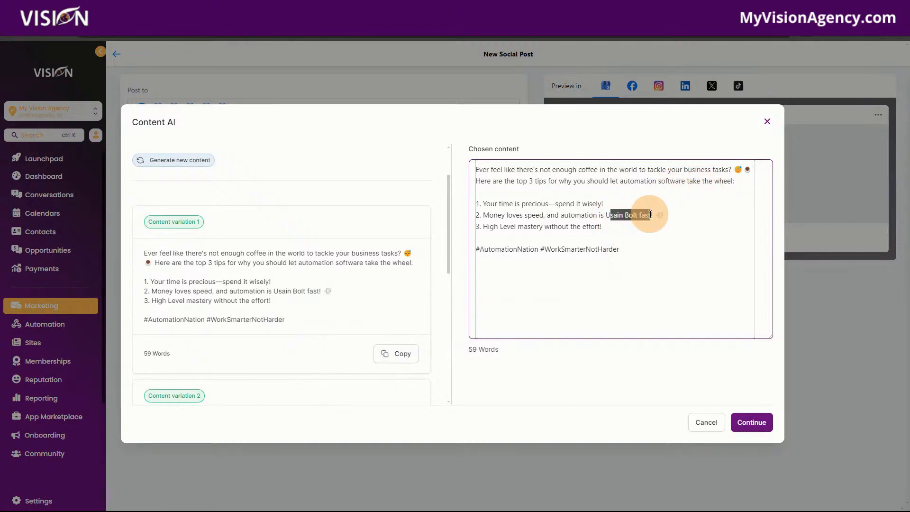
key(BackSpace)
text(king)
click(635, 250)
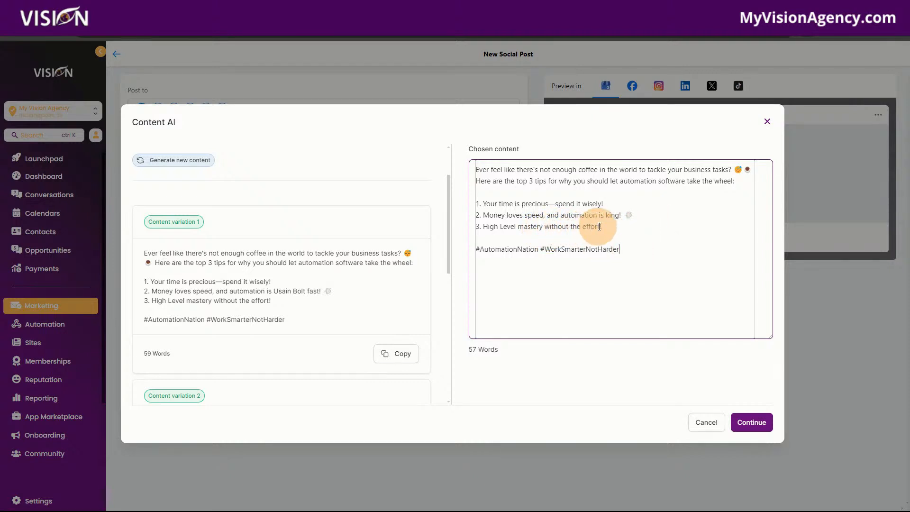
click(483, 225)
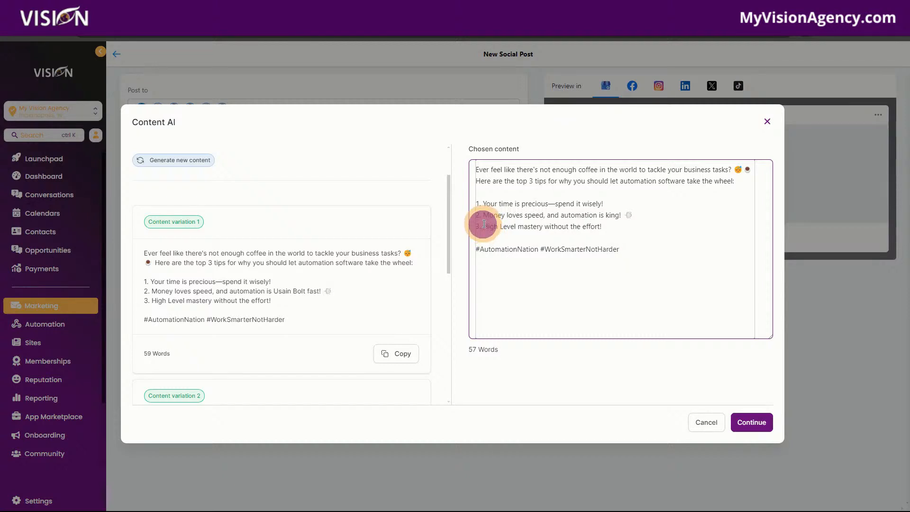
text(Gain)
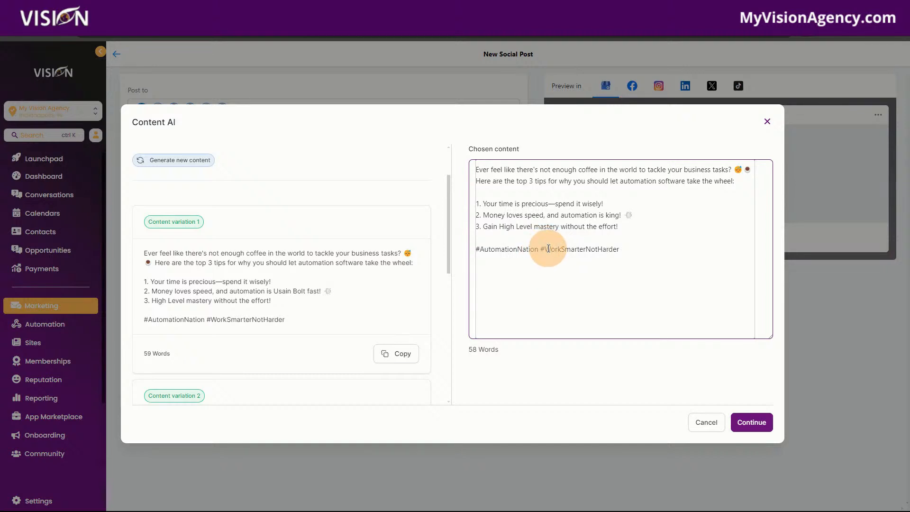
- Replace the hashtag #WorkSmarterNotHarder with #gohighlevel and insert the chosen content into the Google post
drag(545, 248, 646, 247)
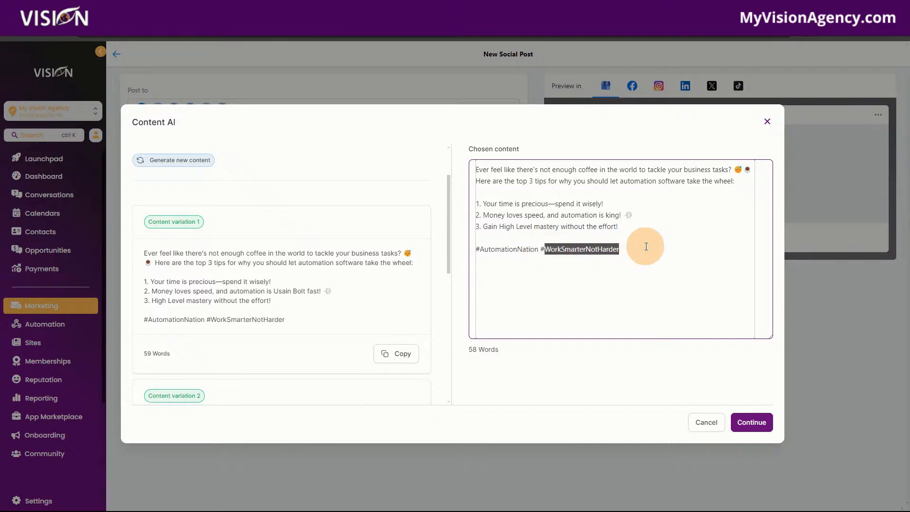
text(gohighlevel)
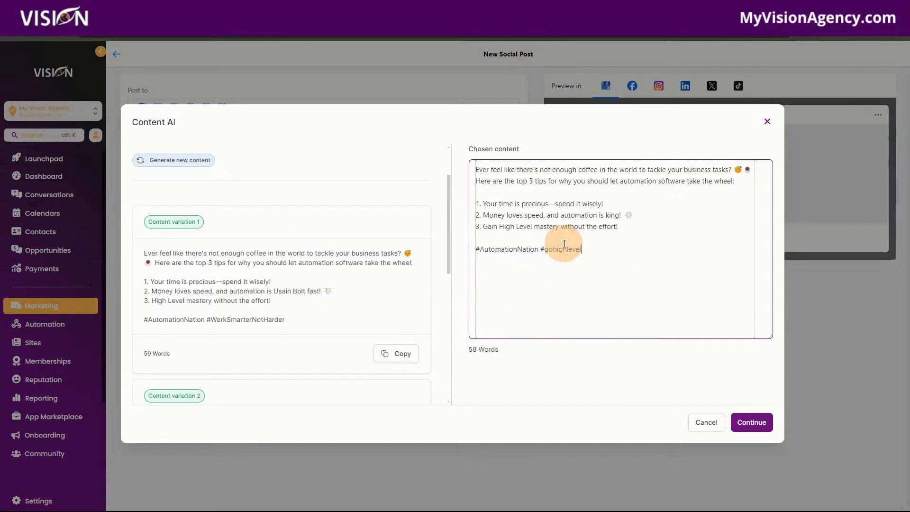
click(750, 423)
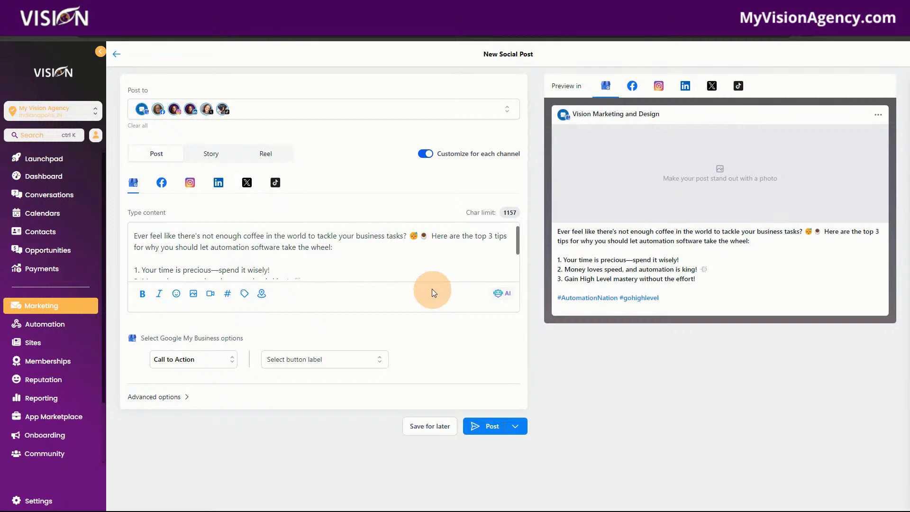
- Examine the location tagging options for the post and close them without tagging a place
click(133, 234)
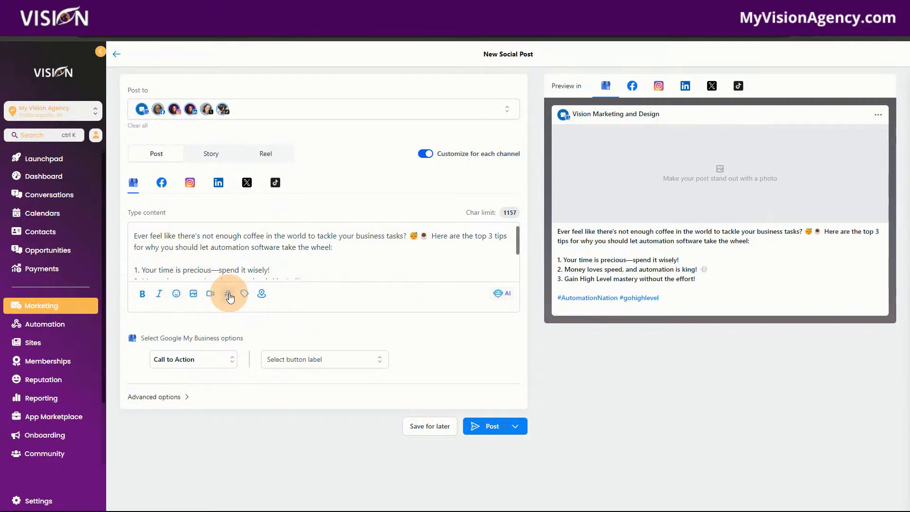
click(246, 296)
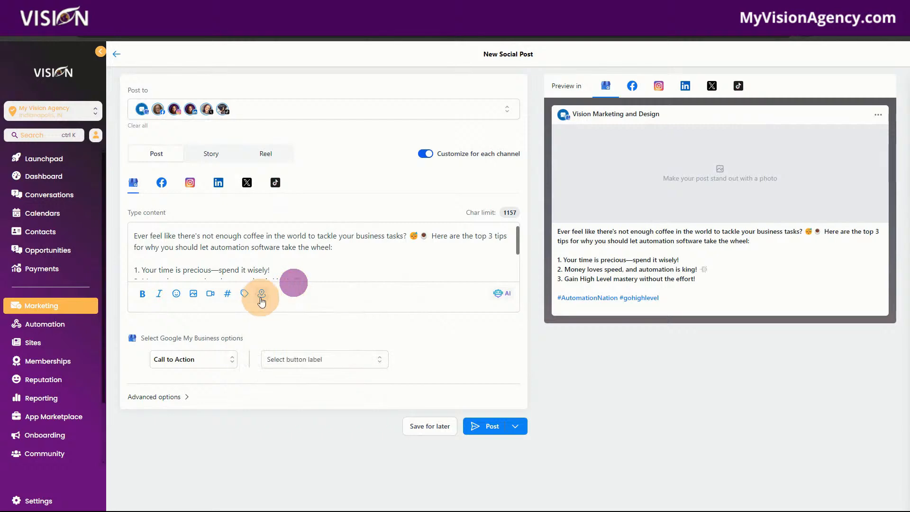
click(261, 294)
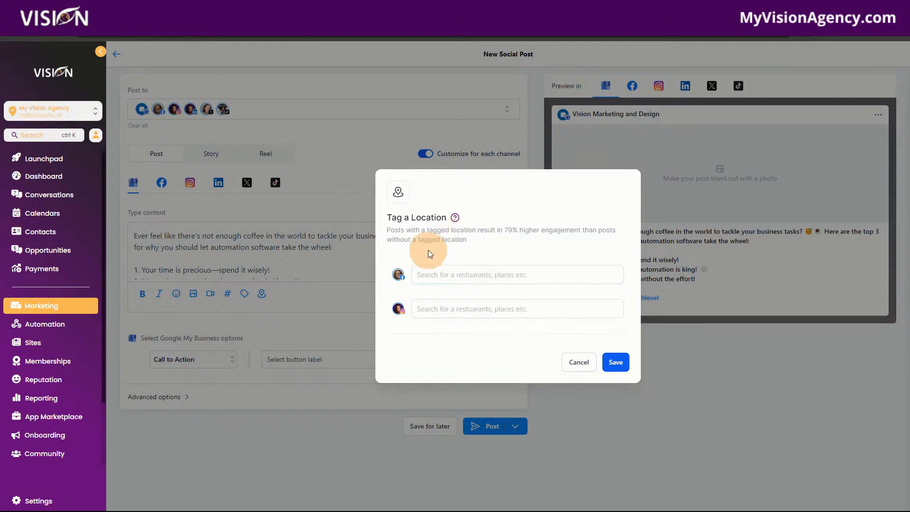
click(448, 270)
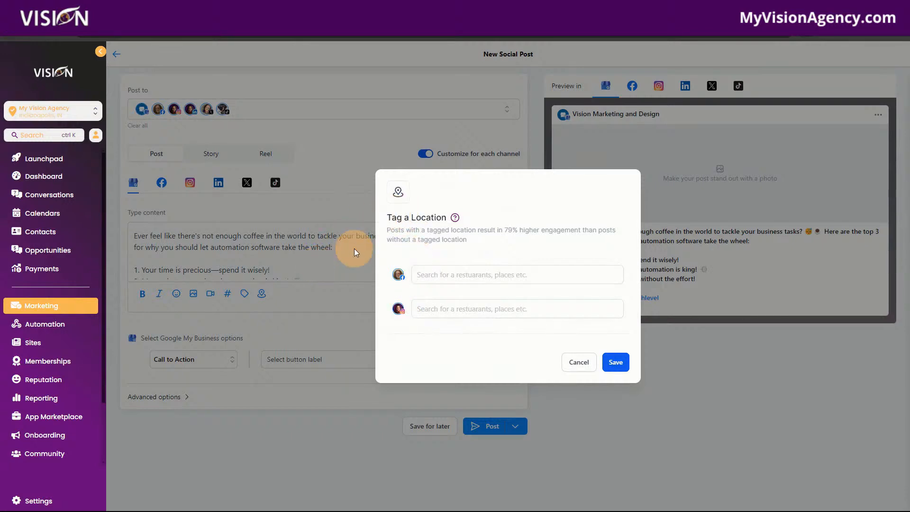
click(575, 364)
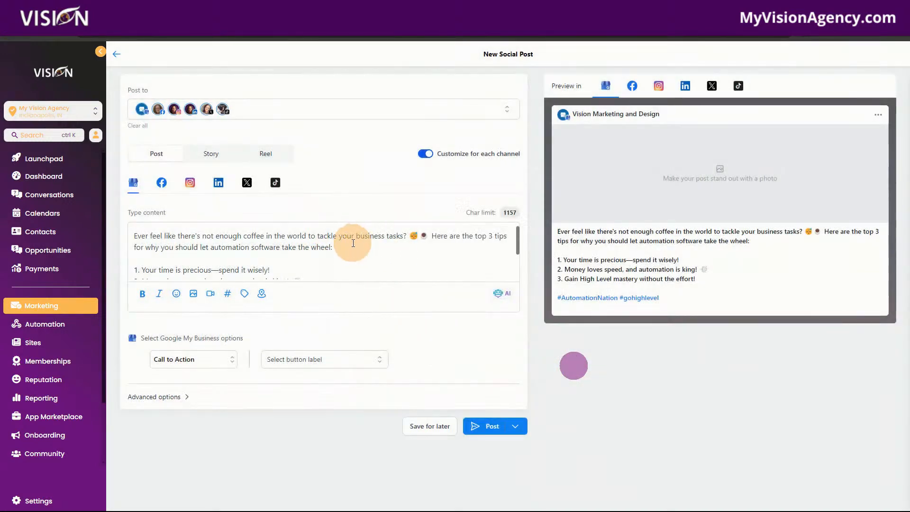
- Examine the separate post editor and preview for Facebook, Instagram, LinkedIn, X and TikTok, and return to the Google post
scroll(320, 261, down, 2)
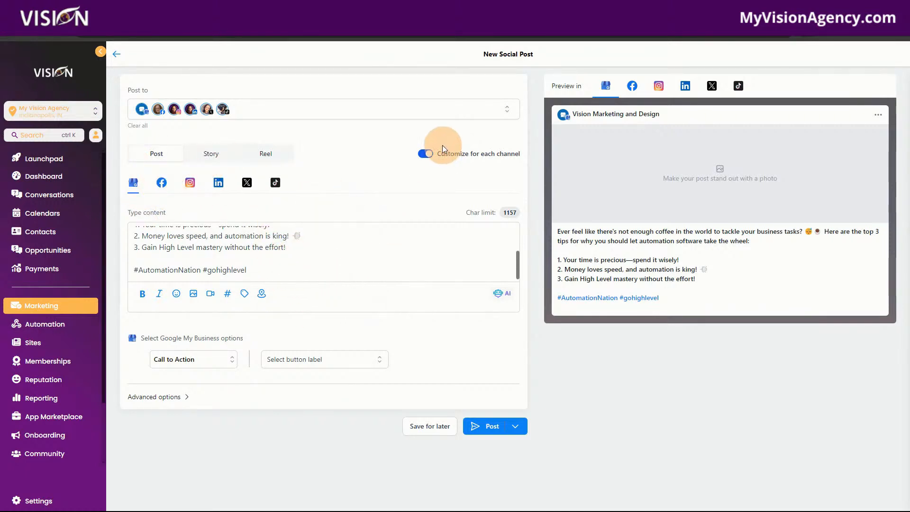
click(427, 154)
click(220, 186)
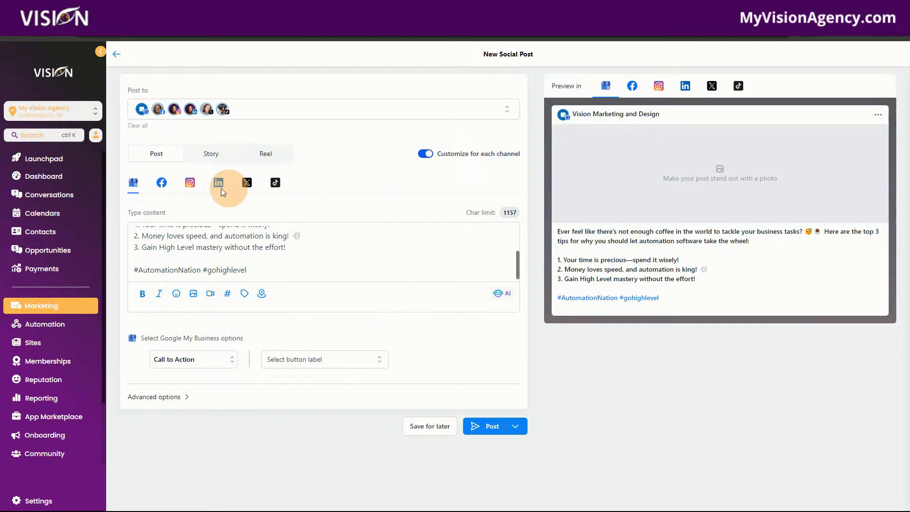
click(162, 185)
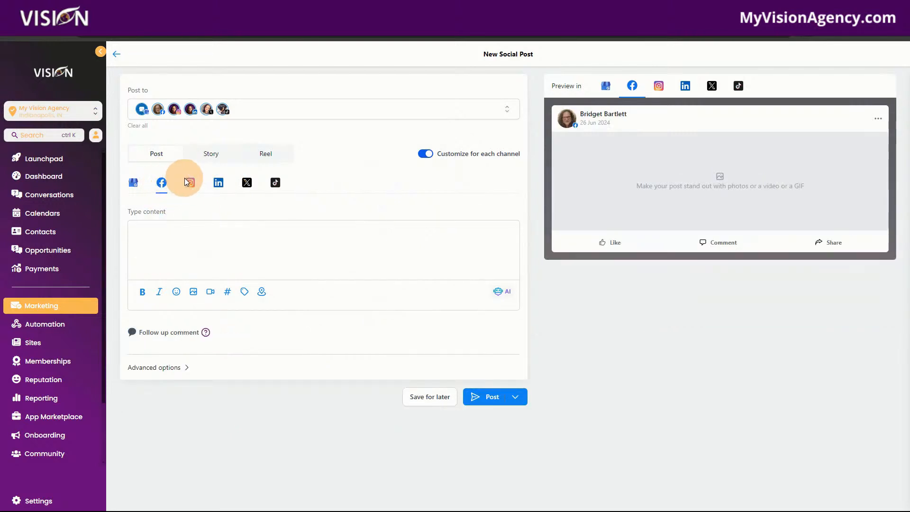
click(190, 186)
click(219, 184)
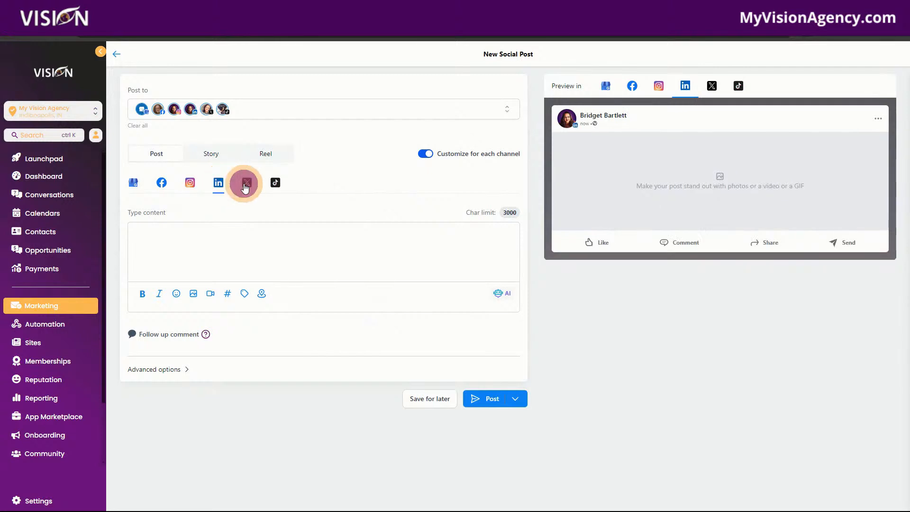
click(247, 184)
click(282, 185)
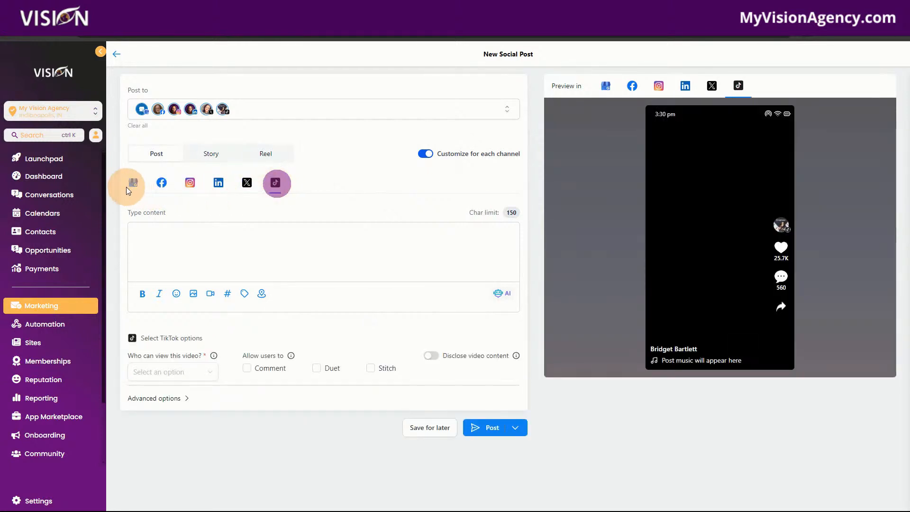
click(133, 188)
click(162, 192)
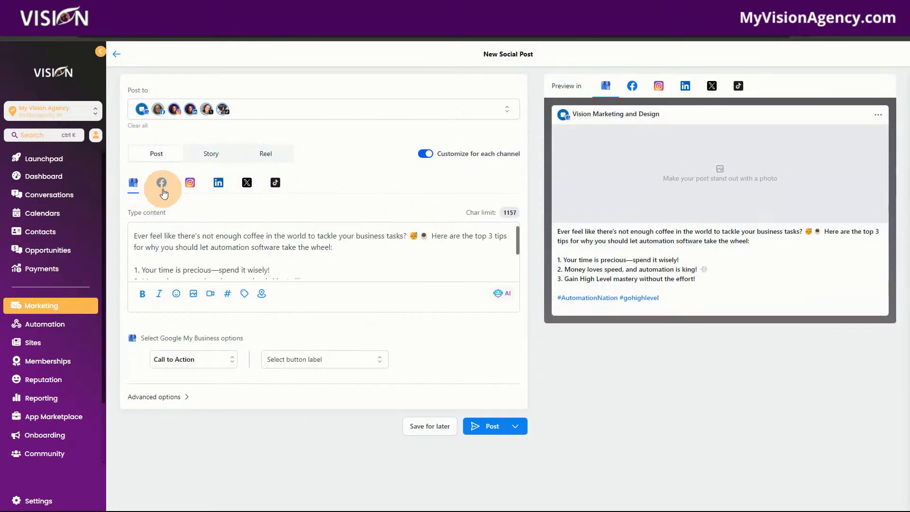
click(271, 256)
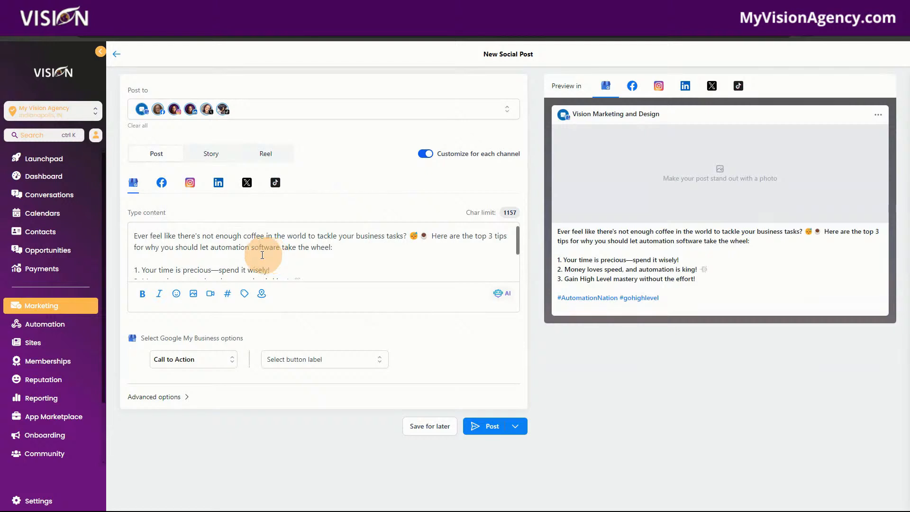
click(161, 183)
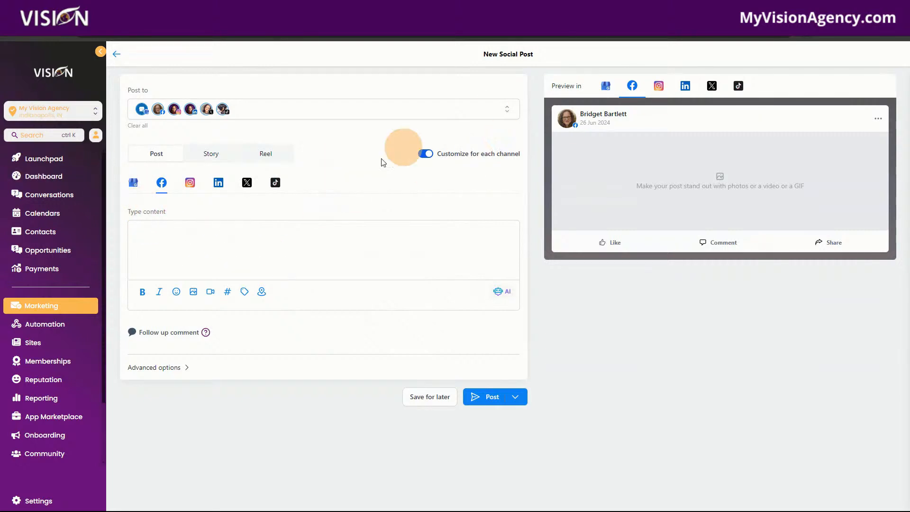
click(133, 183)
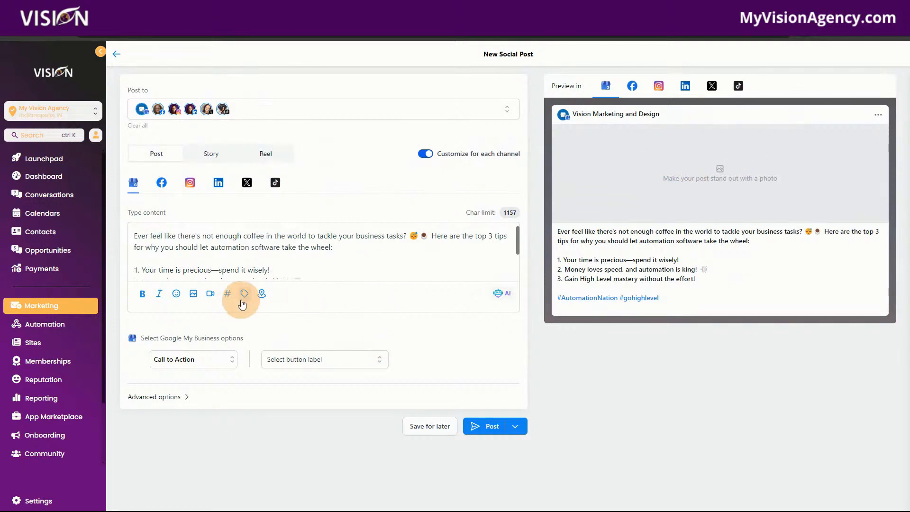
- Start an AI-created image for the Google post, described as "A happy business owner spending time with family on the beach"
click(195, 293)
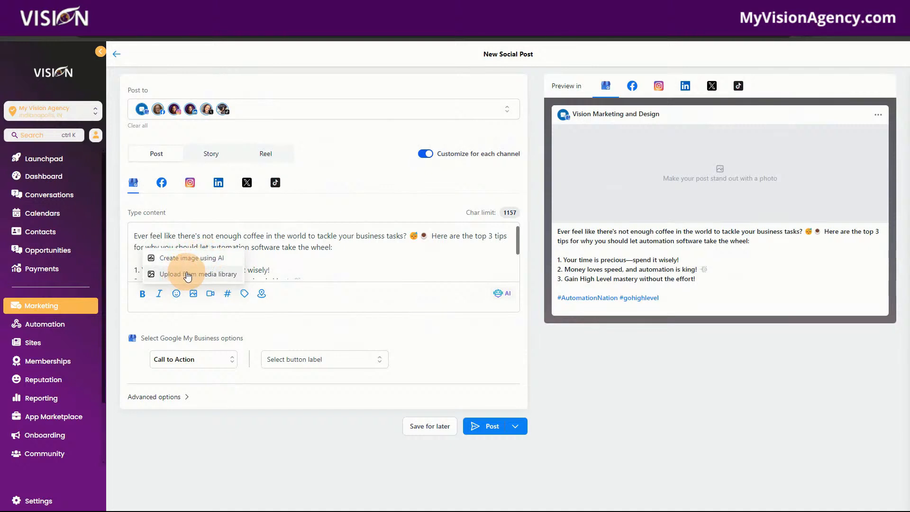
click(183, 258)
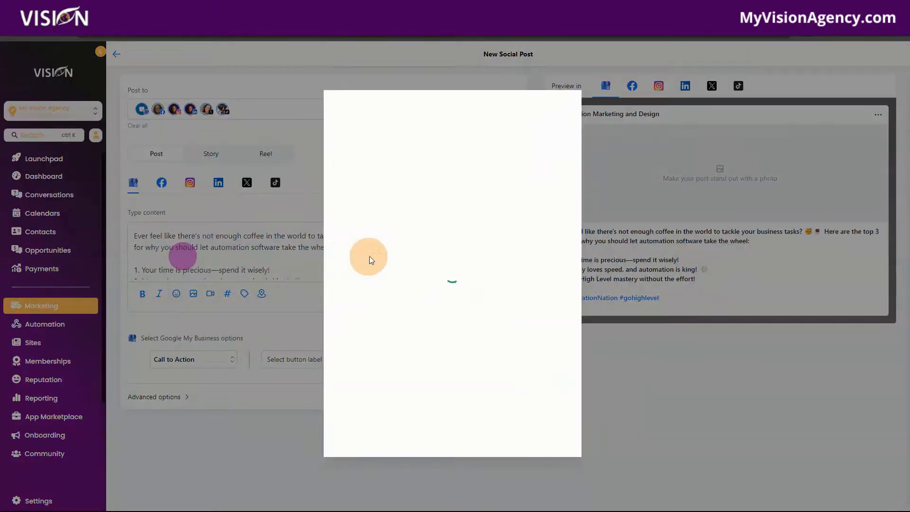
click(418, 188)
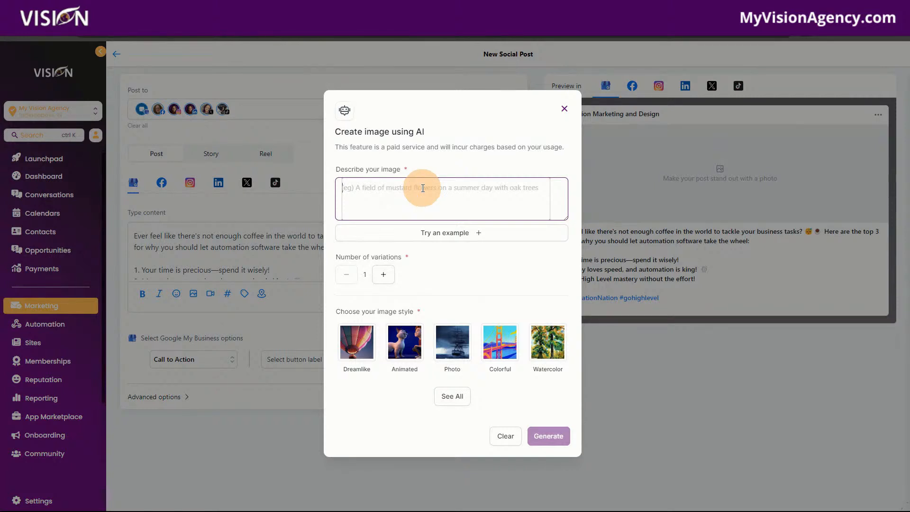
text(A)
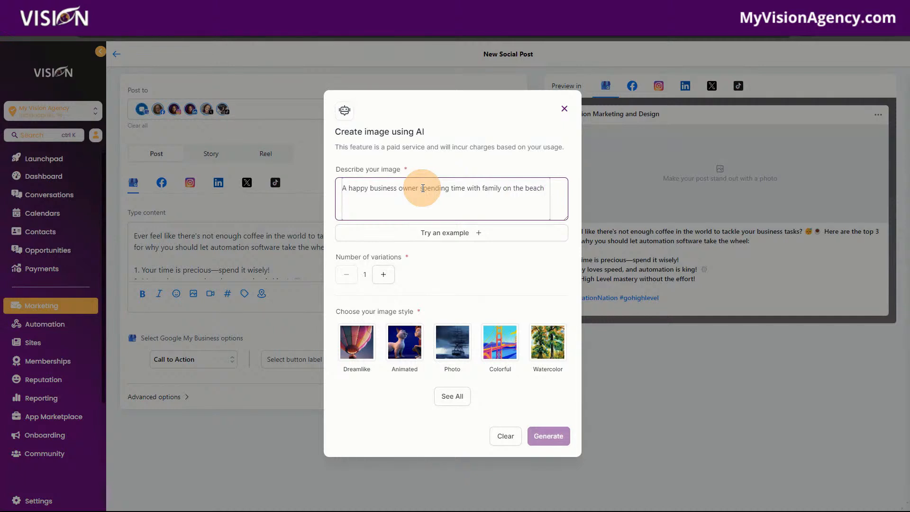
- Generate three variations of the AI image in the Color Pencil style and add variation V1 to the Google post
click(384, 275)
click(384, 275)
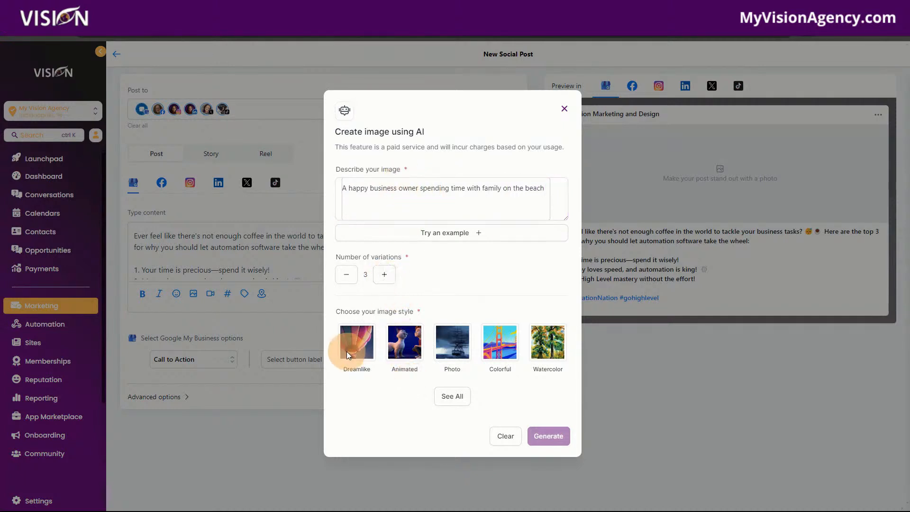
click(452, 397)
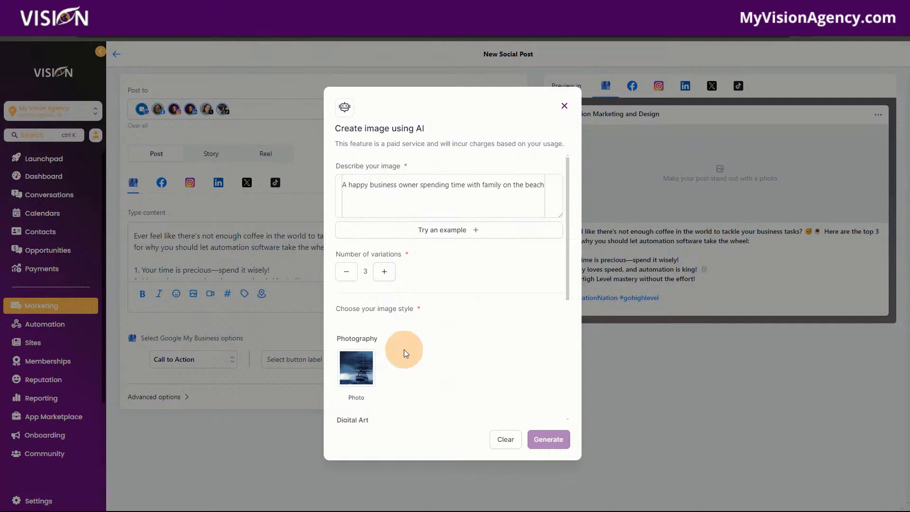
scroll(406, 354, down, 4)
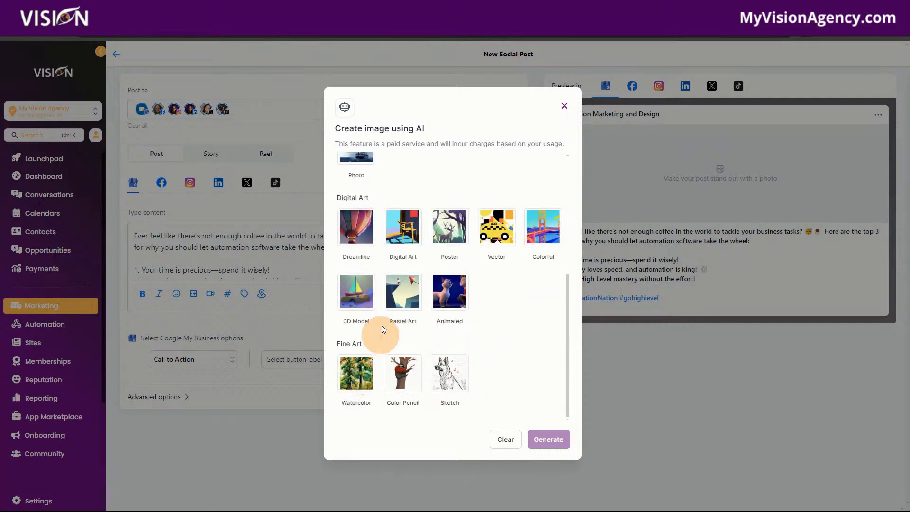
click(393, 401)
click(549, 439)
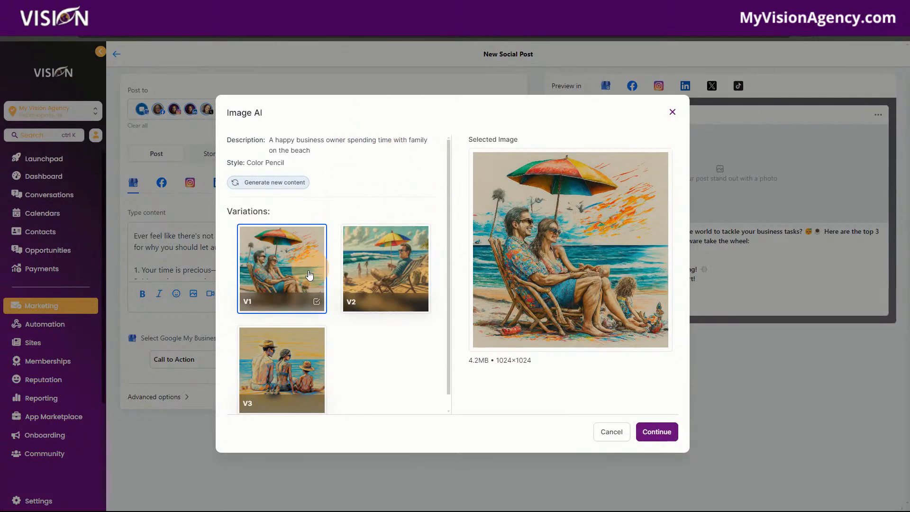
click(654, 434)
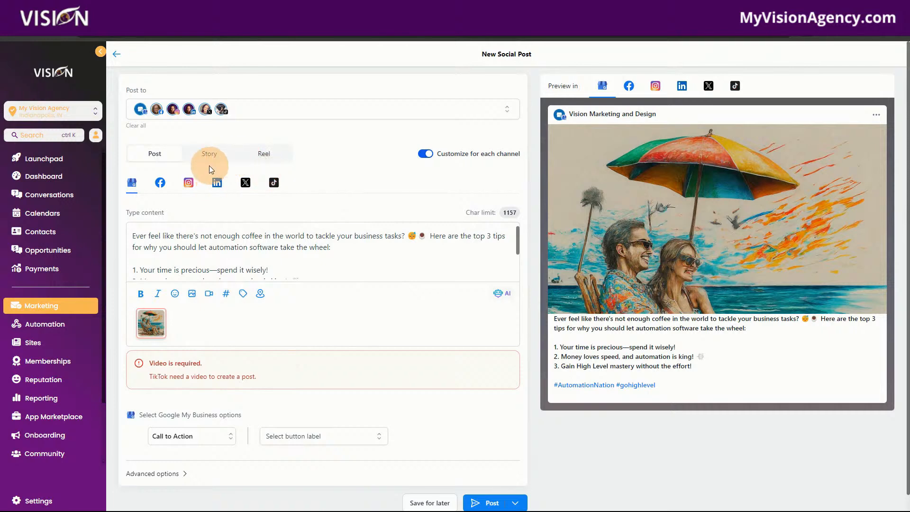
- Remove the TikTok account from the channels the post is published to
click(290, 121)
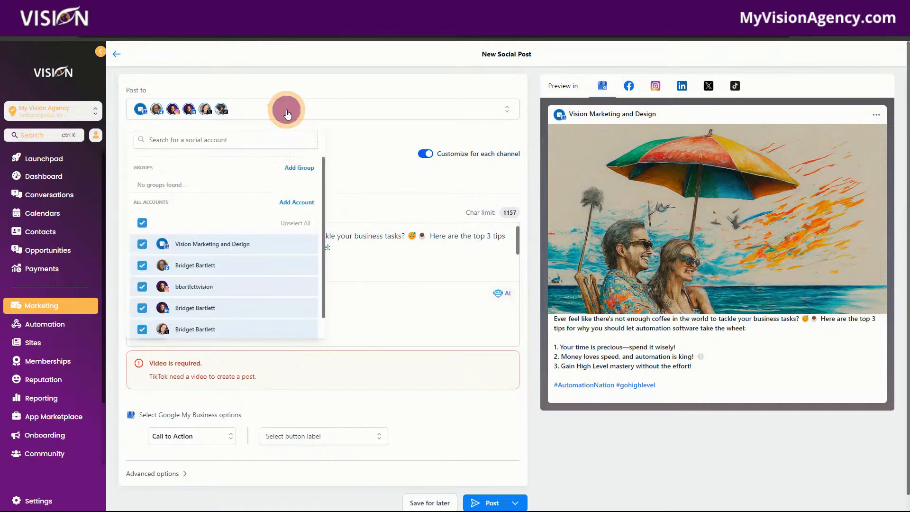
scroll(228, 278, down, 1)
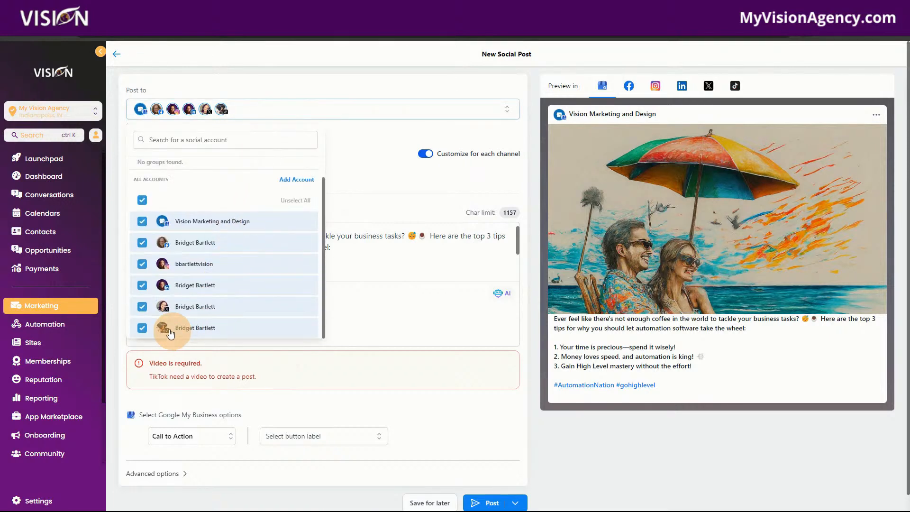
click(143, 329)
click(377, 152)
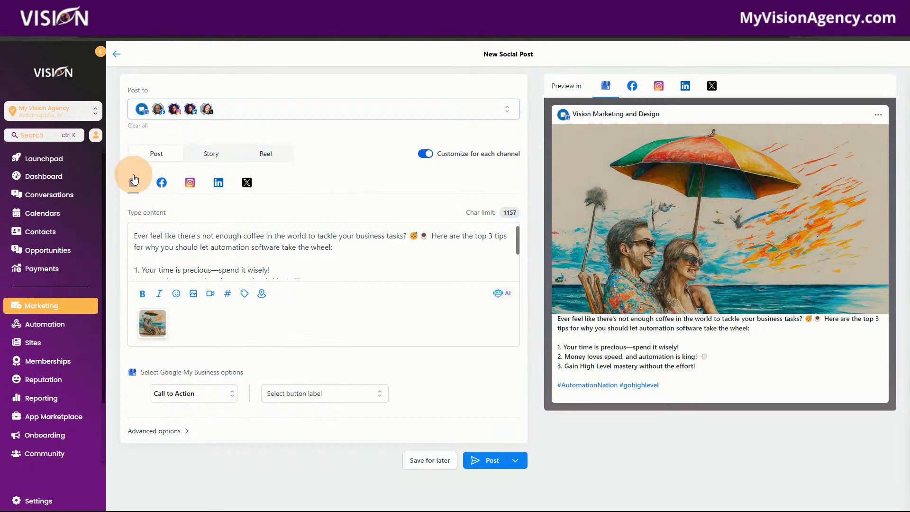
- Keep Call to Action as the Google My Business option, set its button label to Learn More, and start its button link
click(188, 394)
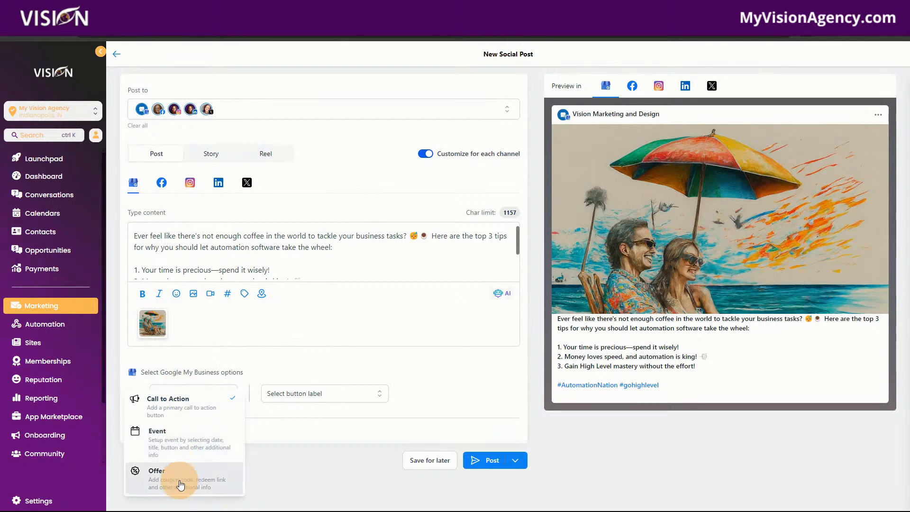
click(199, 401)
click(312, 391)
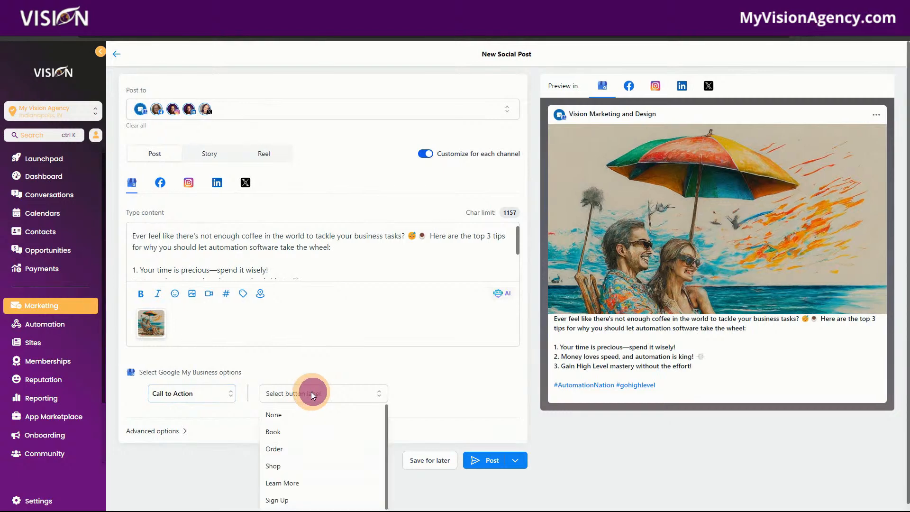
scroll(431, 396, down, 1)
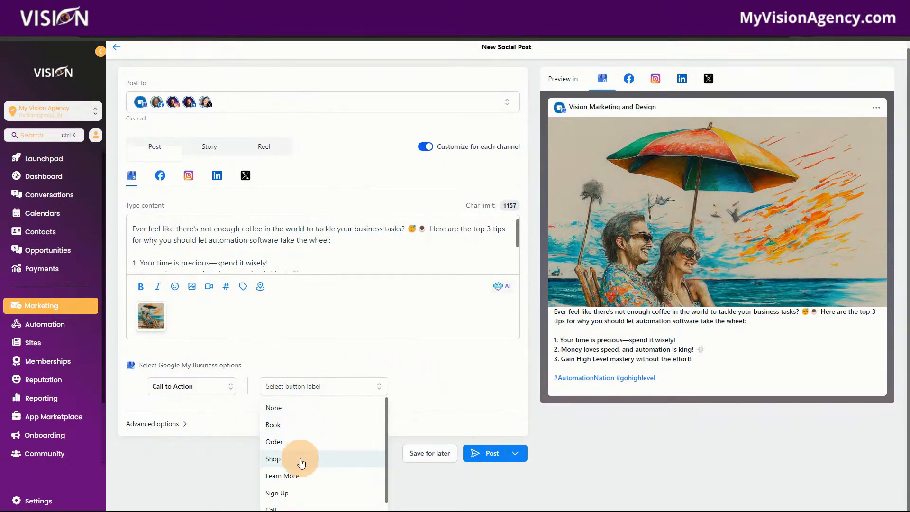
click(293, 477)
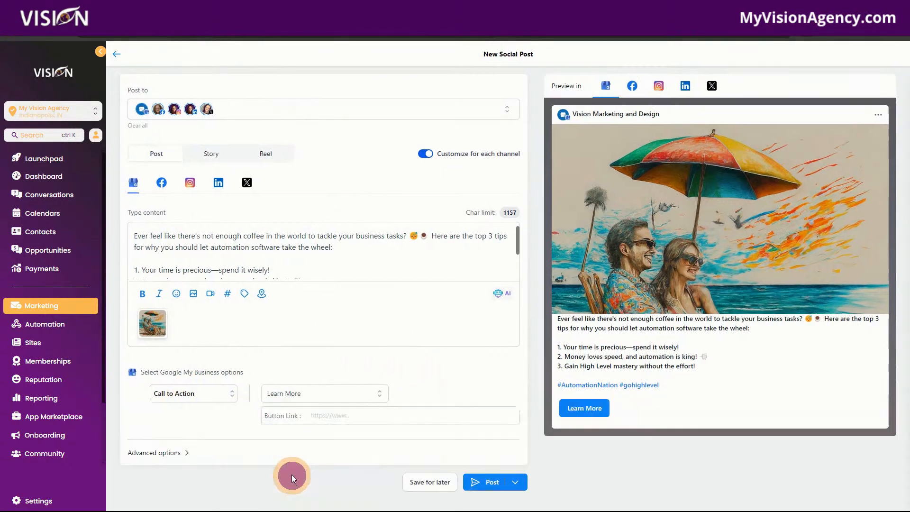
click(325, 413)
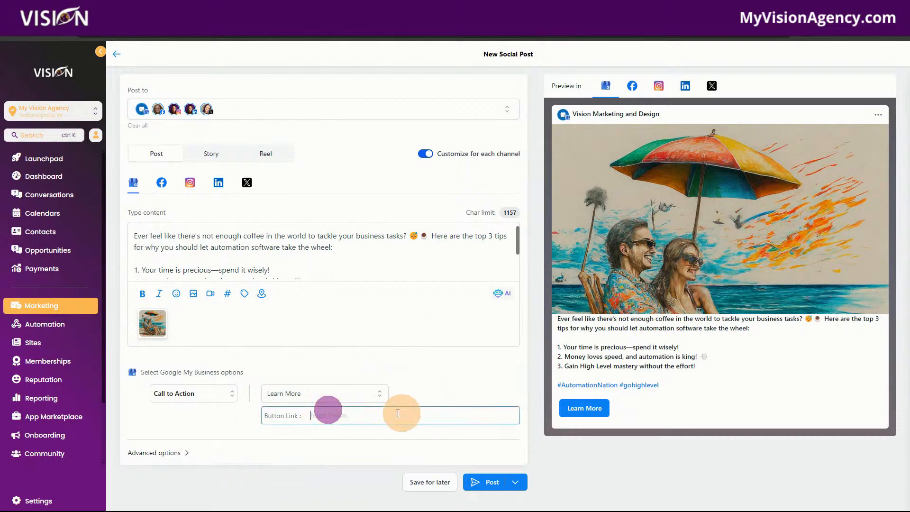
- Expand the advanced options and assign the post to the Tips category
click(167, 453)
scroll(290, 441, down, 2)
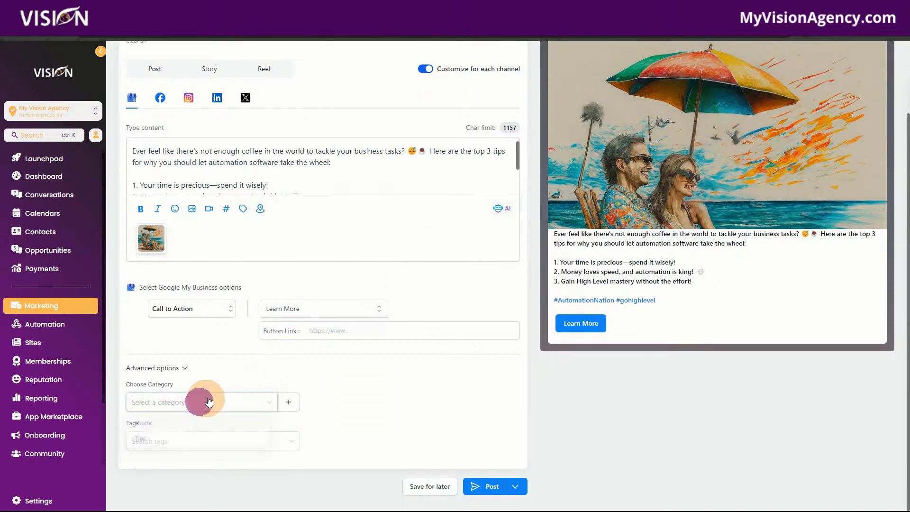
click(198, 402)
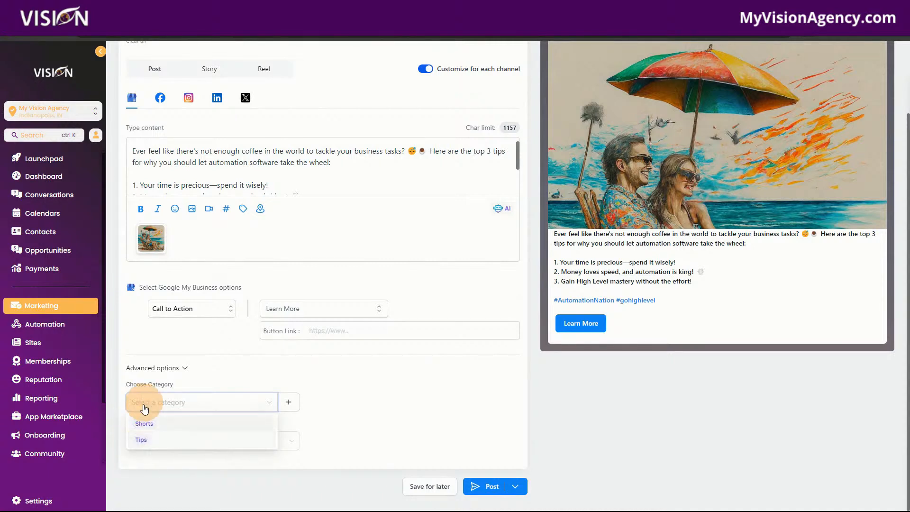
click(142, 441)
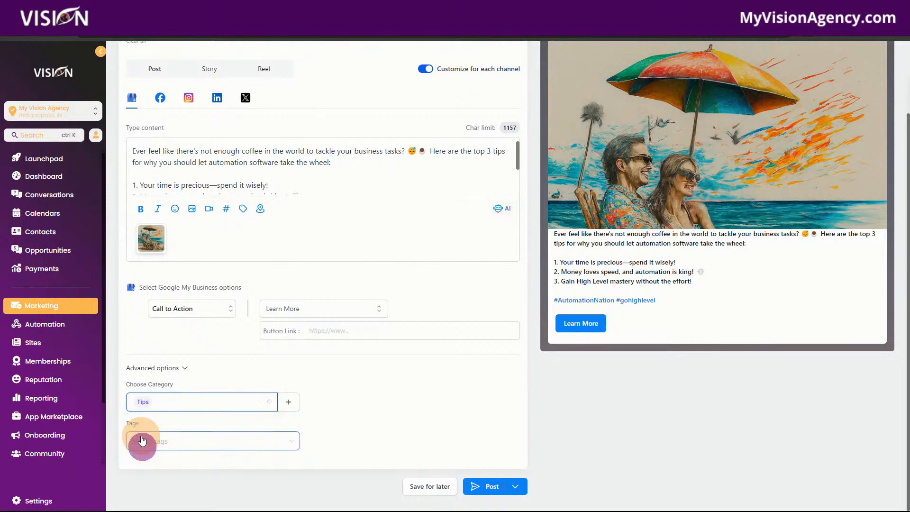
- Examine the available tags and the publishing options, and close both without choosing anything
click(213, 442)
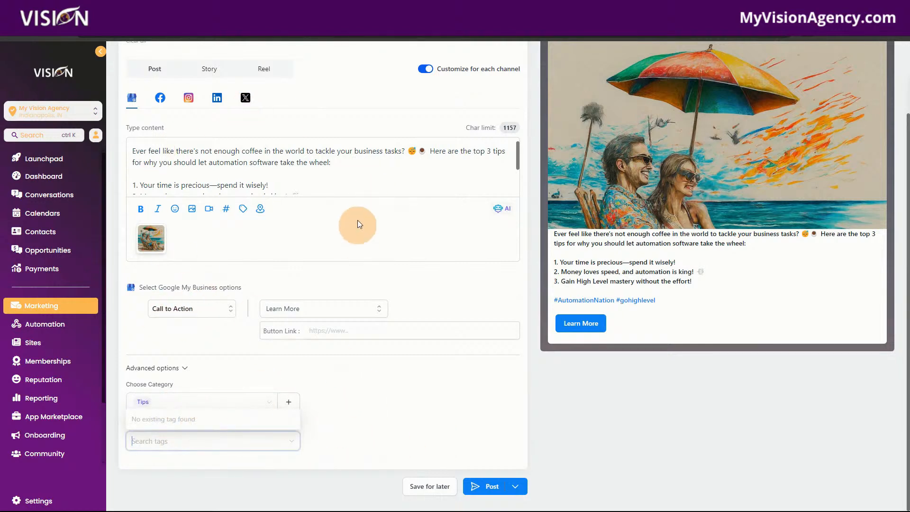
click(377, 407)
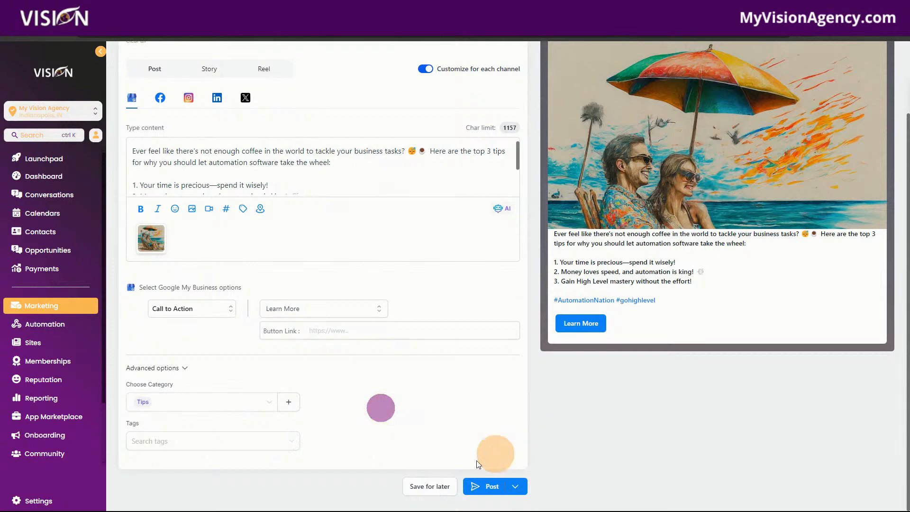
click(516, 489)
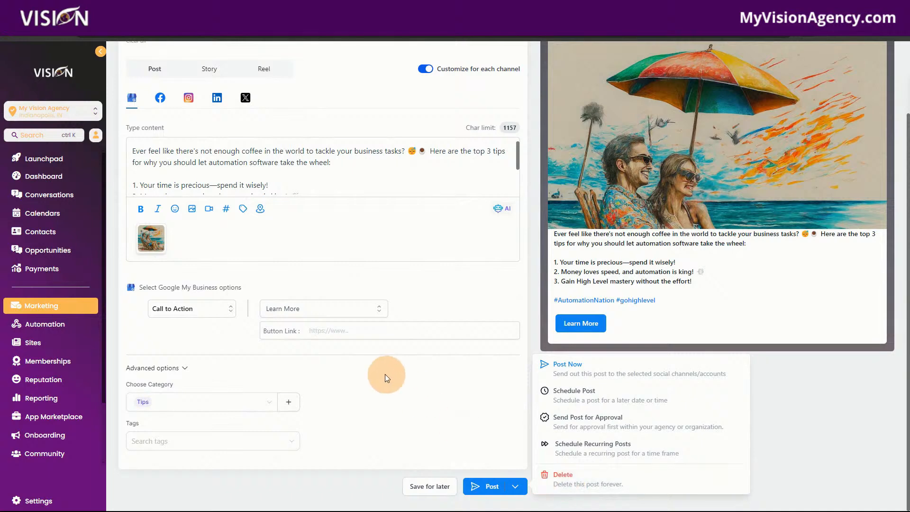
click(380, 394)
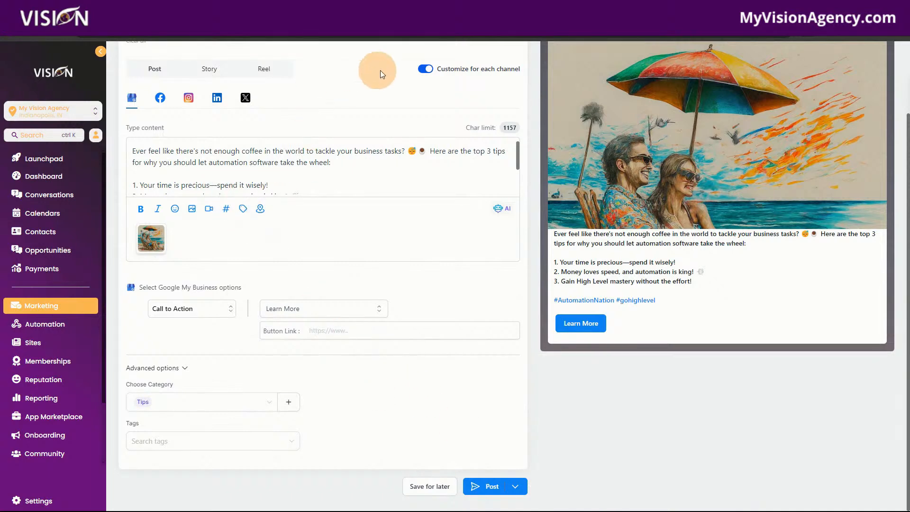
- Turn off the separate customization for each channel and confirm the change
click(426, 69)
click(603, 158)
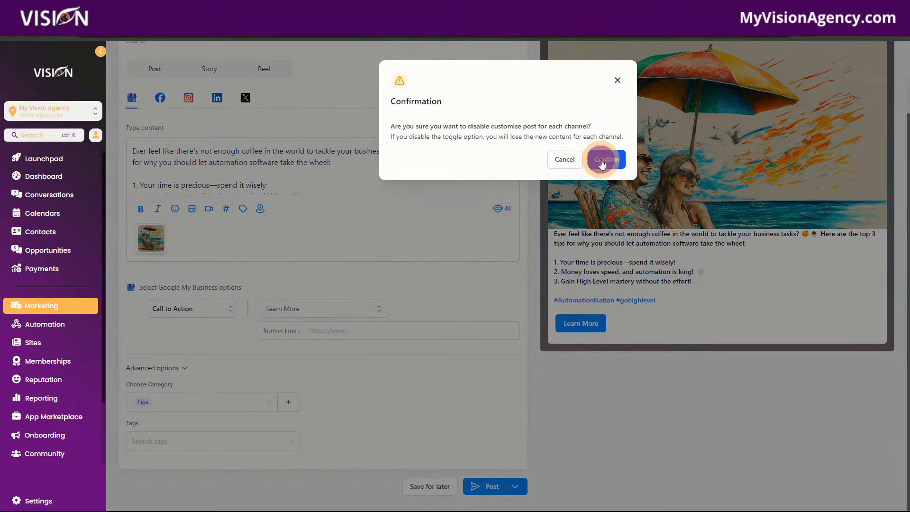
scroll(329, 207, up, 2)
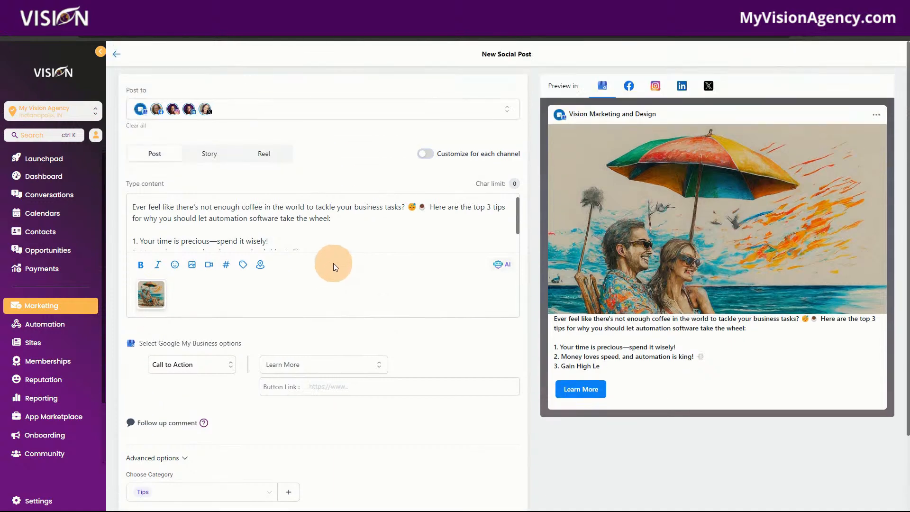
- Check the shared post's preview for Facebook, Instagram, LinkedIn and X, and return to the Facebook preview
click(630, 86)
click(657, 86)
click(683, 86)
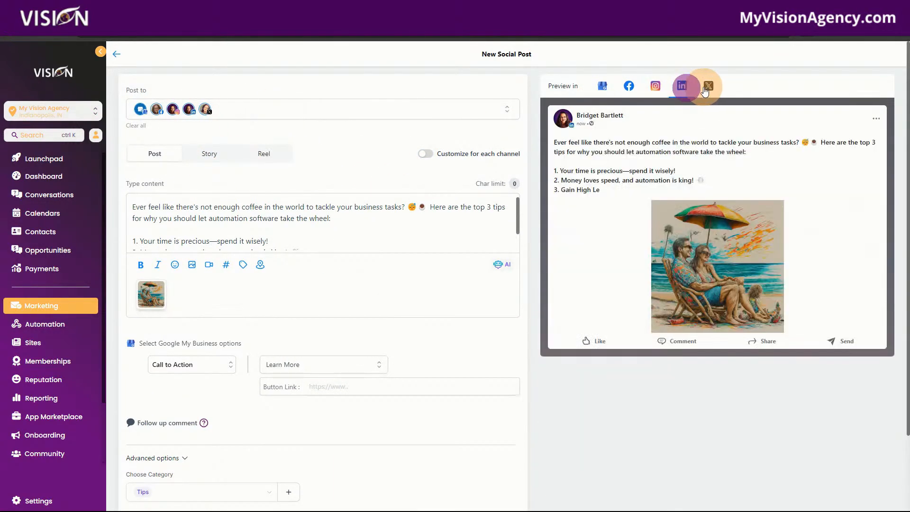
click(707, 88)
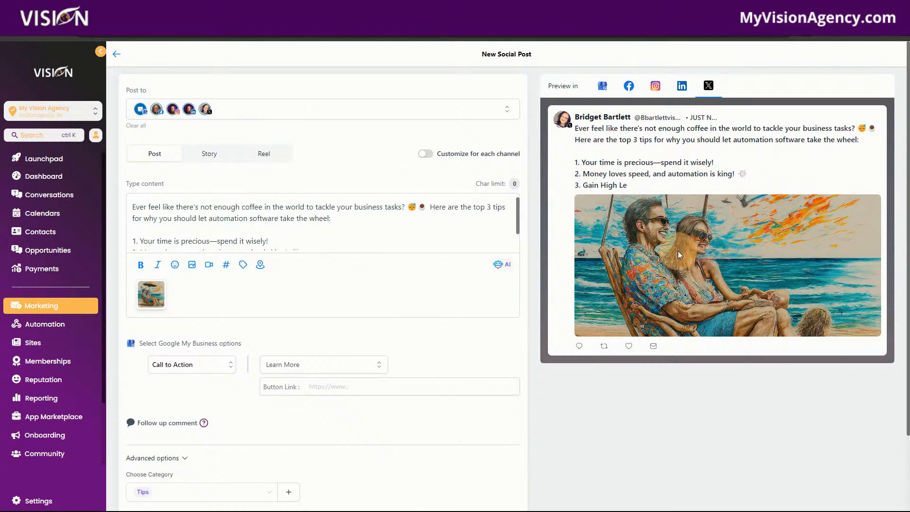
scroll(326, 292, down, 2)
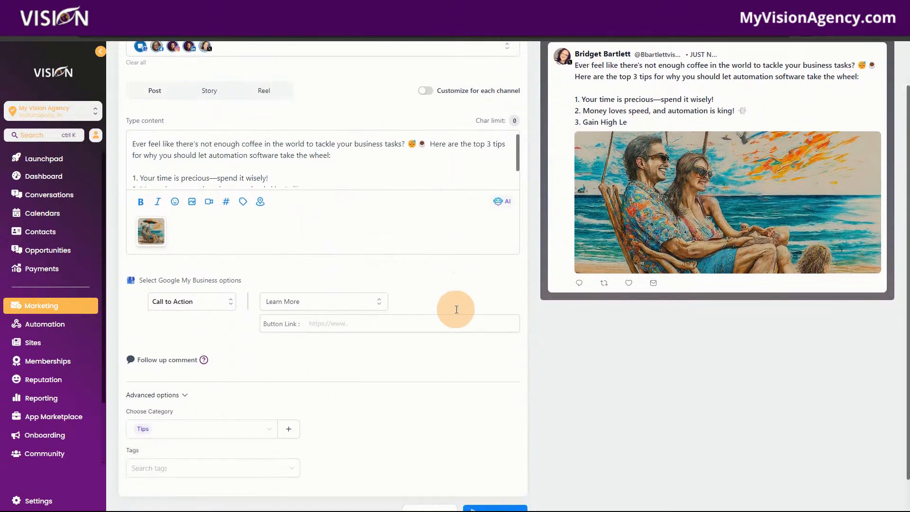
scroll(218, 338, up, 2)
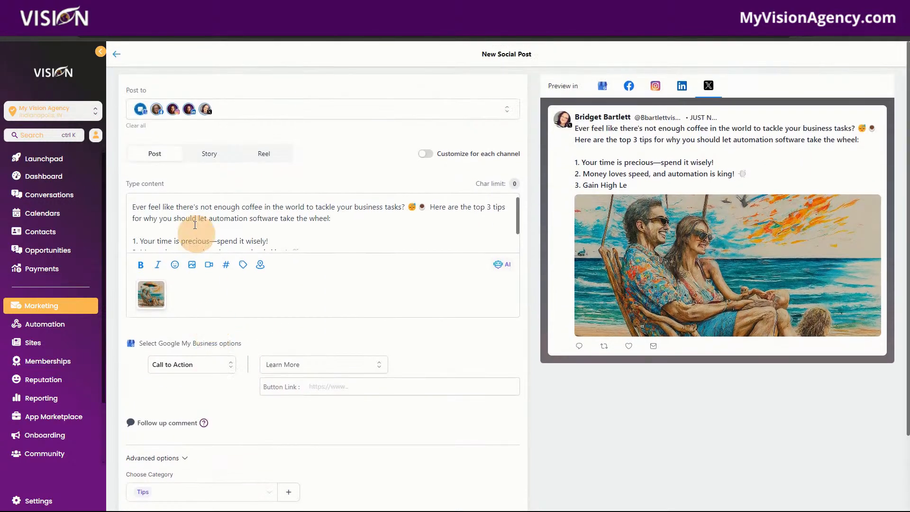
click(629, 86)
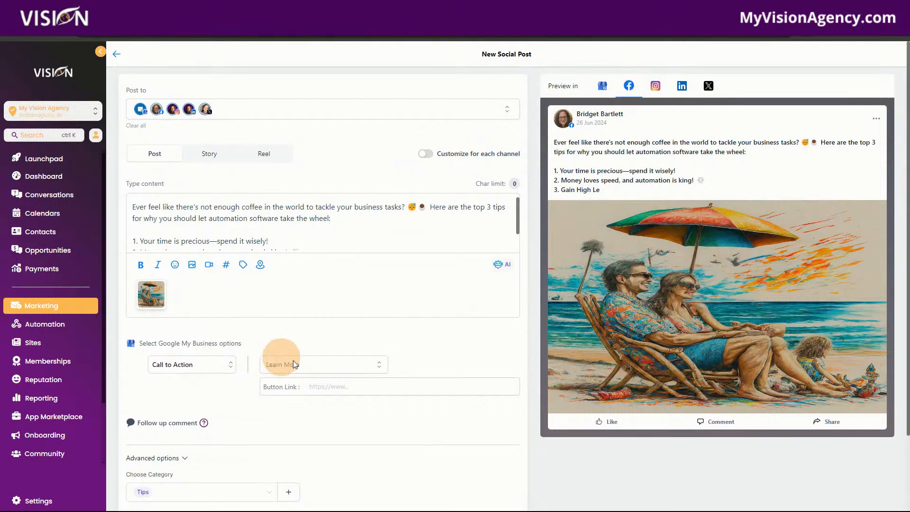
- Enable the follow-up comment for the post and place the cursor in its empty comment text
scroll(284, 360, down, 2)
mouse_move(207, 336)
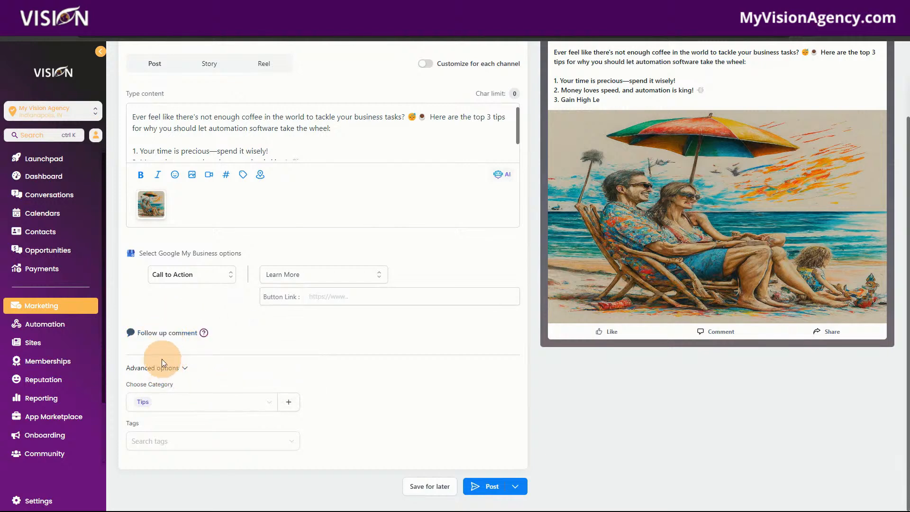
click(191, 335)
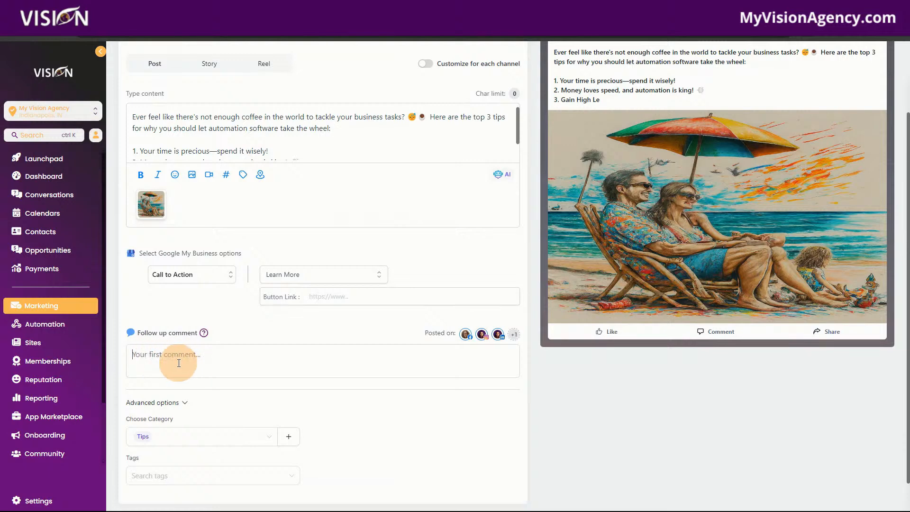
click(216, 358)
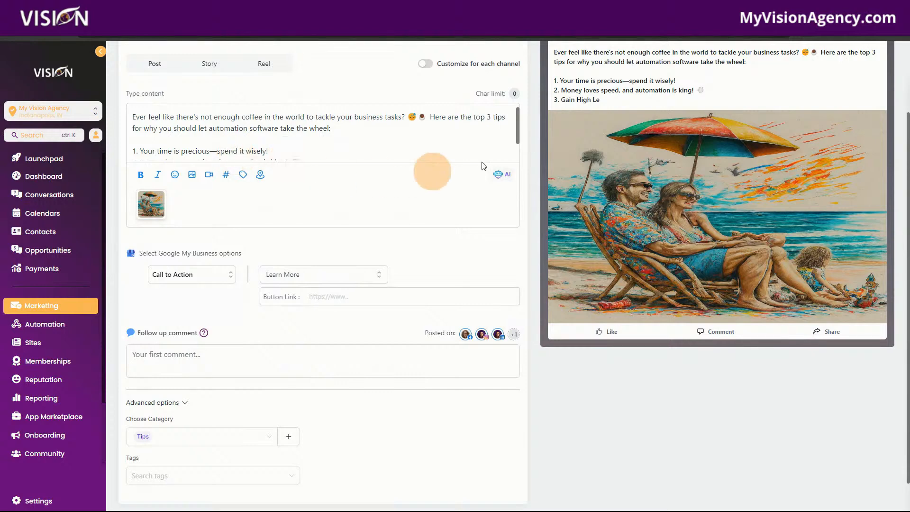
- Review the shared post text, the Facebook preview and the follow-up comment settings
scroll(398, 144, down, 1)
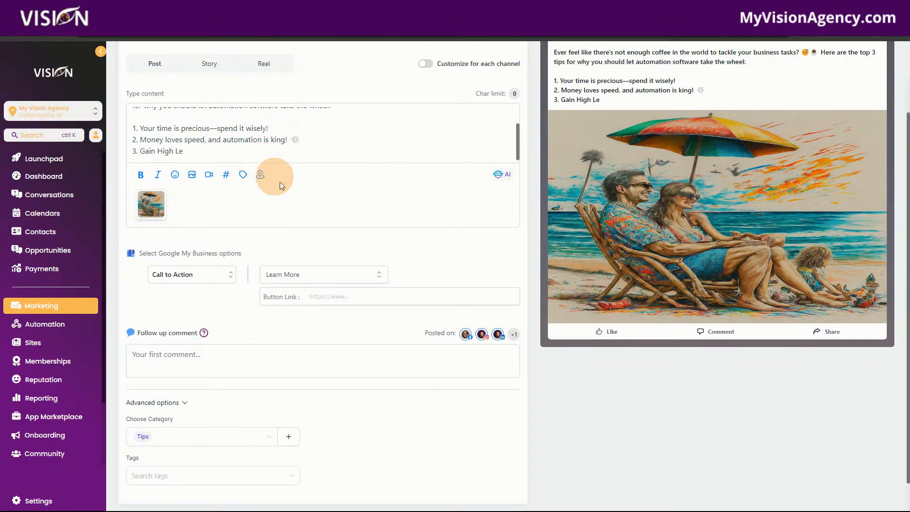
scroll(252, 170, up, 2)
scroll(364, 242, up, 2)
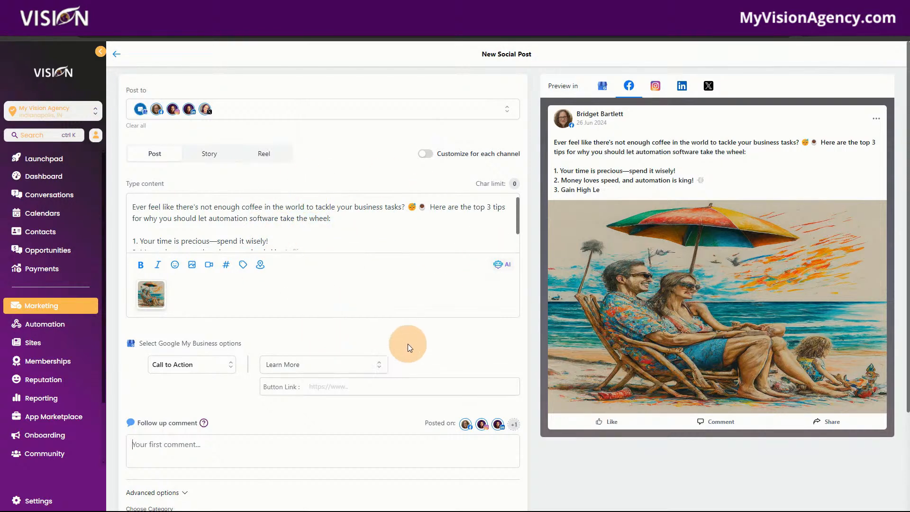
scroll(408, 343, down, 3)
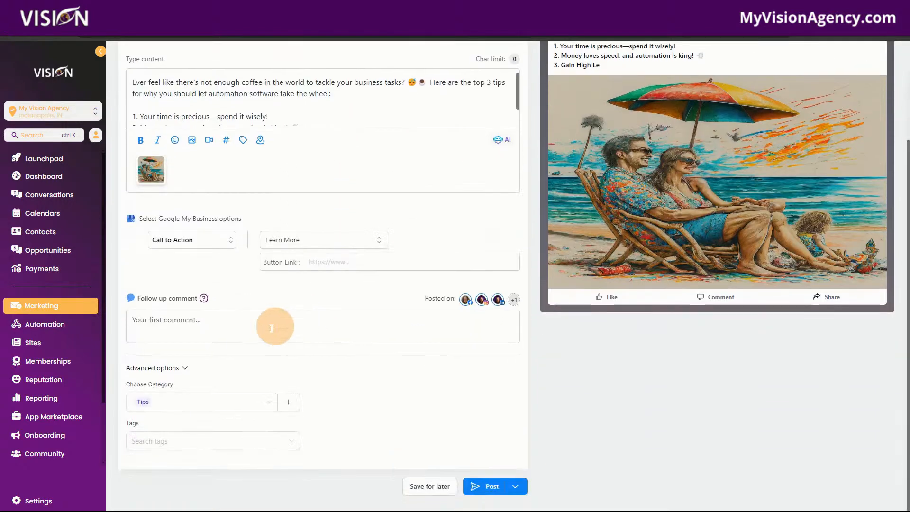
click(230, 319)
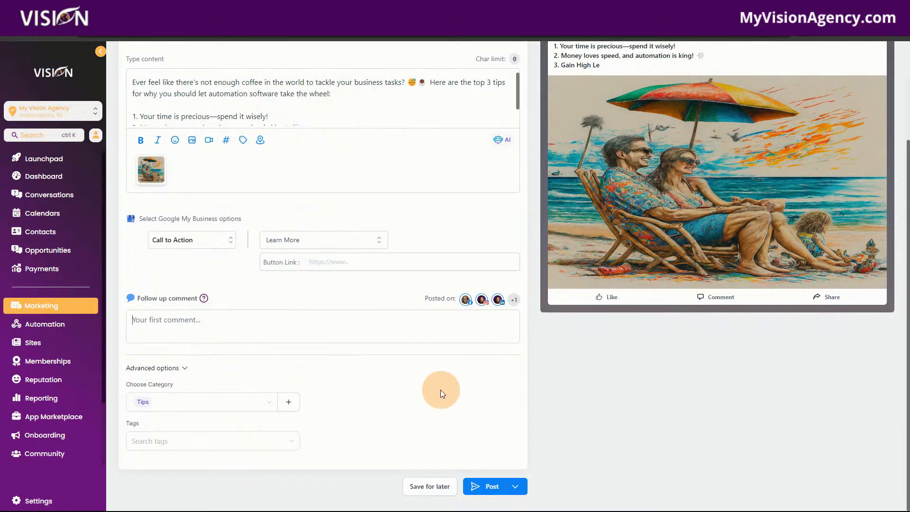
scroll(413, 385, up, 3)
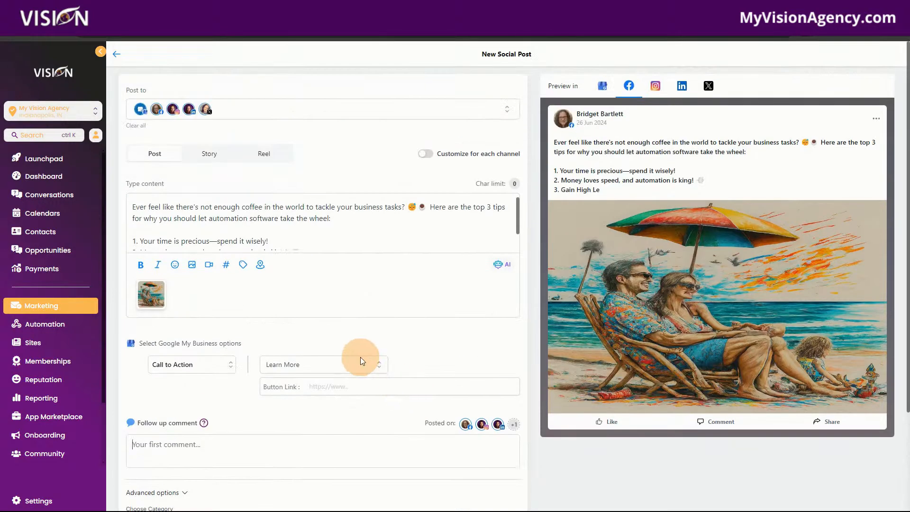
- Leave the post composer and start a new post upload from CSV in the Social Planner
click(116, 54)
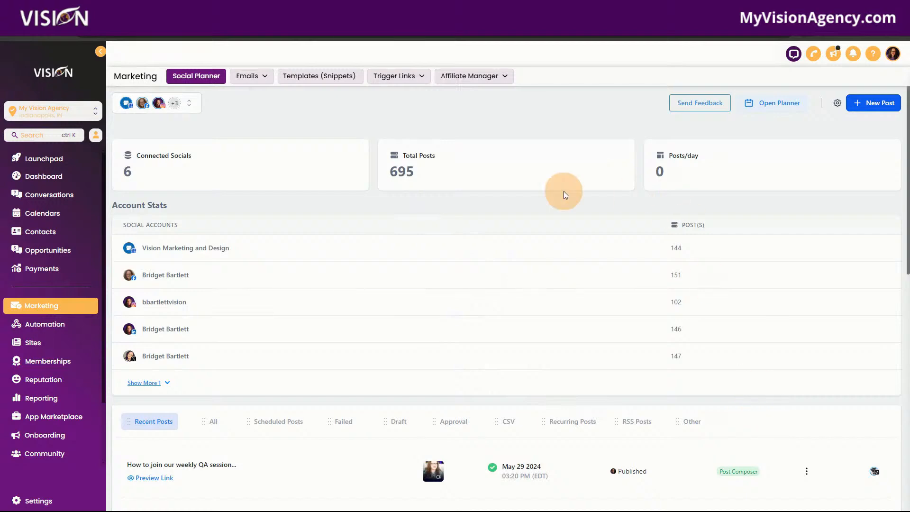
click(864, 102)
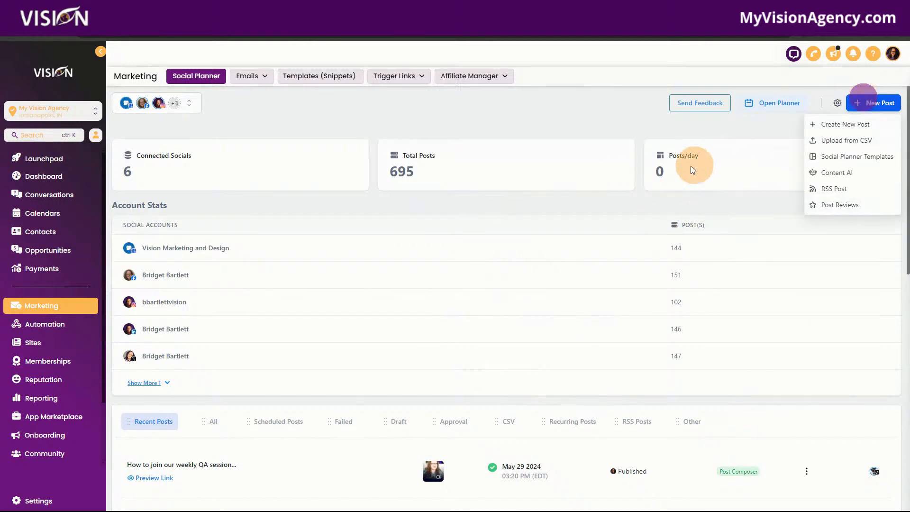
click(874, 145)
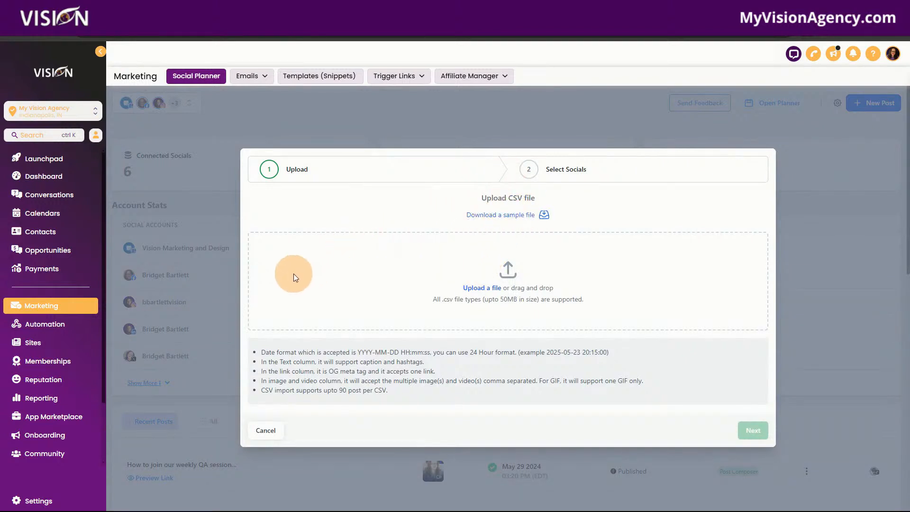
- Download the sample CSV file and save it to the Desktop as CSV Import Sample - CSV Import Sample
click(506, 214)
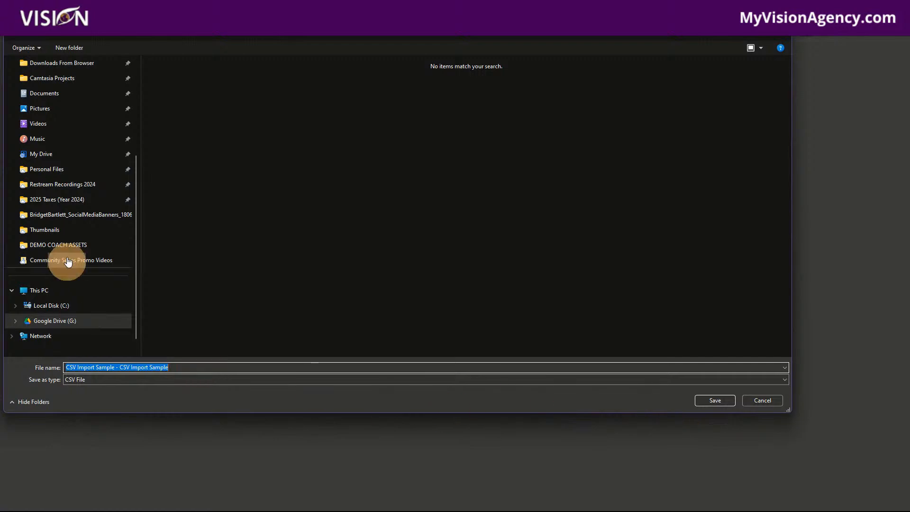
scroll(45, 81, up, 3)
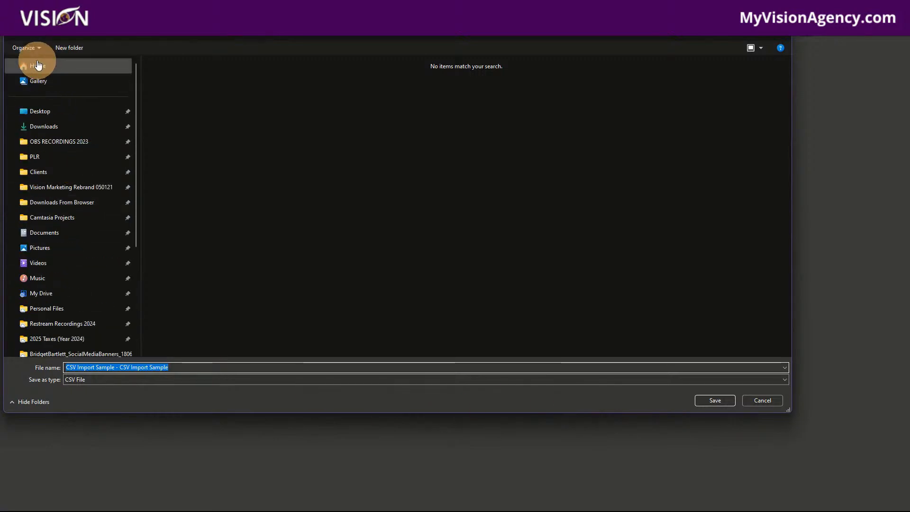
click(39, 65)
click(45, 111)
click(719, 402)
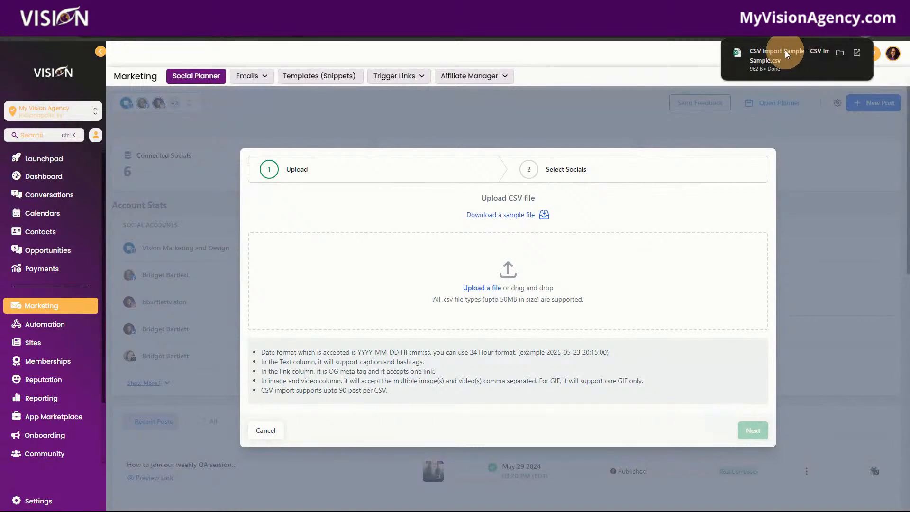
- Open the downloaded sample CSV file in Excel
click(786, 52)
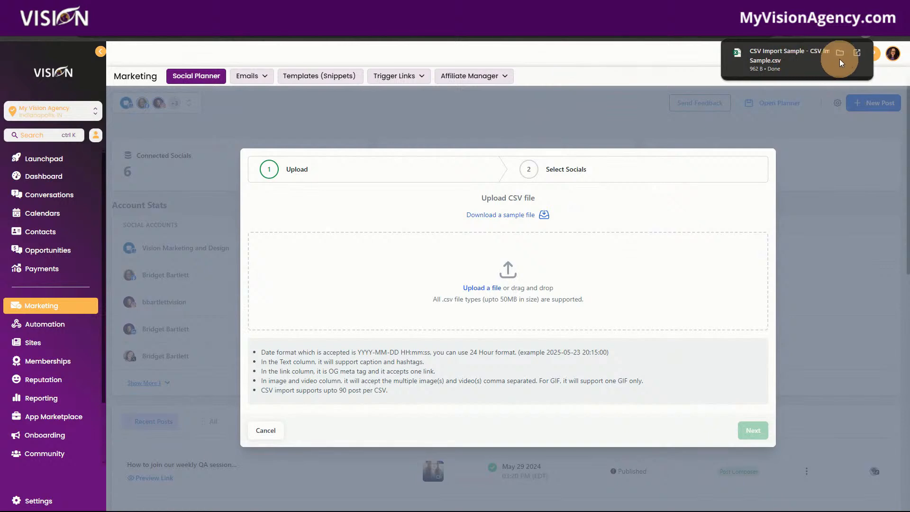
click(791, 55)
click(857, 56)
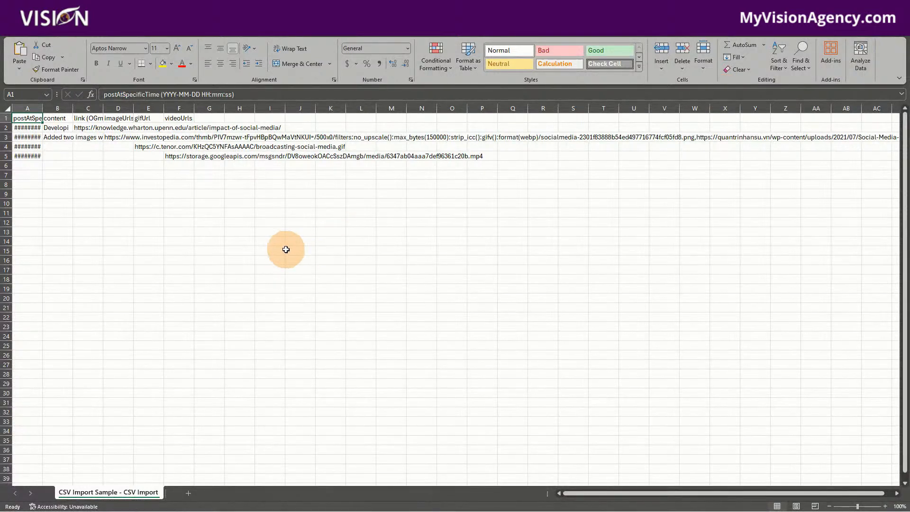
- Widen the sample sheet's columns A to E to read the post time, content, link, image and GIF columns
drag(72, 109, 261, 109)
drag(43, 109, 115, 108)
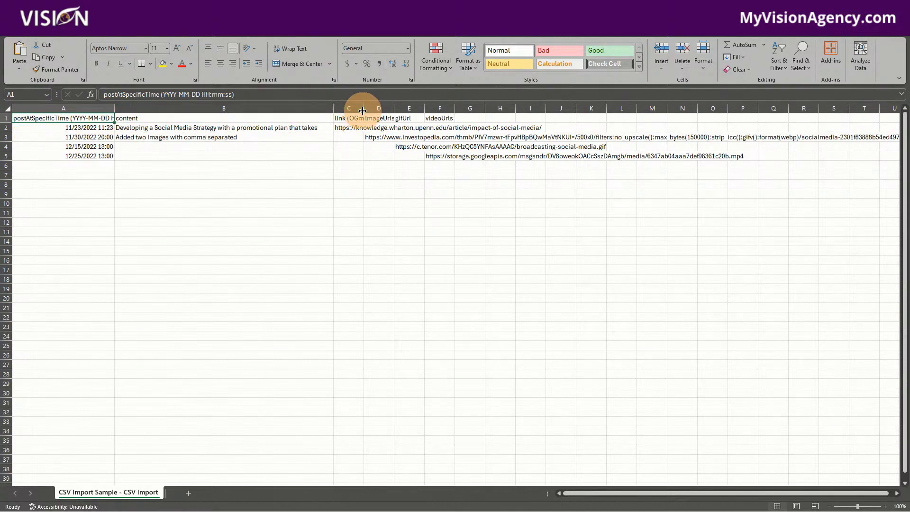
drag(365, 111, 672, 114)
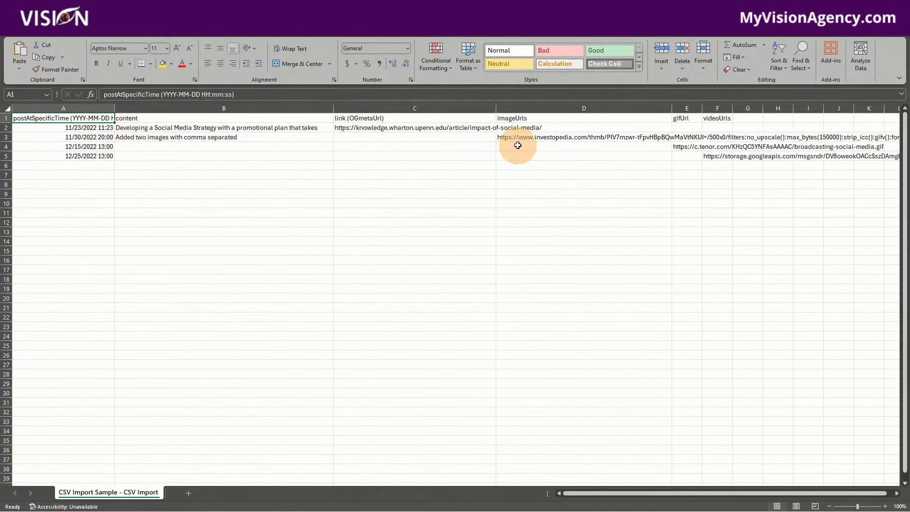
drag(702, 109, 814, 113)
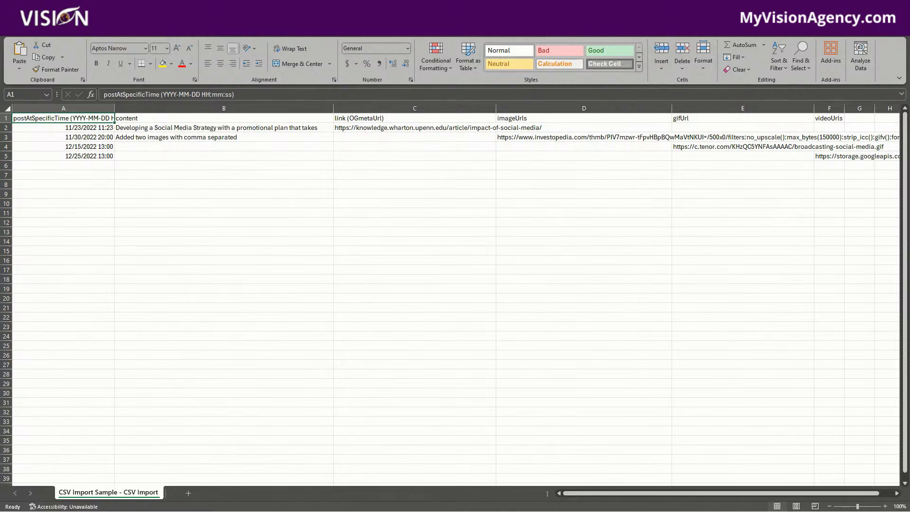
- Close the sample spreadsheet, return to the Social Planner and cancel the CSV upload
click(899, 9)
click(473, 274)
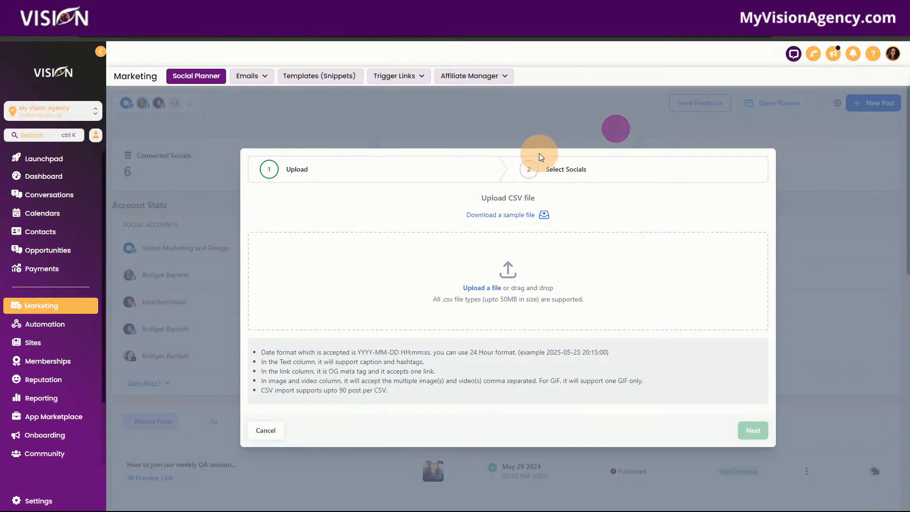
click(262, 430)
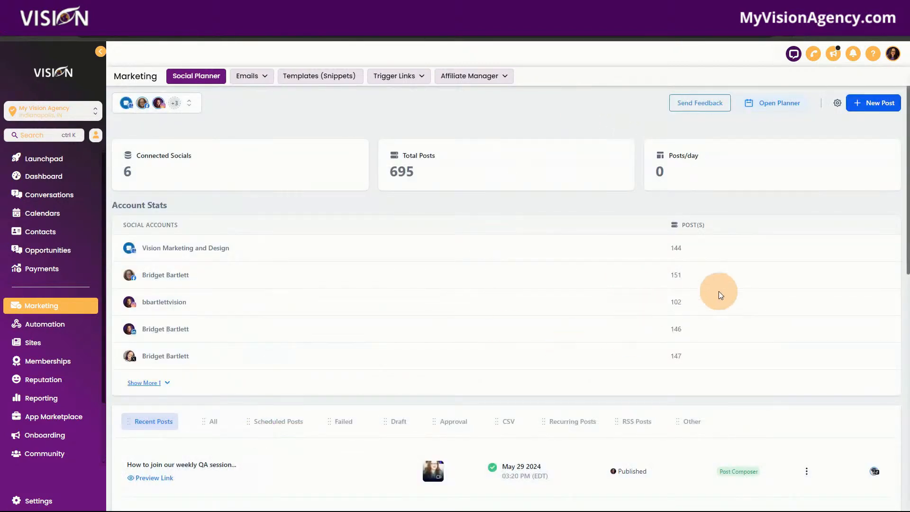
- Open the Social Planner template library and preview the Business Coaching 1080x1080 template set
click(880, 102)
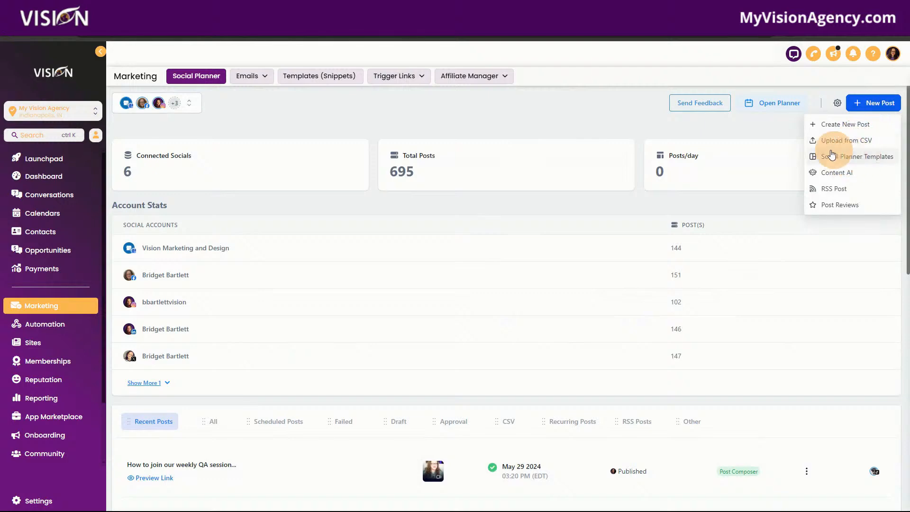
click(849, 157)
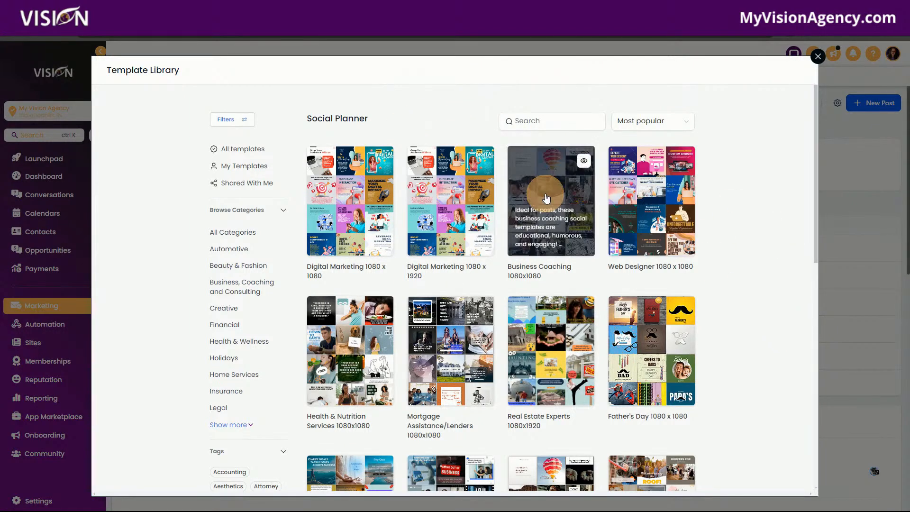
click(585, 159)
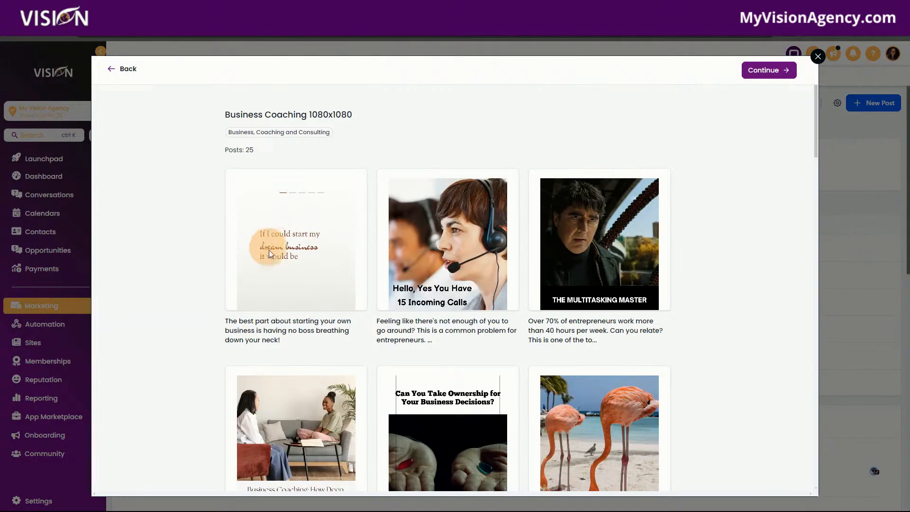
- Browse the posts in the Business Coaching 1080x1080 set and continue to import it into the planner
scroll(743, 312, down, 8)
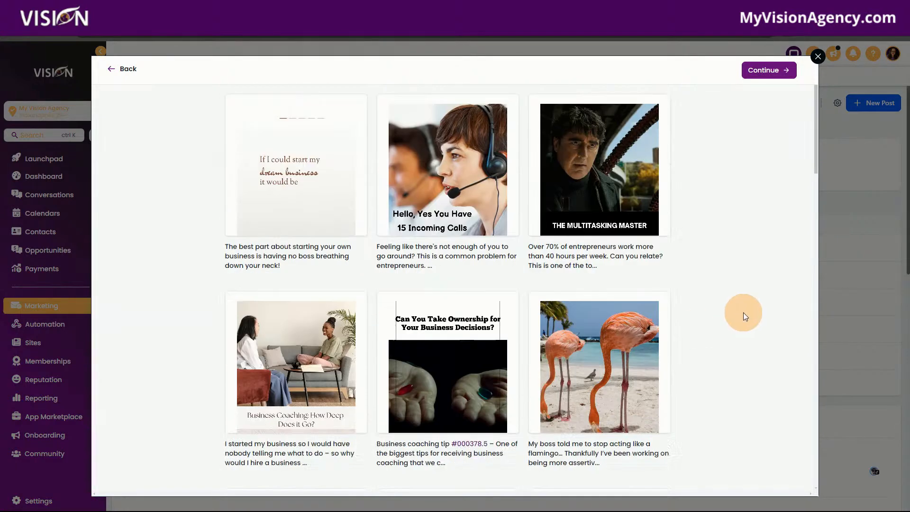
scroll(731, 320, down, 2)
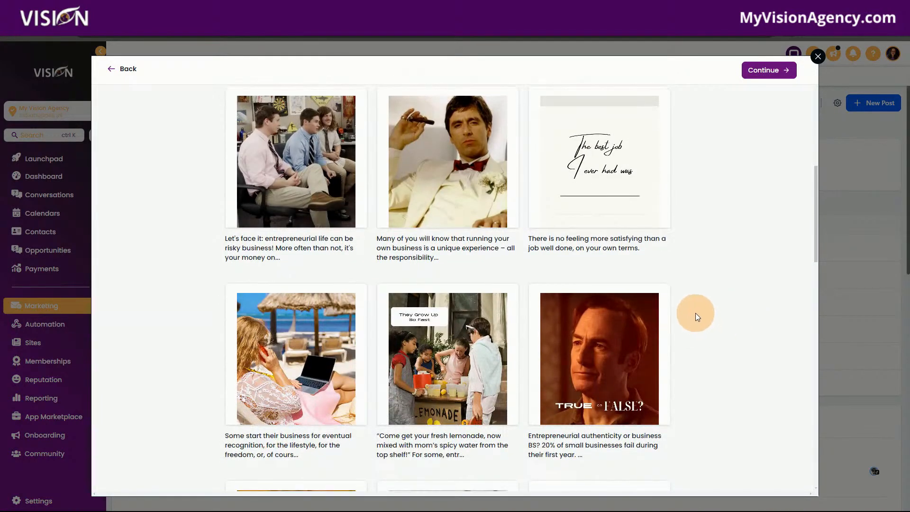
scroll(664, 308, down, 5)
scroll(571, 310, down, 6)
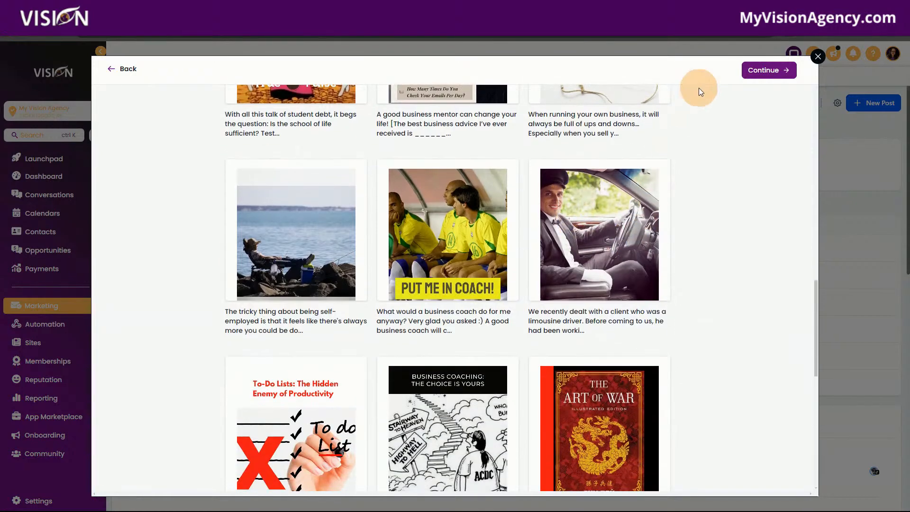
click(759, 70)
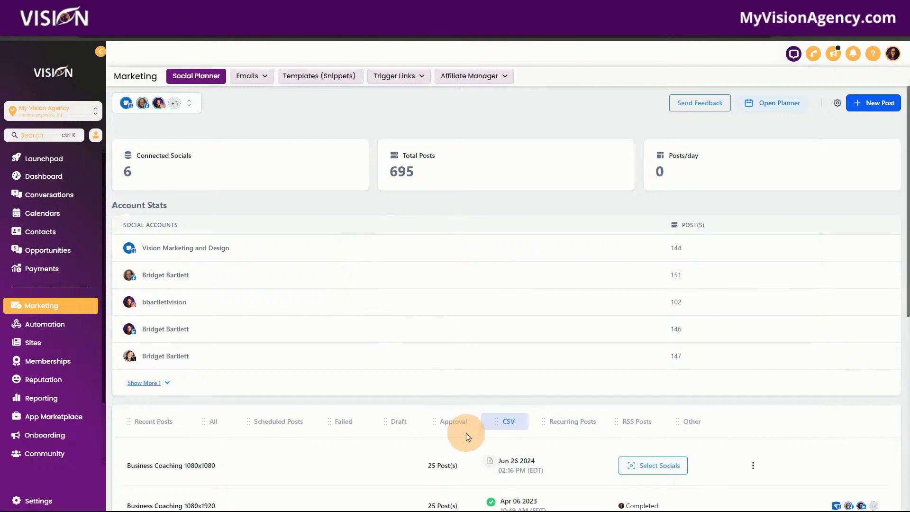
- Review the account, day, posts-per-day and time range scheduling options for the Business Coaching 1080x1080 batch, and close them without scheduling
scroll(465, 433, down, 2)
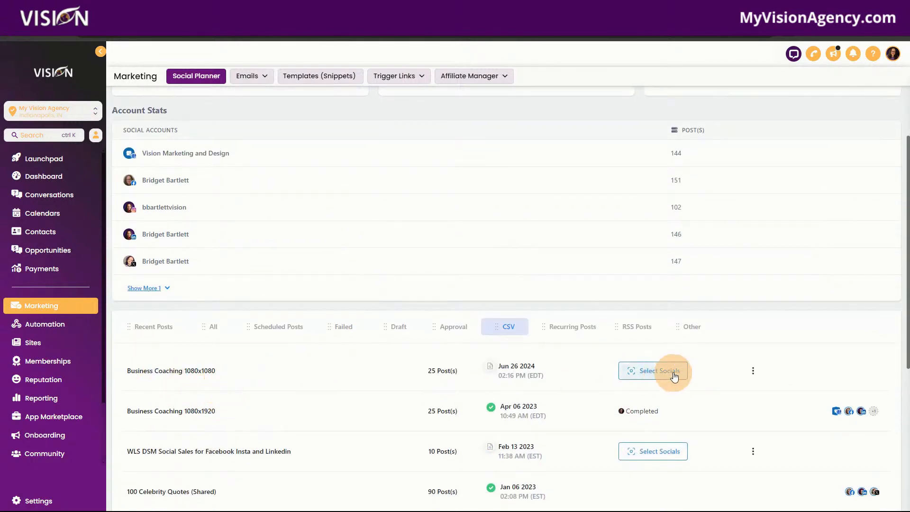
click(659, 370)
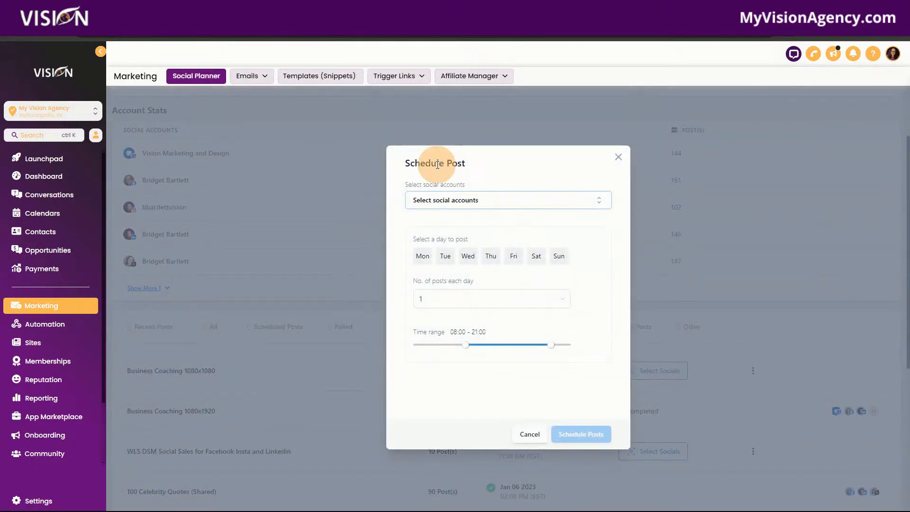
click(458, 198)
click(523, 171)
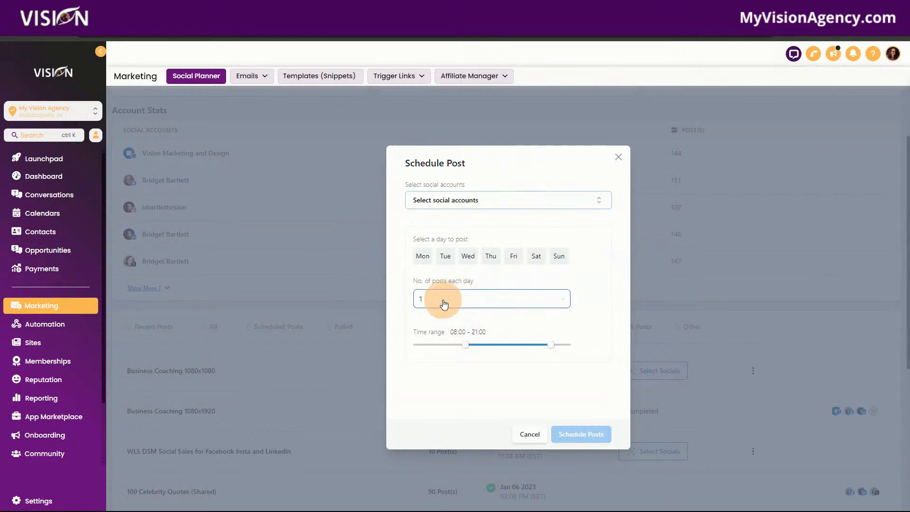
click(616, 158)
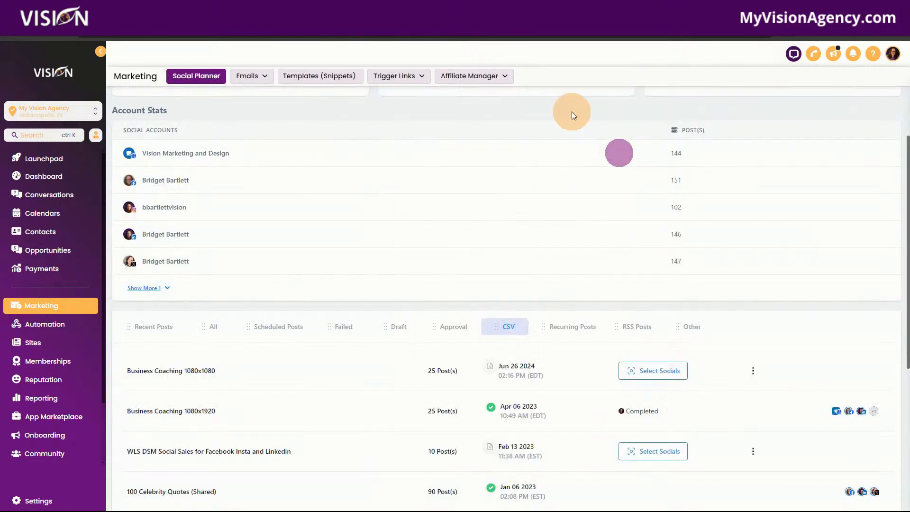
- View the Content AI form for generating a new post, and close it without generating anything
scroll(474, 261, up, 2)
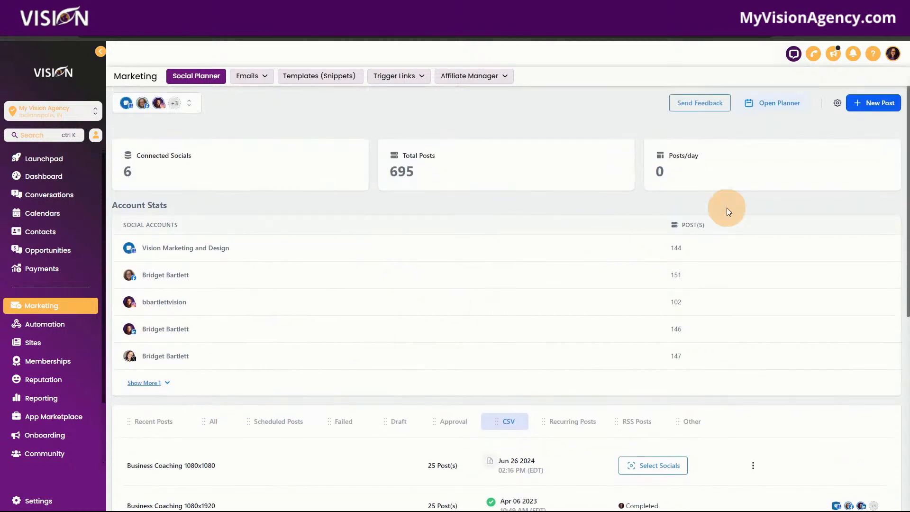
click(886, 110)
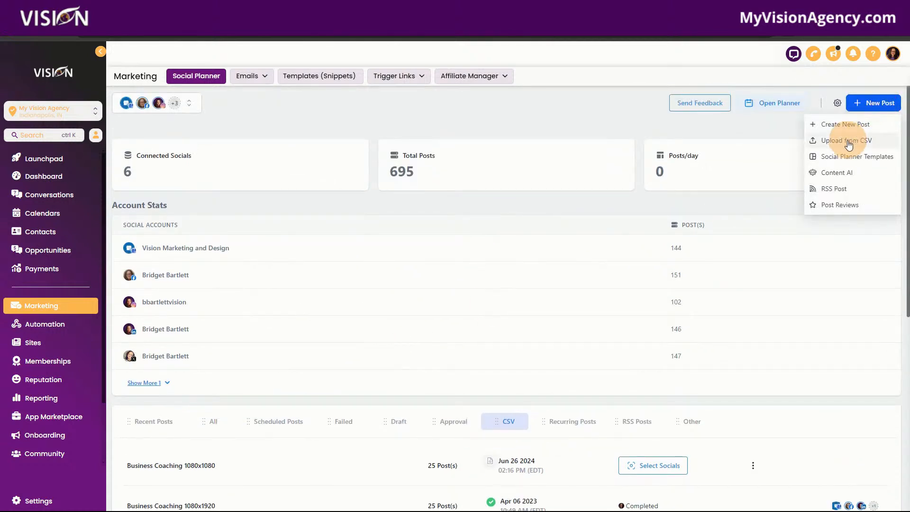
click(832, 173)
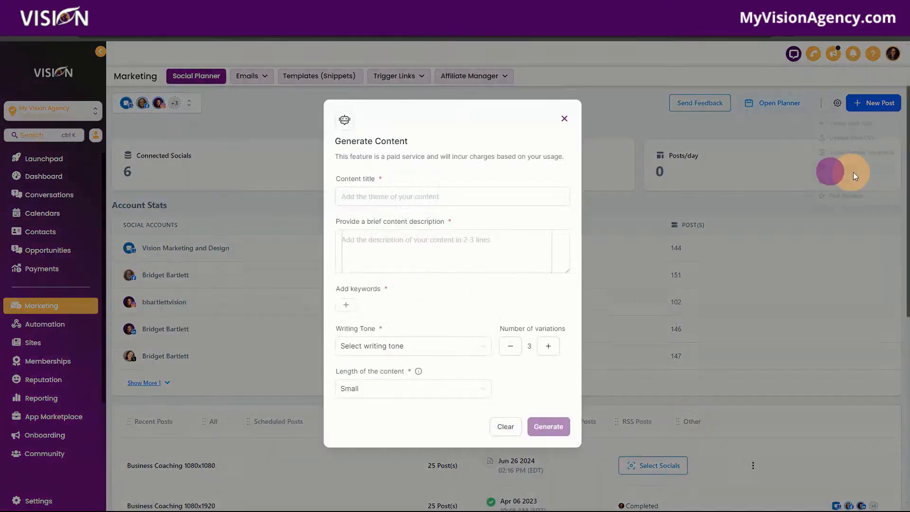
click(564, 119)
- Start a new RSS post and check its empty RSS feed URL field
click(875, 103)
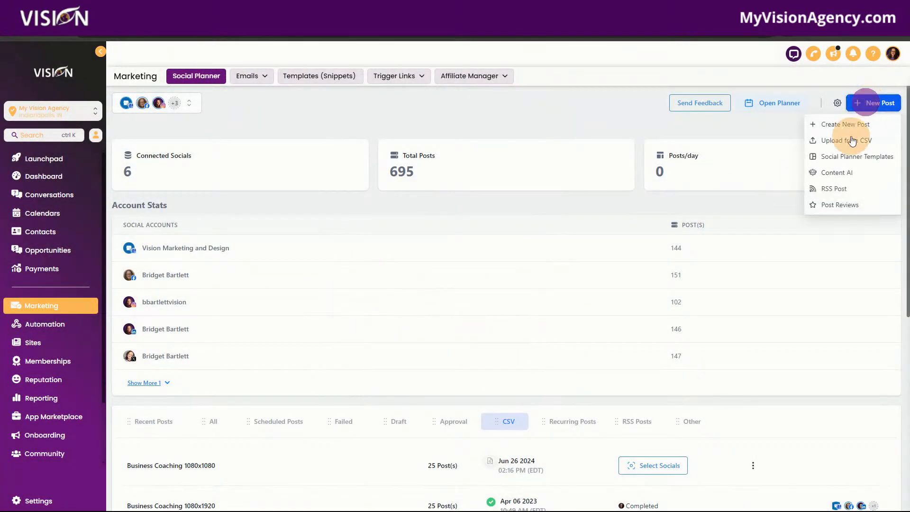
click(836, 190)
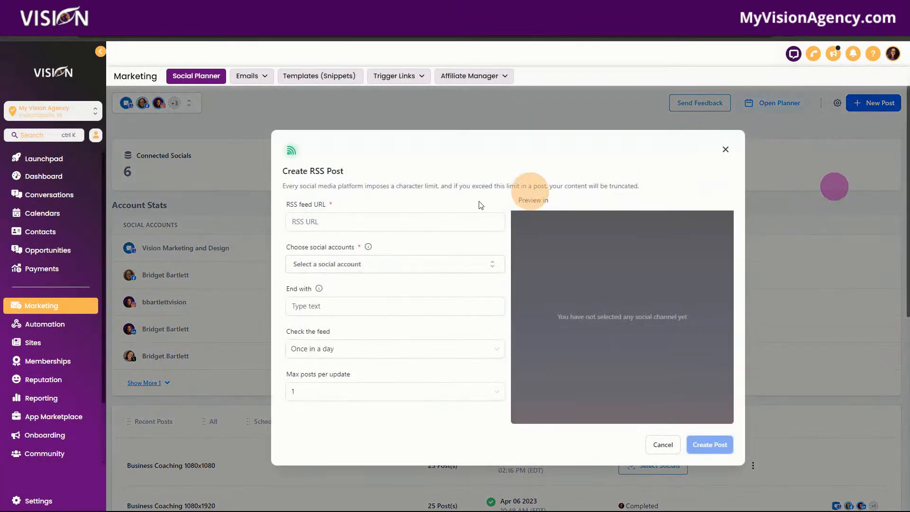
click(330, 224)
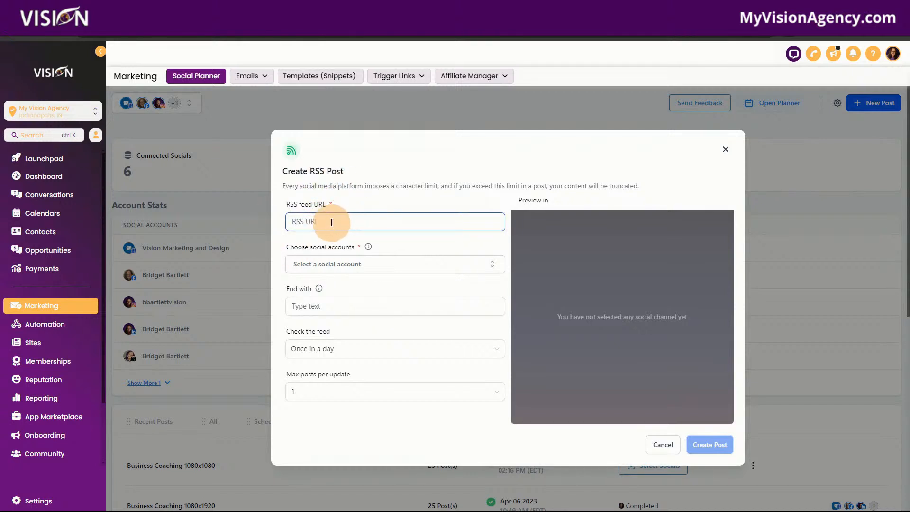
click(351, 192)
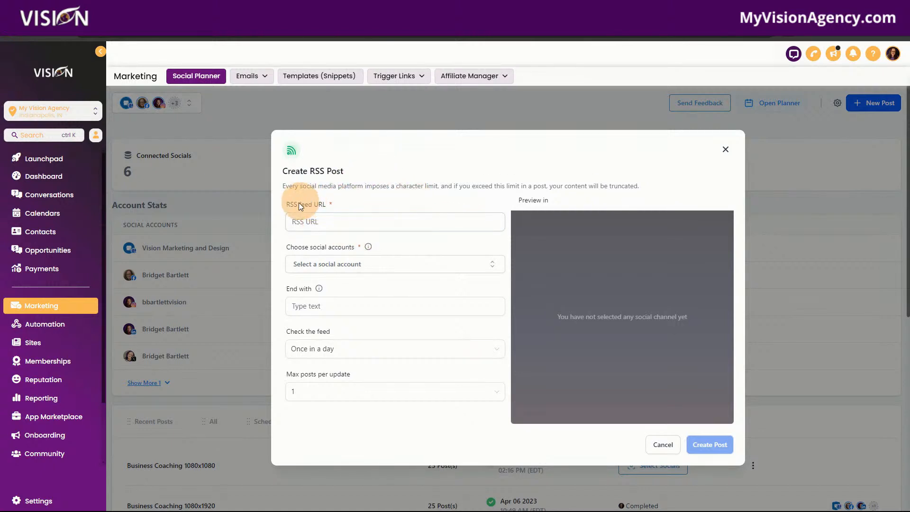
click(310, 213)
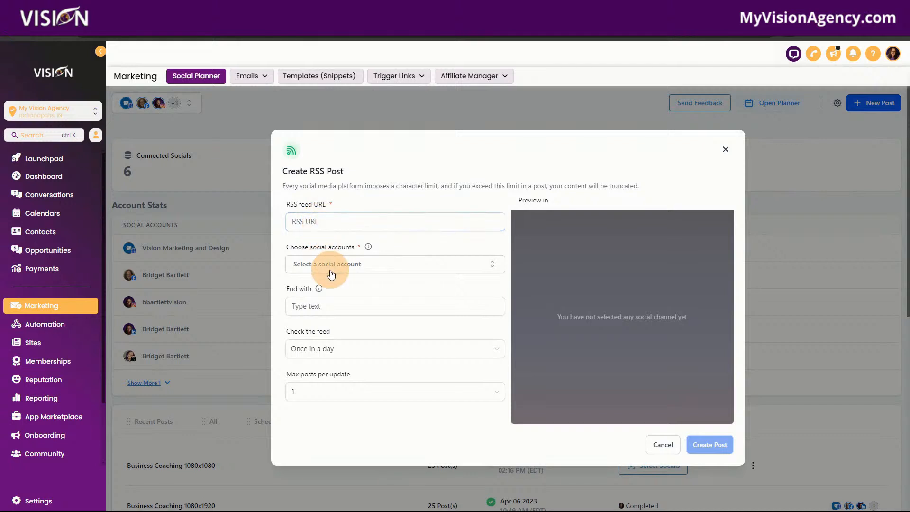
- Select all social accounts for the RSS post and set its ending text to a hashtag of the account owner's name
click(315, 264)
click(302, 377)
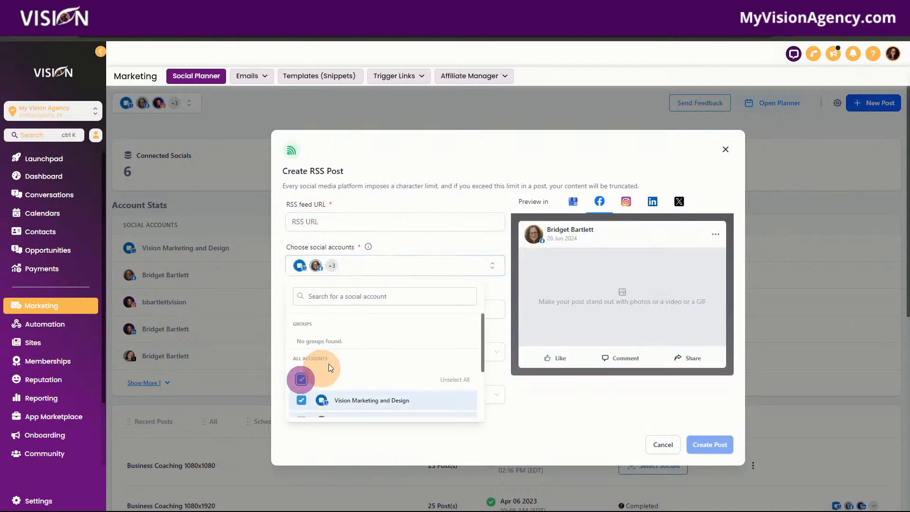
click(383, 206)
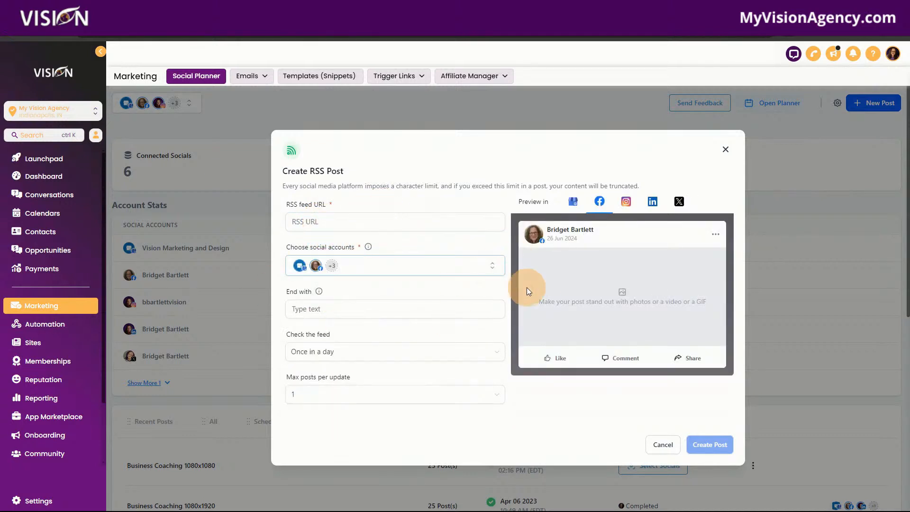
click(319, 312)
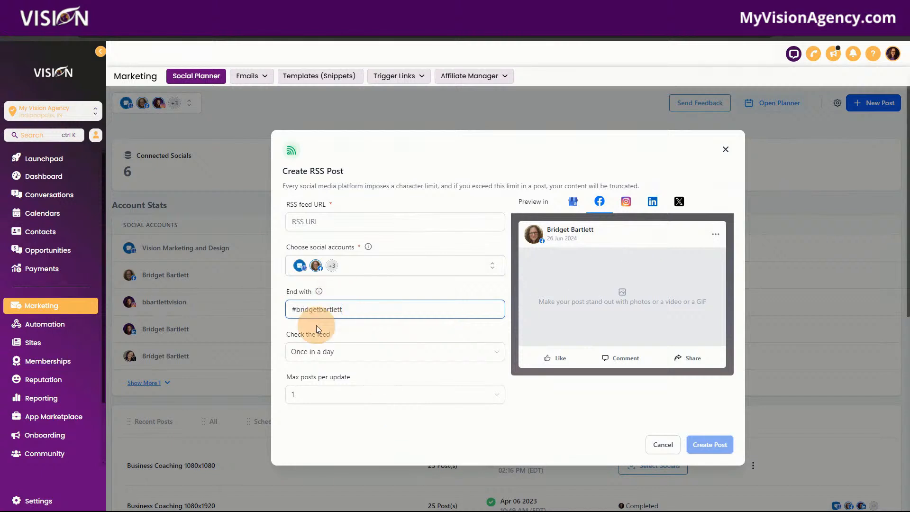
- Set the RSS post to check the feed every 5 minutes with a maximum of 1 post per update
click(341, 359)
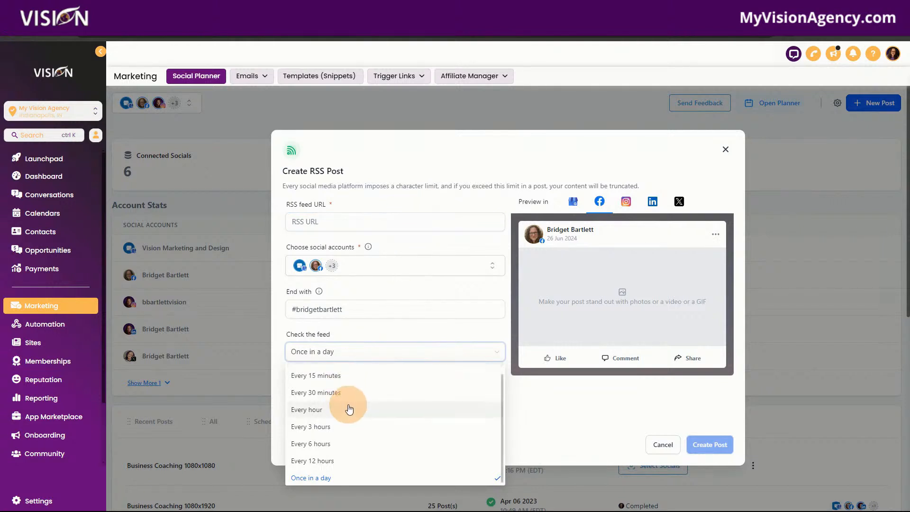
scroll(346, 409, down, 1)
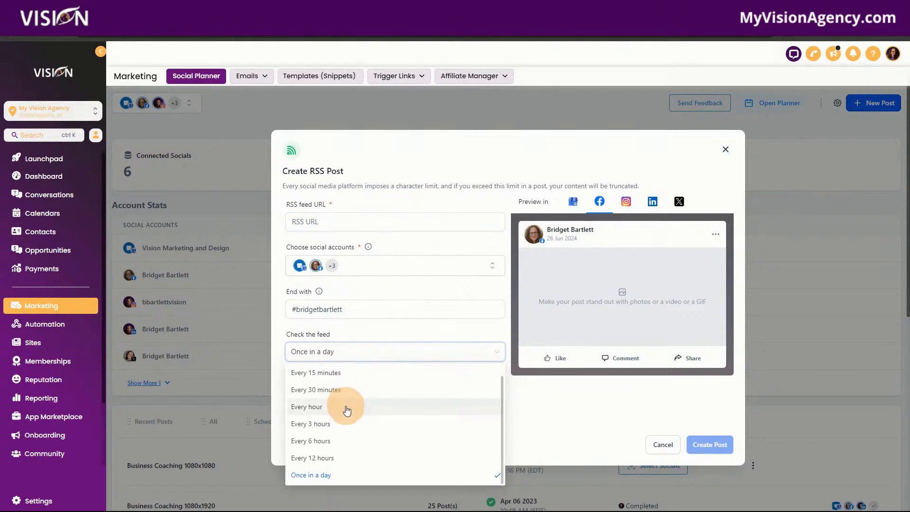
scroll(378, 376, up, 1)
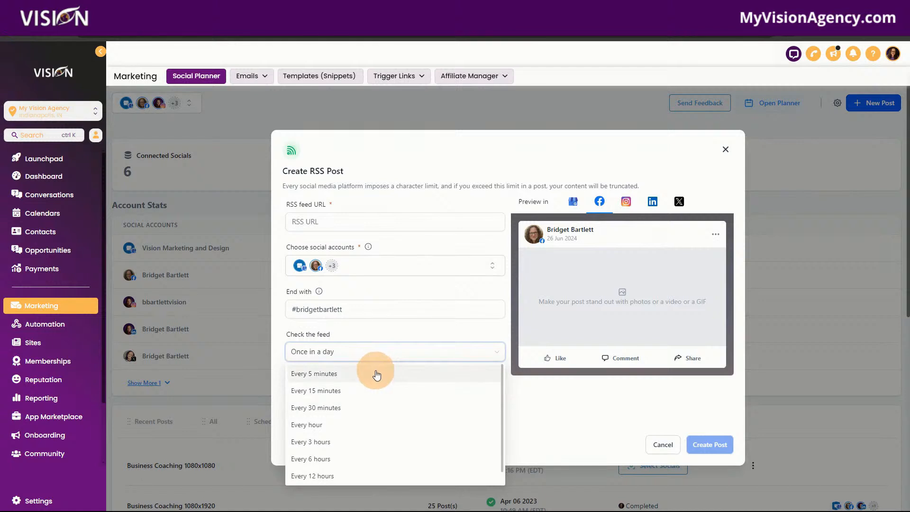
click(377, 374)
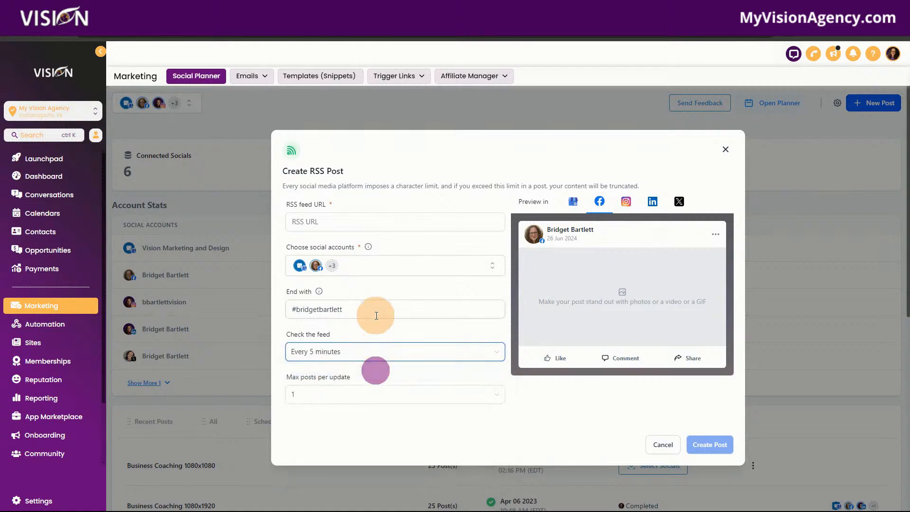
click(320, 397)
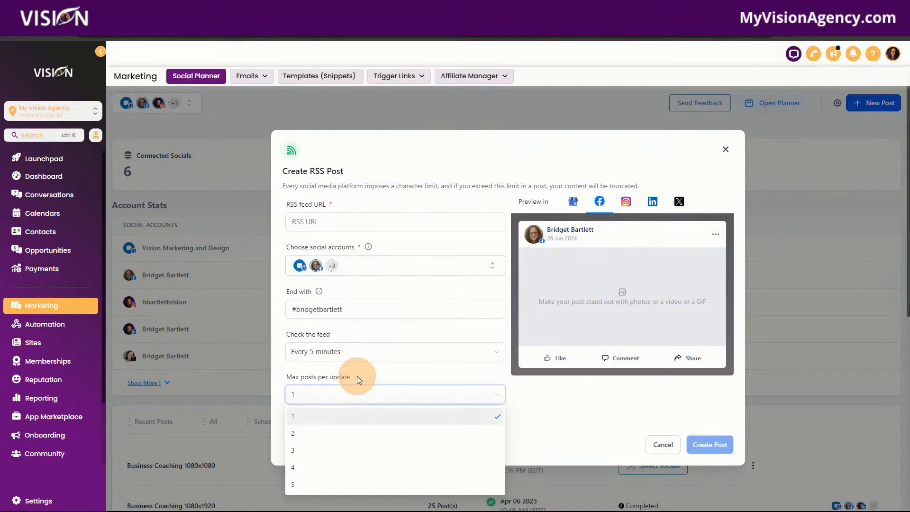
click(322, 417)
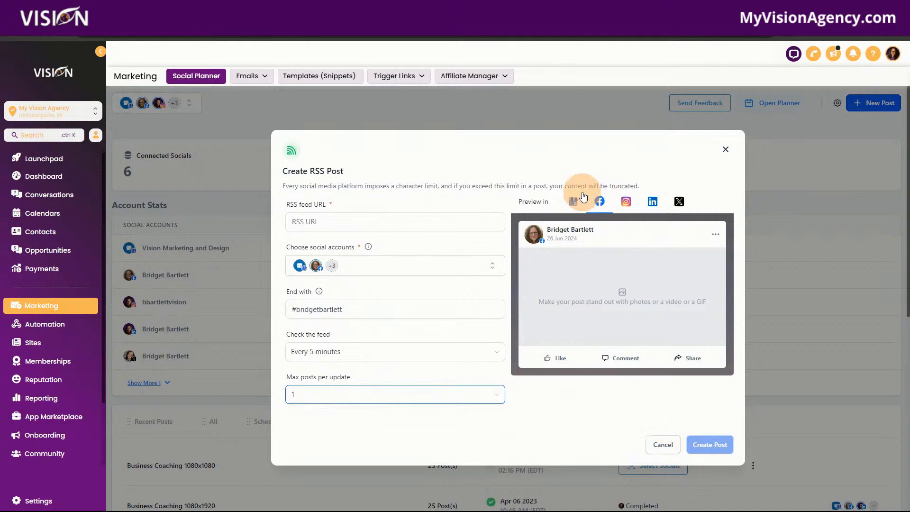
- Preview the RSS post for Instagram, LinkedIn, X and the Google business account
click(626, 201)
click(654, 201)
click(680, 201)
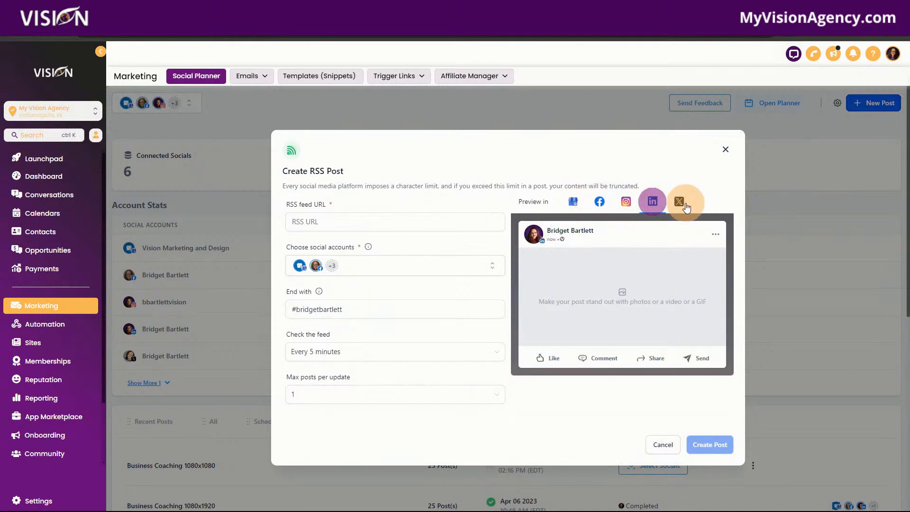
click(574, 201)
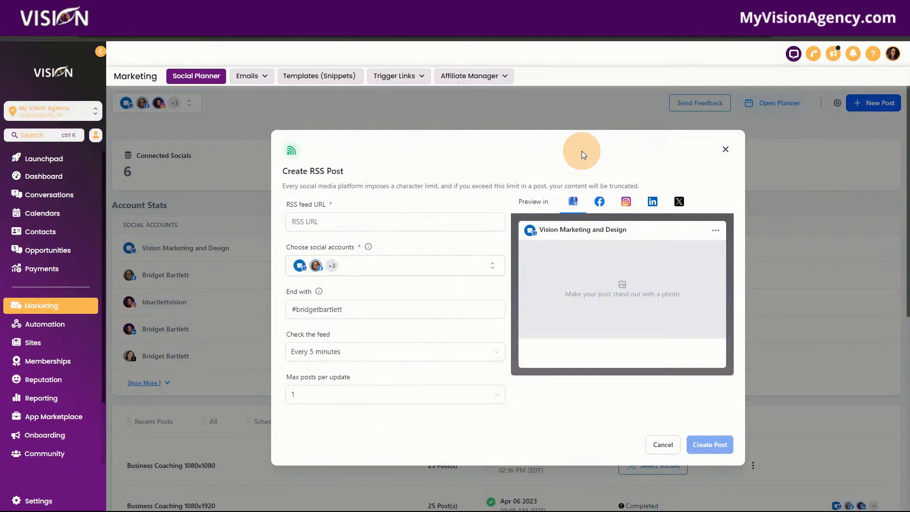
- Check the RSS feed URL field once more and close the RSS post form without creating a post
click(354, 220)
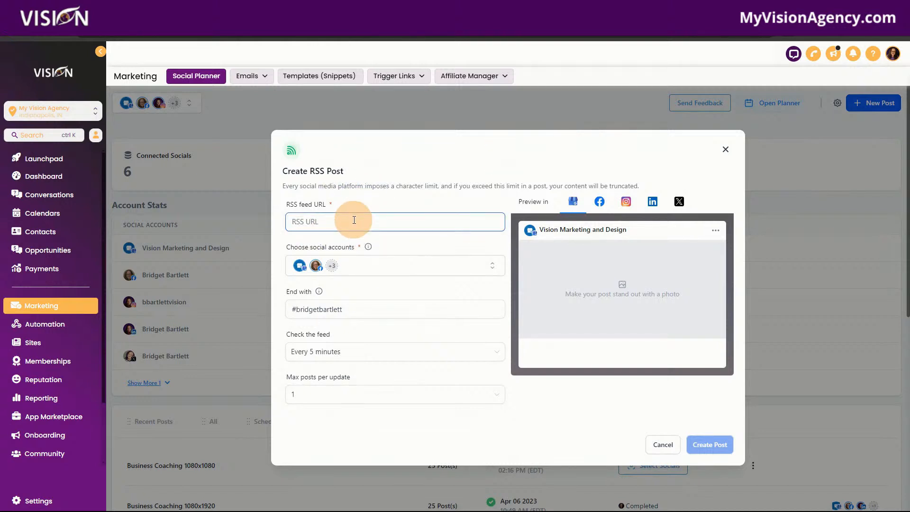
click(497, 174)
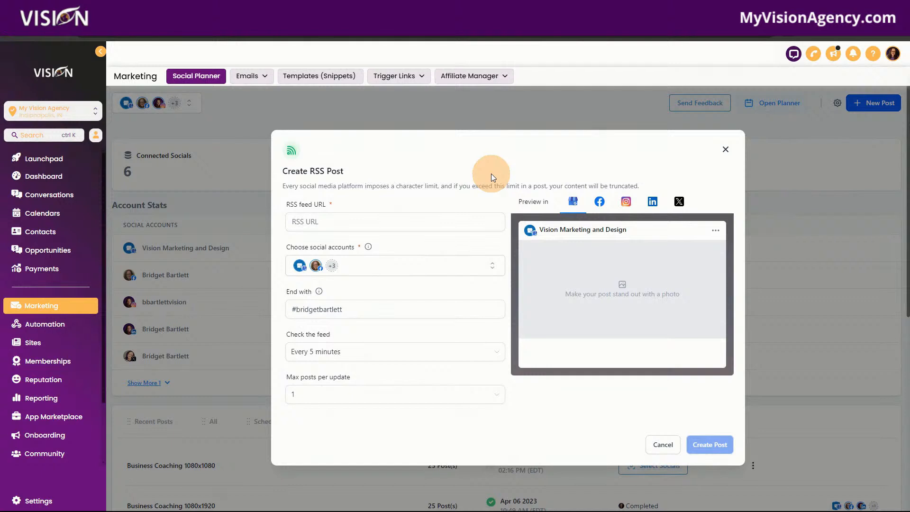
click(323, 220)
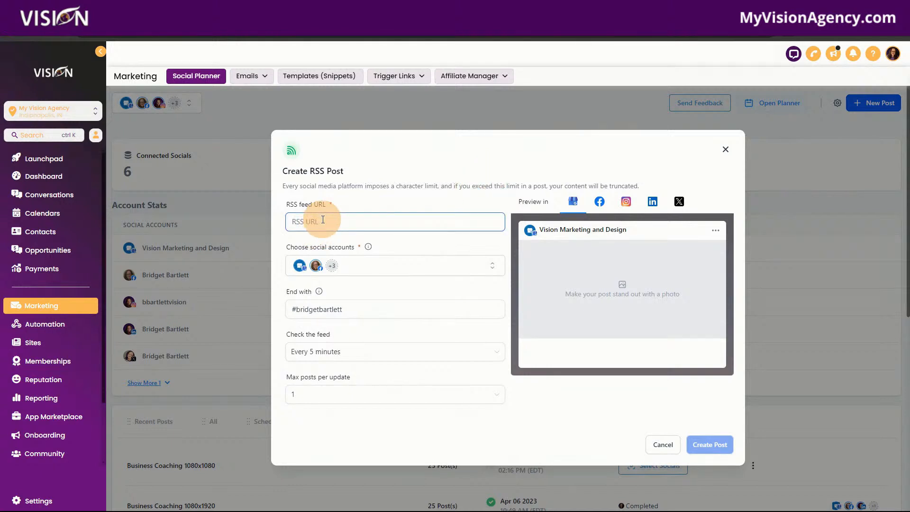
click(315, 198)
click(725, 151)
- Start a new Post Reviews post and select Google and Facebook as the review sources
click(891, 103)
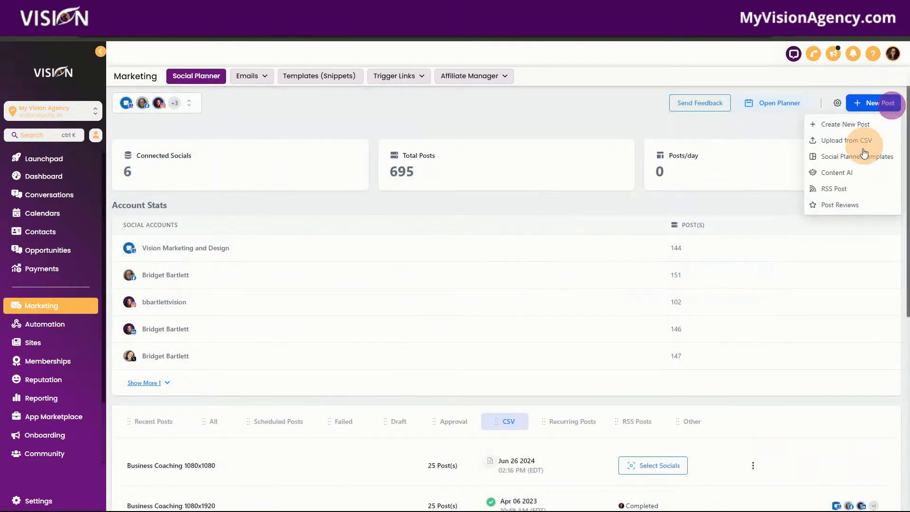
click(837, 212)
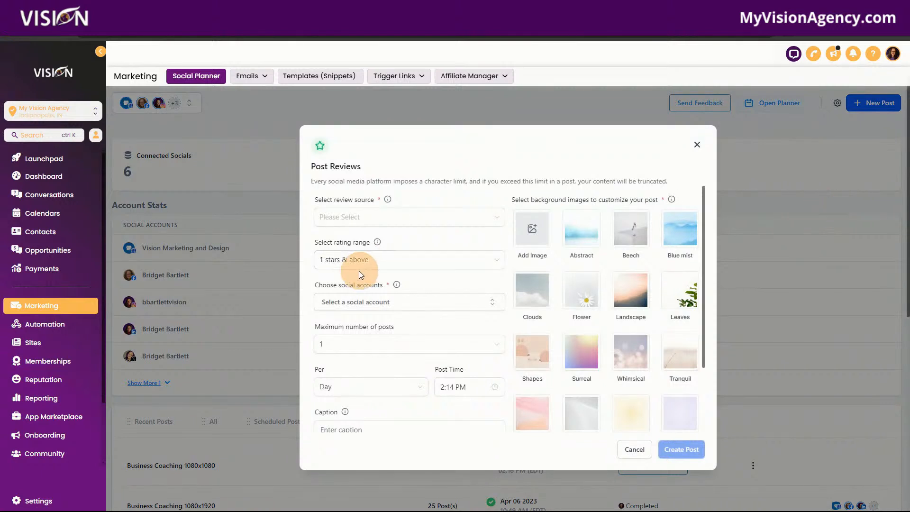
click(343, 222)
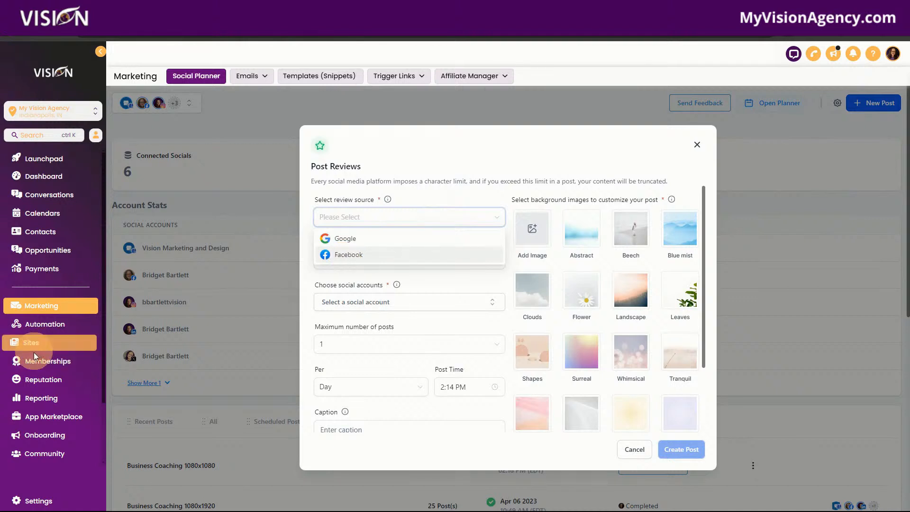
click(340, 238)
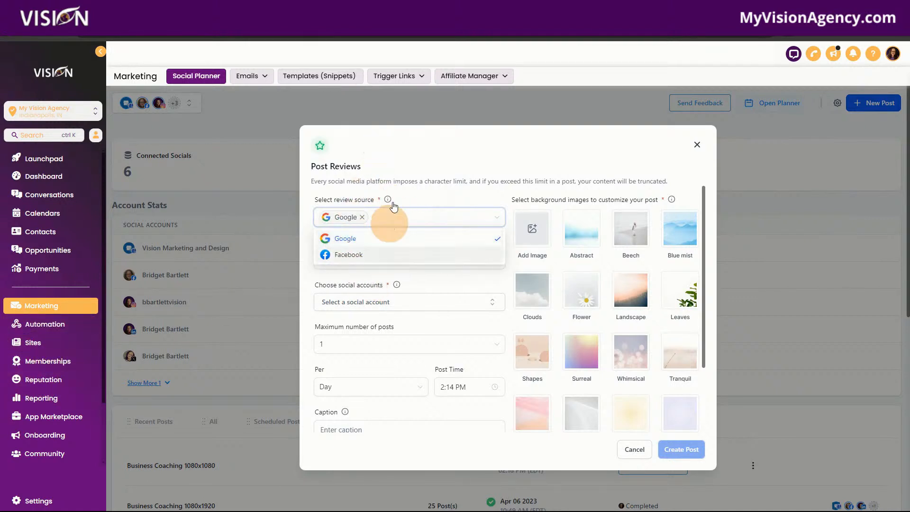
click(400, 159)
click(345, 262)
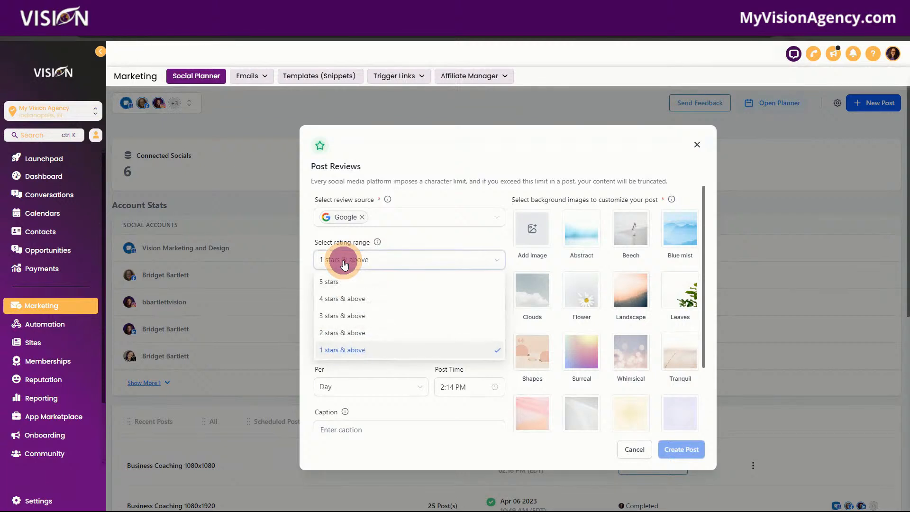
click(385, 218)
click(368, 255)
click(434, 171)
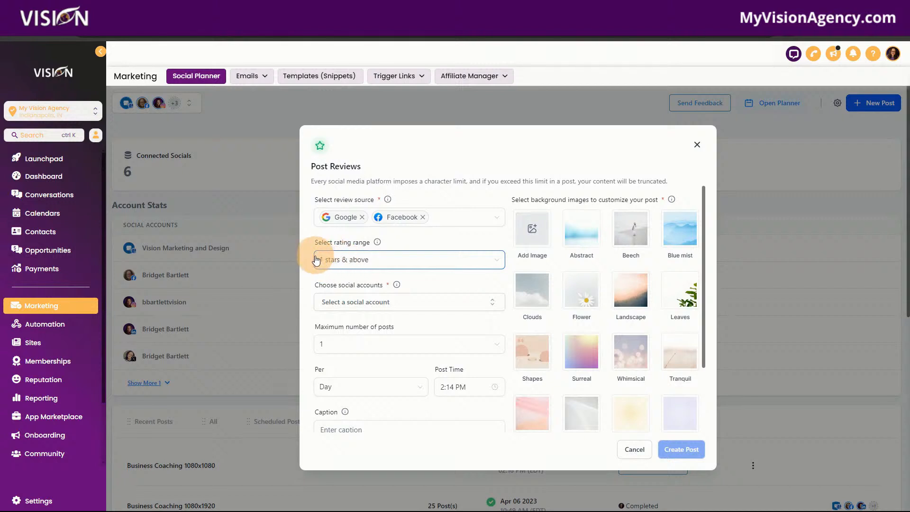
- Set the rating range of the review post to 5 stars and look over the other star options
click(358, 259)
click(367, 279)
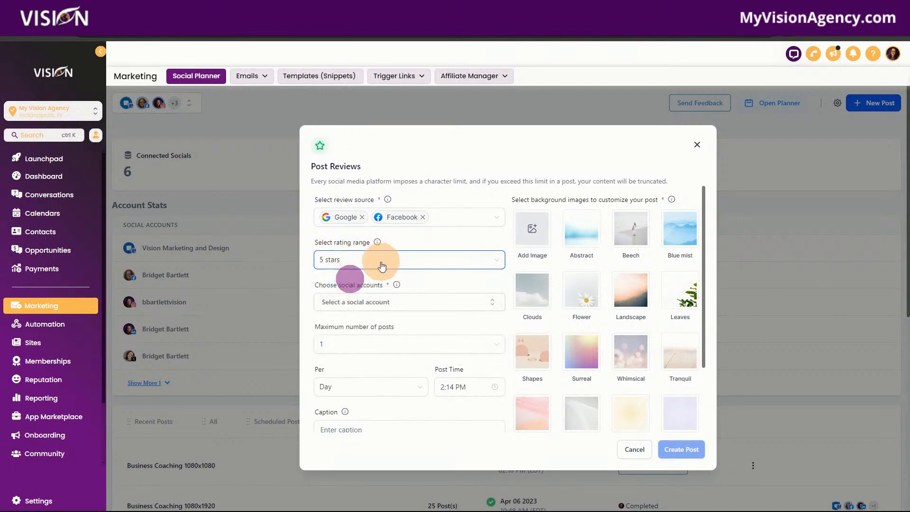
click(373, 260)
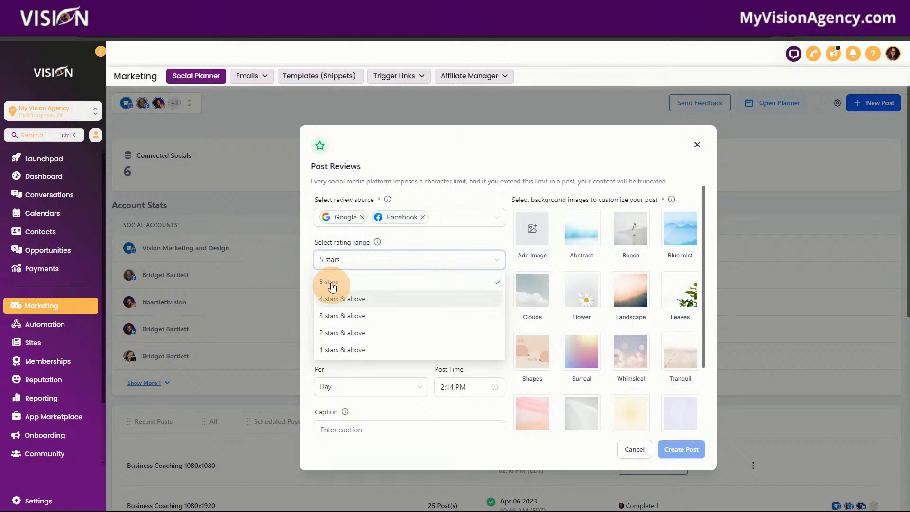
click(411, 237)
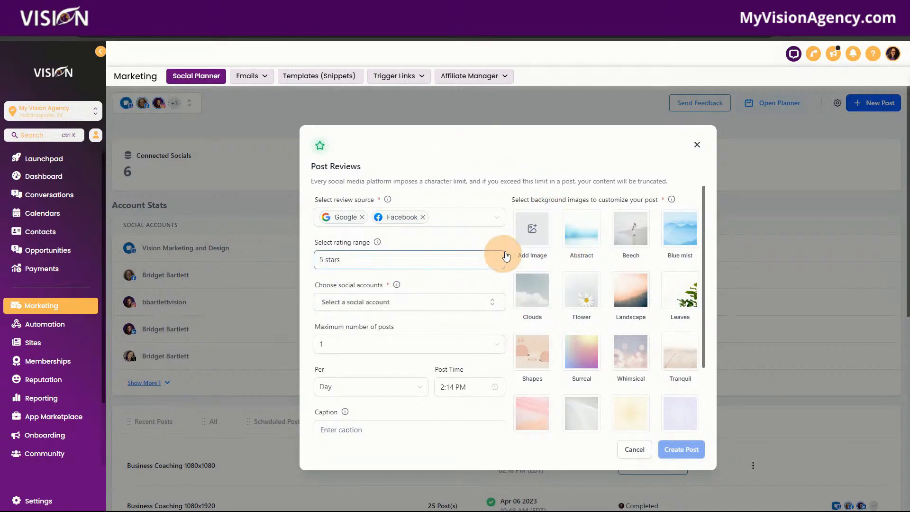
click(356, 307)
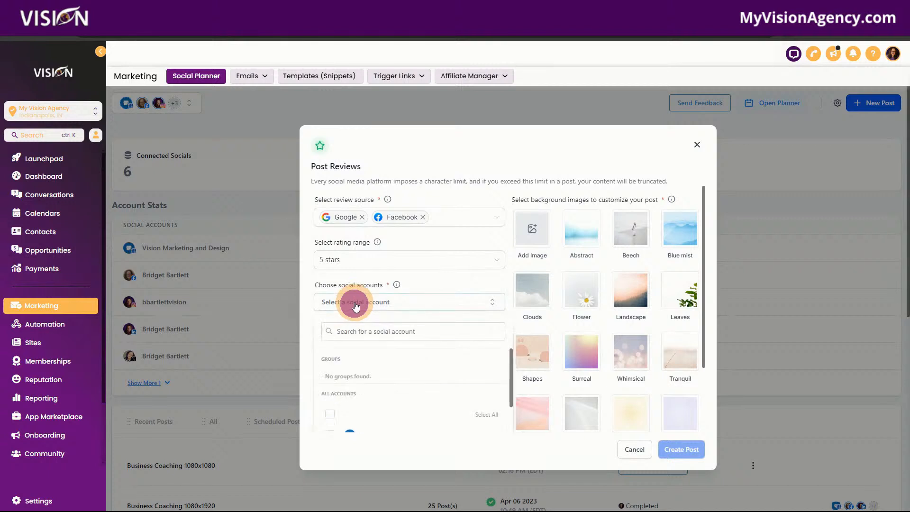
click(344, 256)
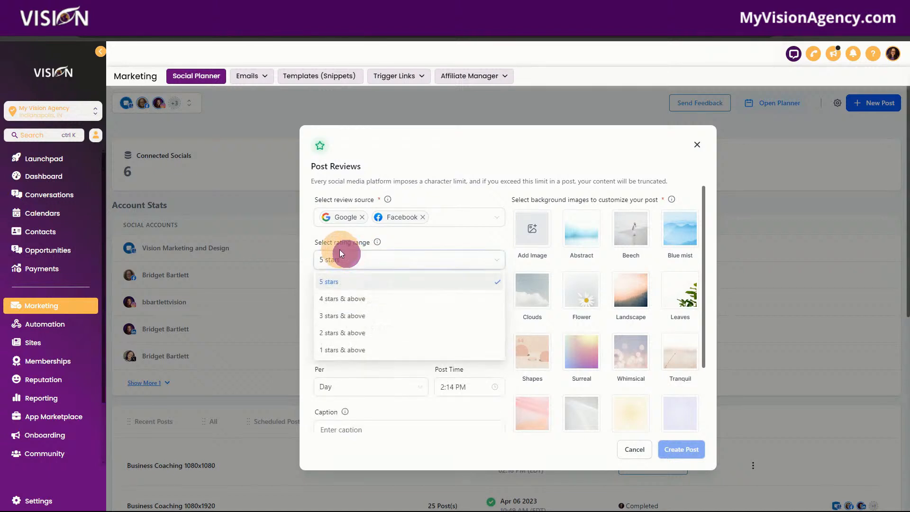
click(382, 240)
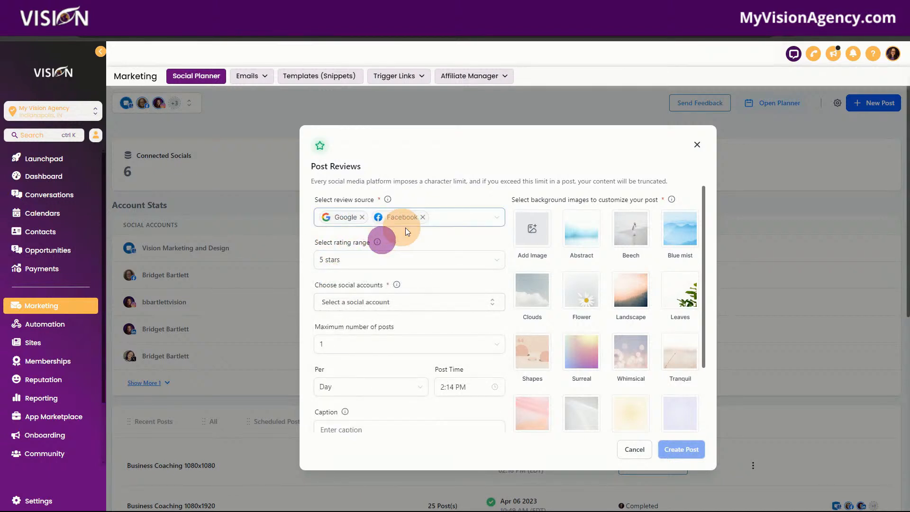
- Choose the account owner's Facebook account as the social account for the review post
click(354, 306)
scroll(403, 351, down, 3)
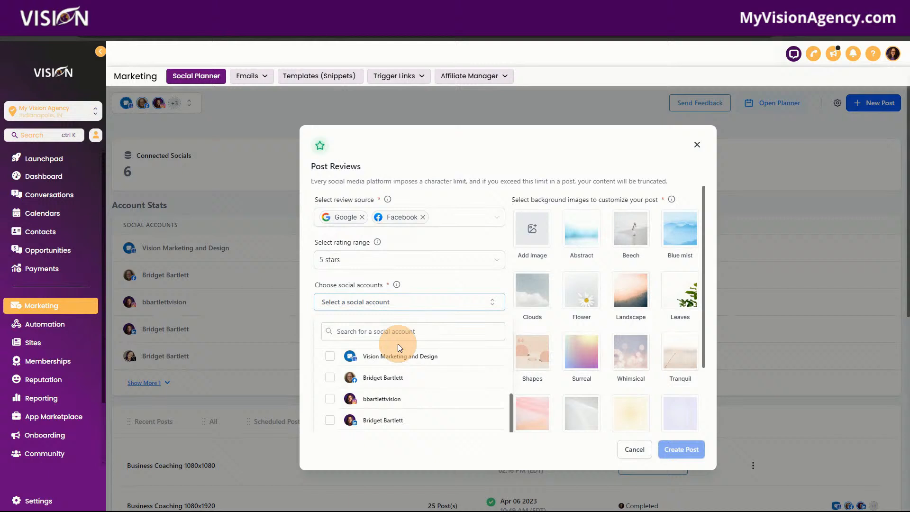
click(329, 375)
click(428, 284)
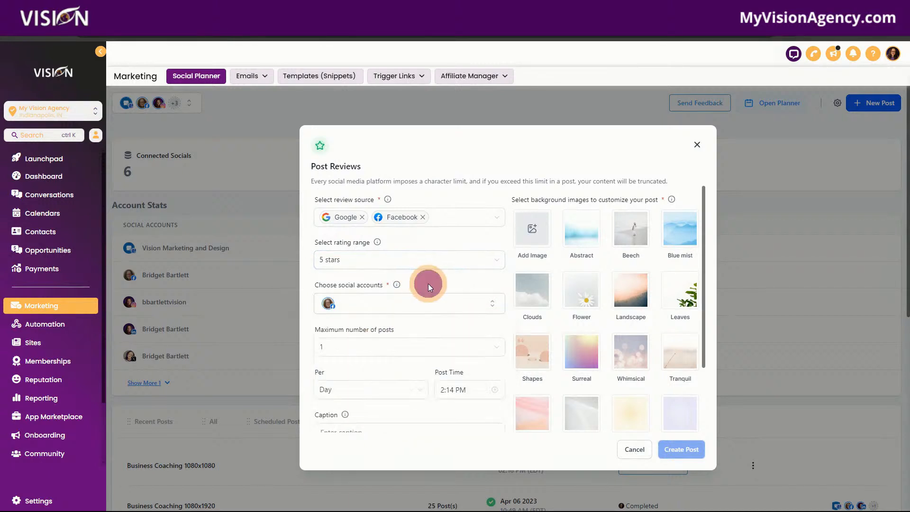
- Set the maximum number of review posts to 1 and view the Day, Week and Month period options, keeping Day
scroll(386, 368, down, 2)
click(343, 261)
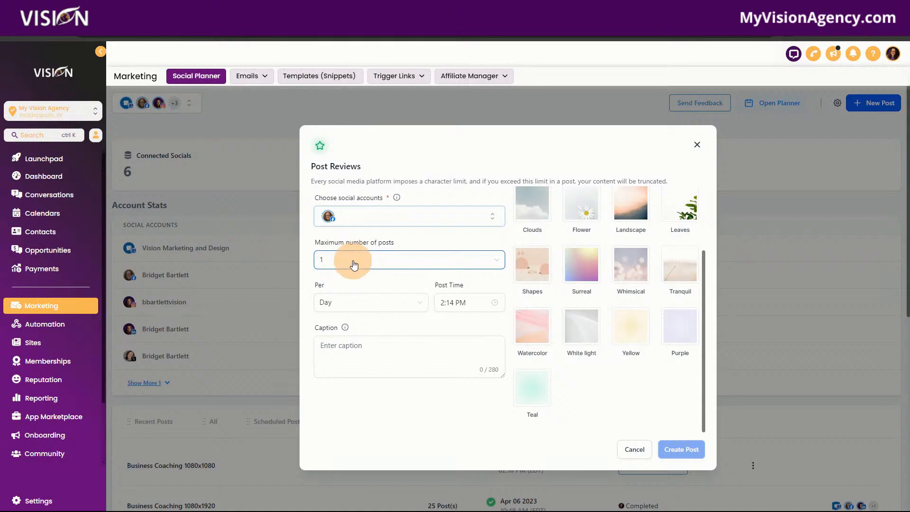
click(333, 260)
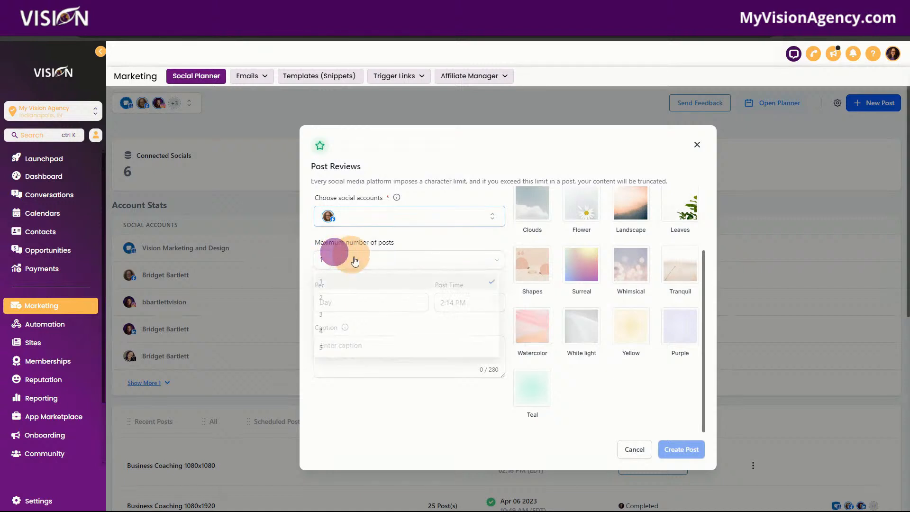
click(342, 281)
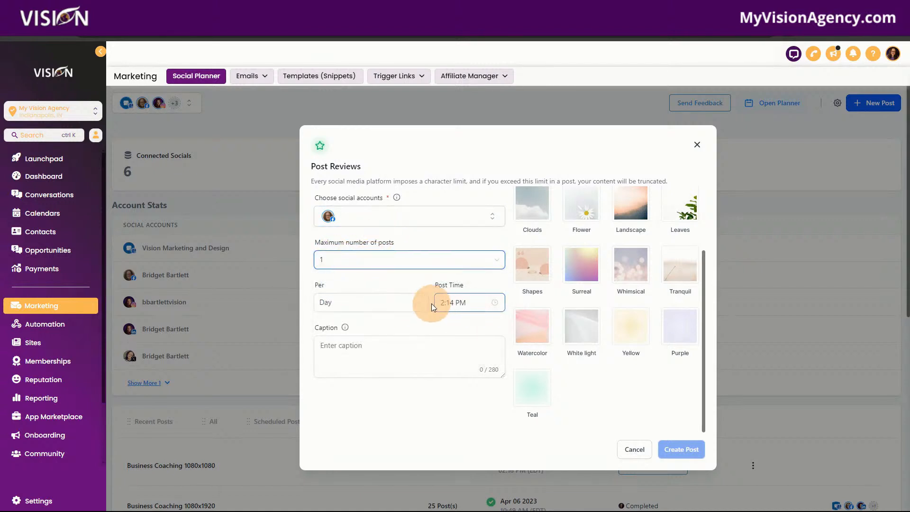
click(341, 302)
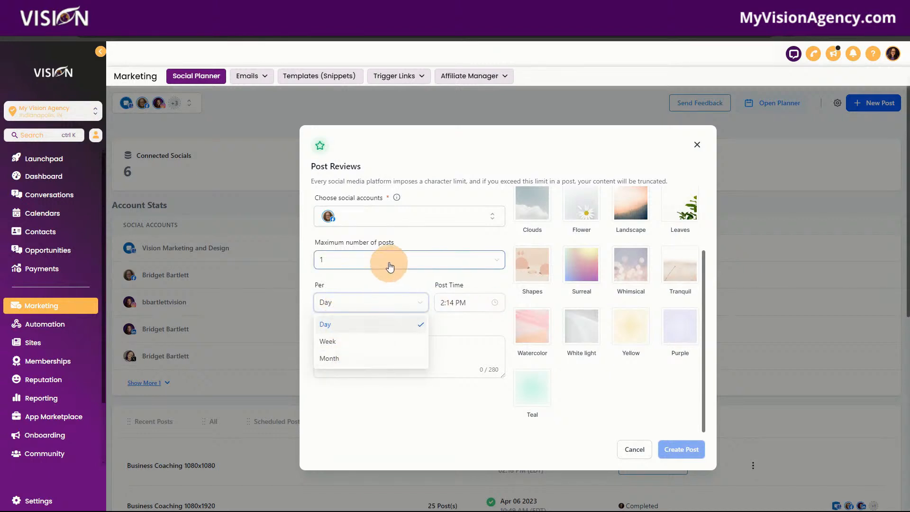
click(485, 278)
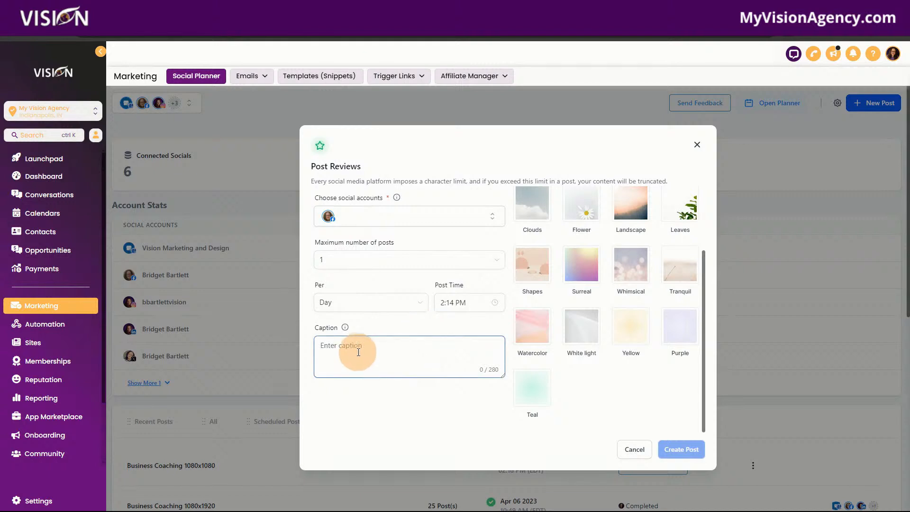
- Review the caption field and background images of the Post Reviews form, and close it without creating a post
click(363, 350)
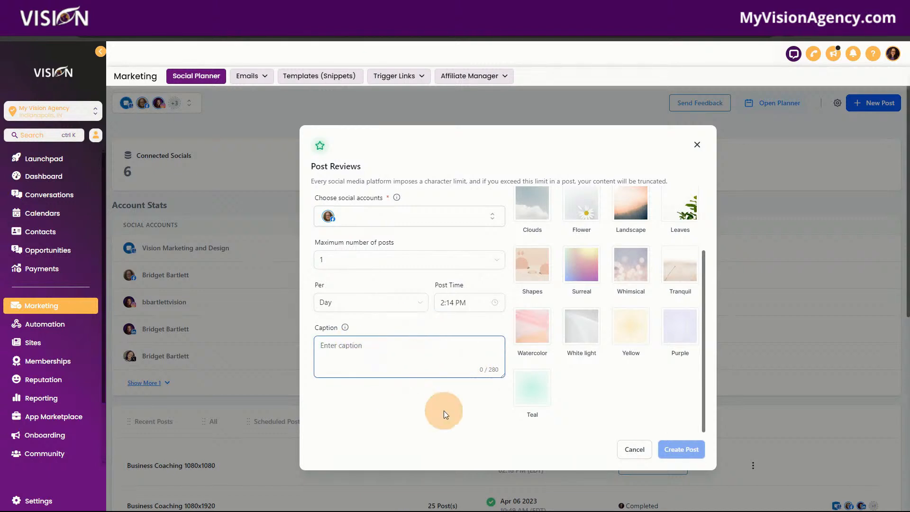
scroll(612, 389, up, 3)
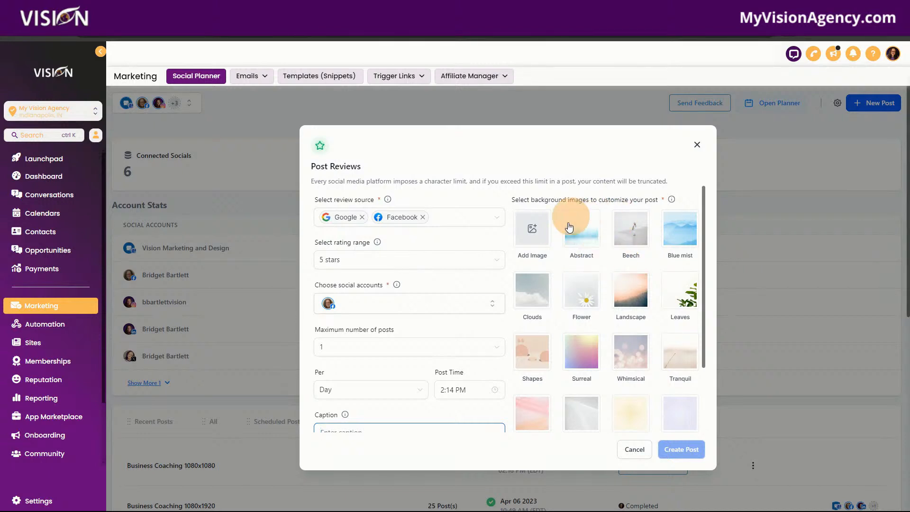
scroll(605, 358, down, 2)
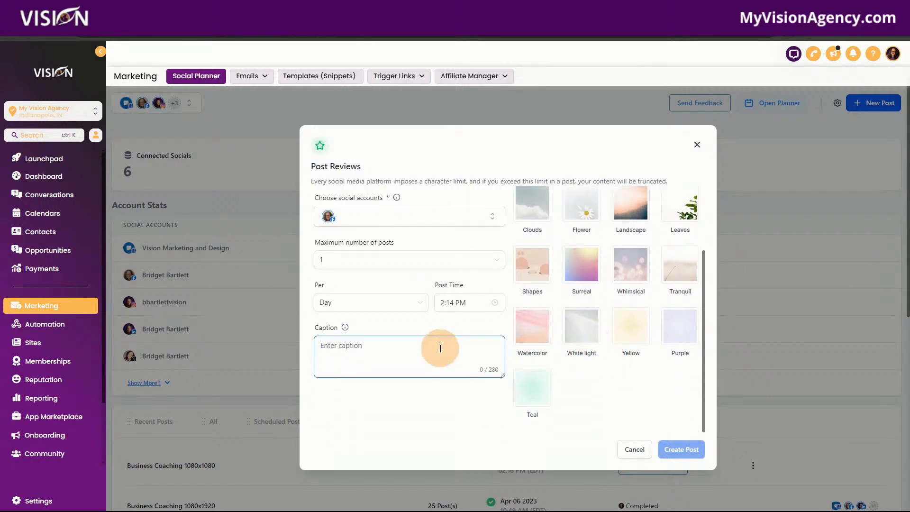
click(697, 146)
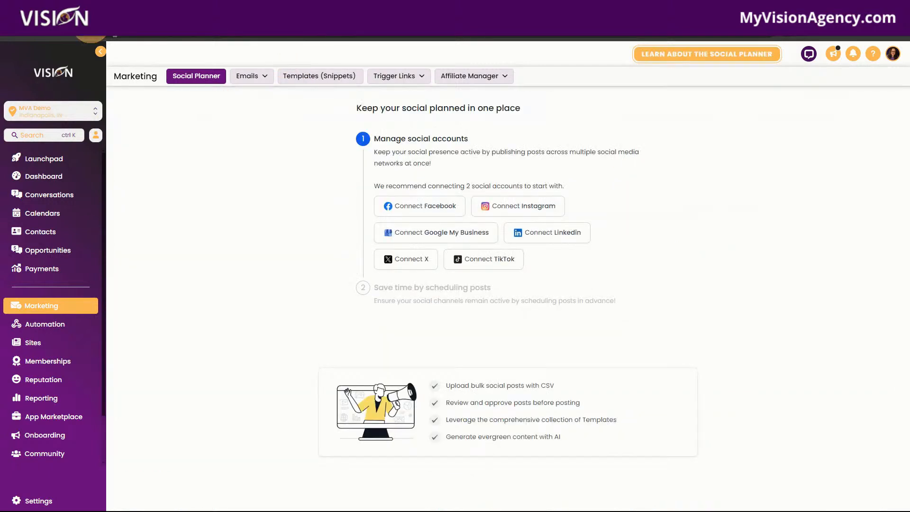
- Open the email templates and look at the form for creating a template folder, closing it without creating one
click(241, 76)
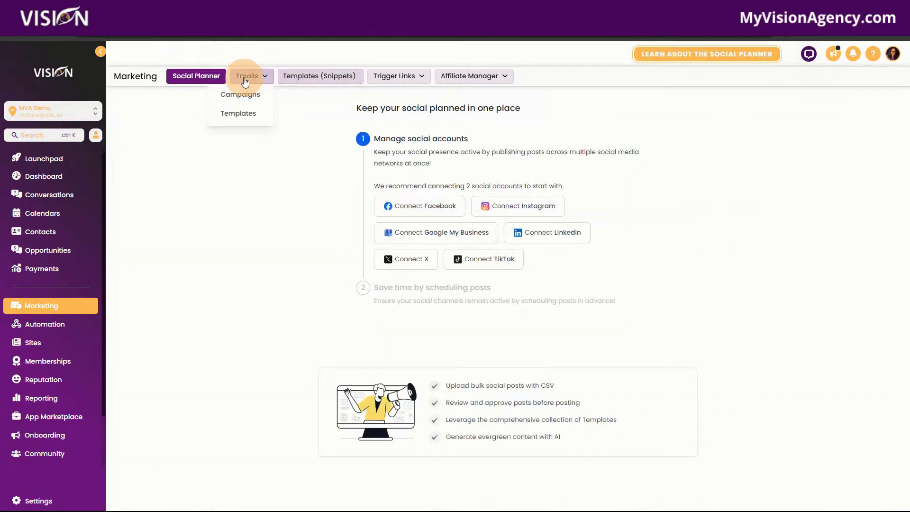
click(252, 114)
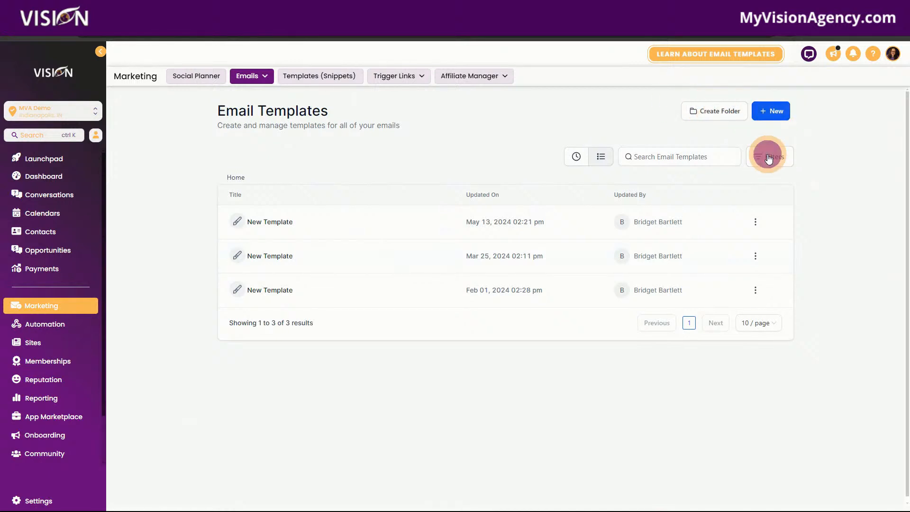
click(768, 157)
click(706, 112)
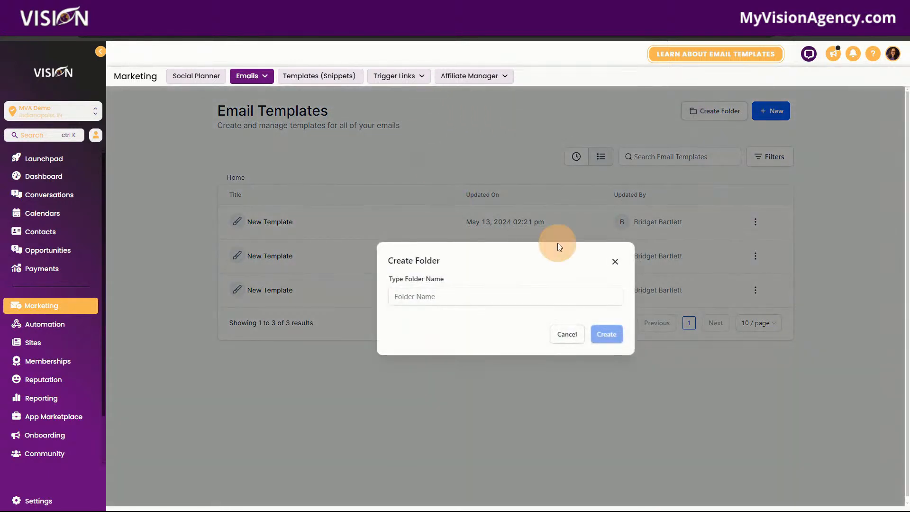
click(615, 261)
- Browse the email marketing templates in the Template Library, preview the Pulse Marketing template, and close the library without using one
click(773, 112)
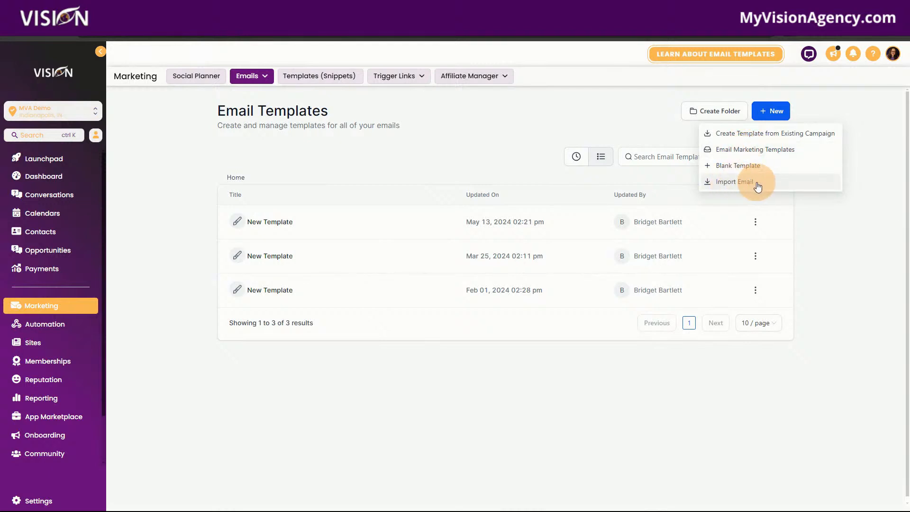
click(748, 148)
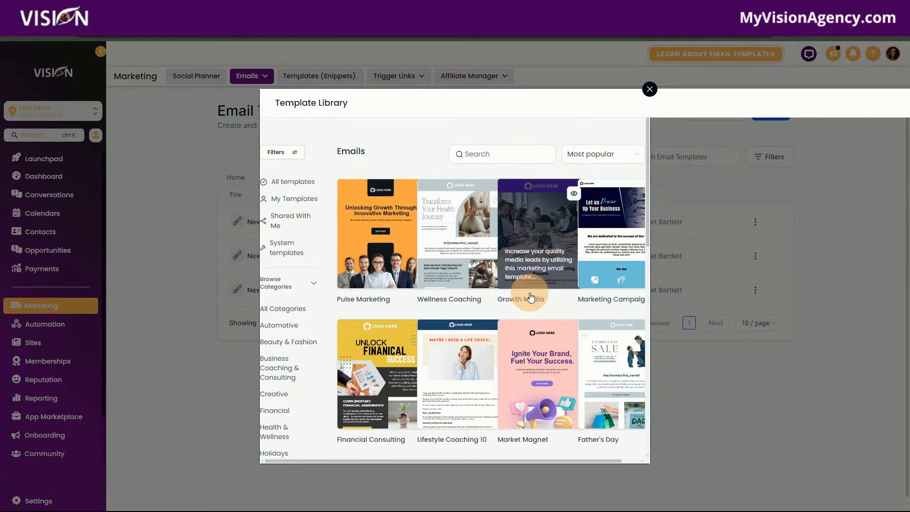
scroll(522, 321, down, 5)
scroll(517, 322, down, 5)
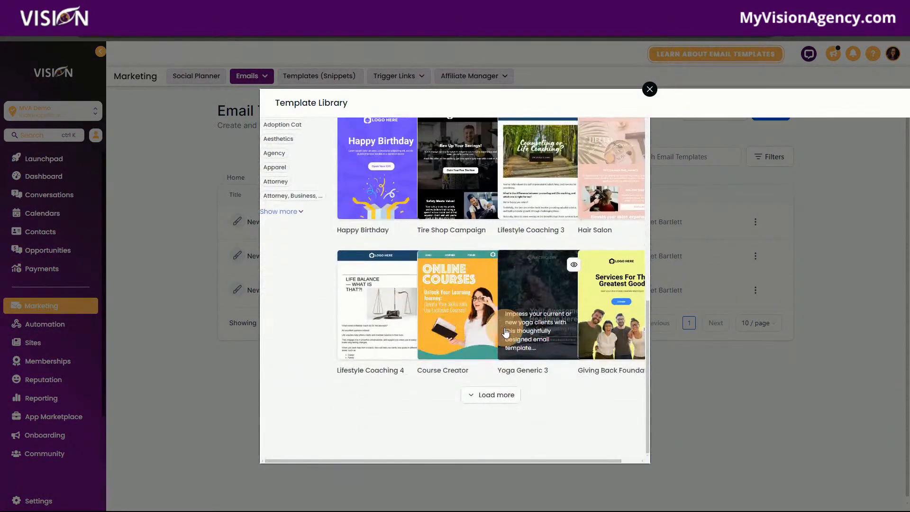
scroll(506, 332, up, 10)
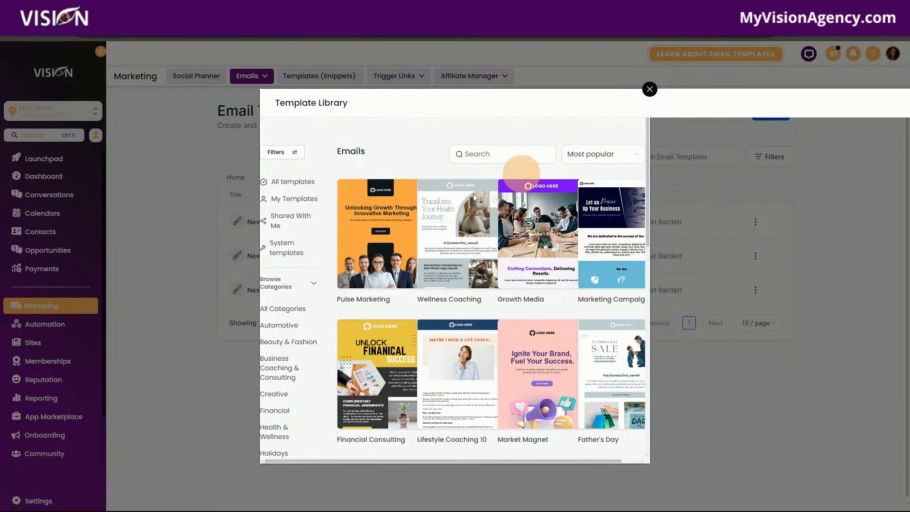
click(372, 213)
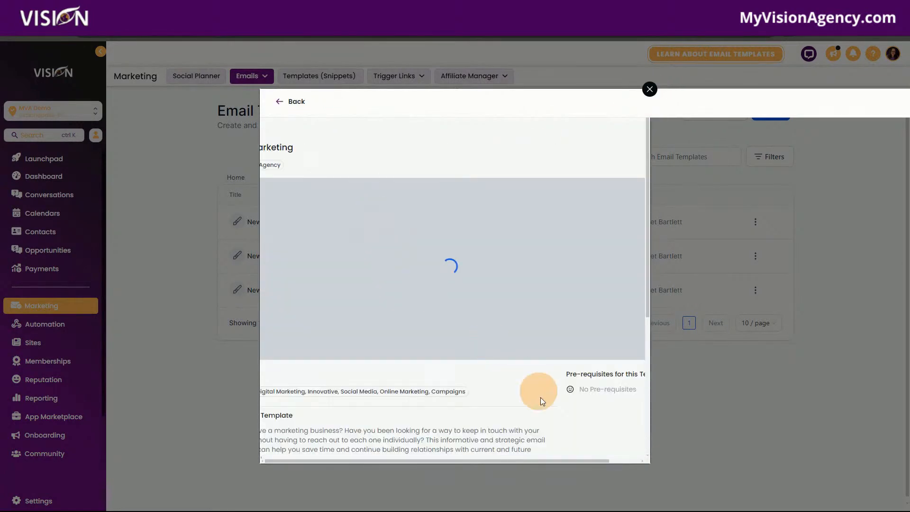
drag(558, 463, 690, 443)
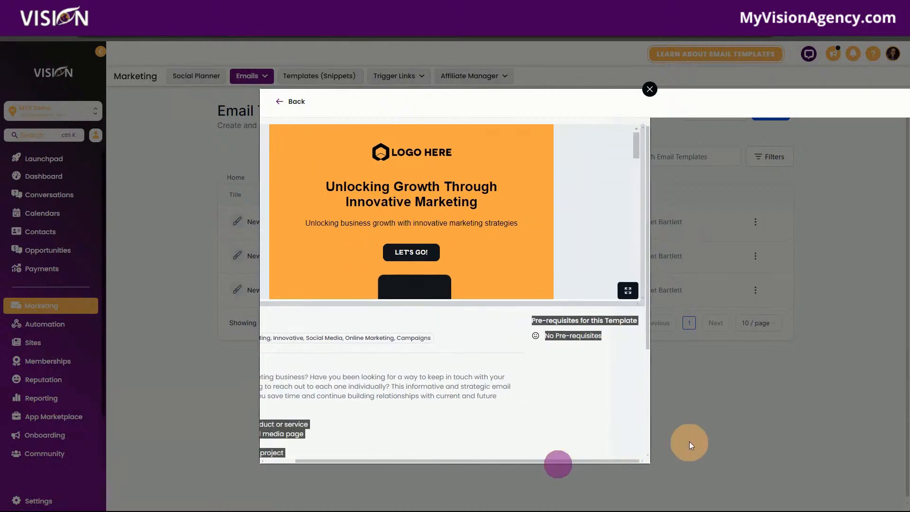
click(649, 89)
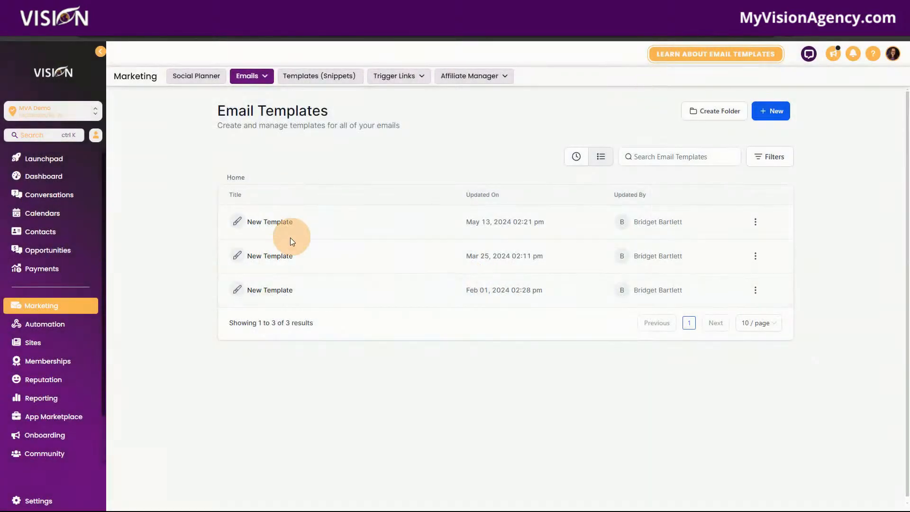
- Edit the most recently updated email template, adding an image above the "Start from scratch" heading and a button below it
click(267, 223)
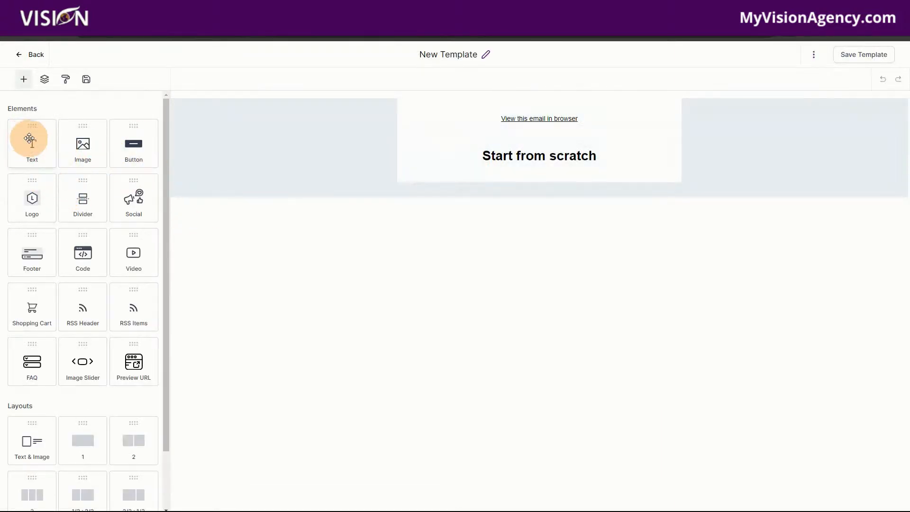
drag(81, 146, 535, 153)
click(23, 79)
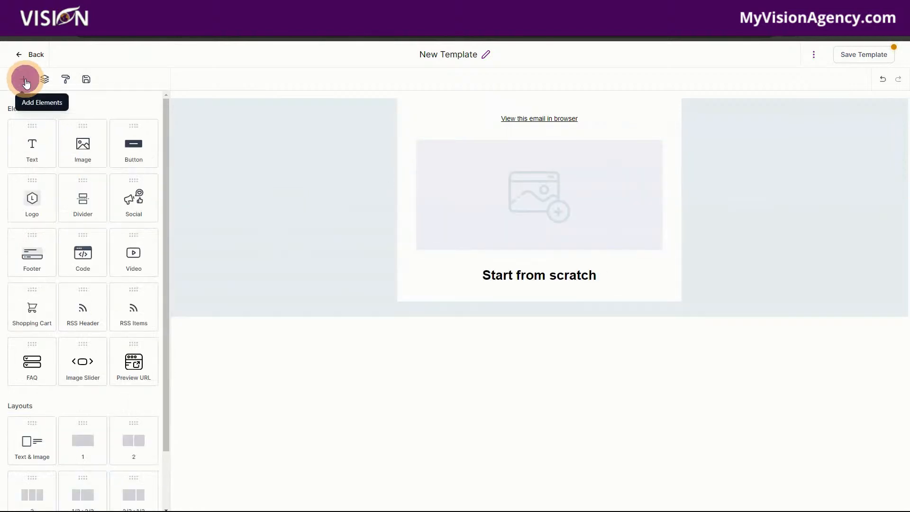
drag(133, 144, 522, 266)
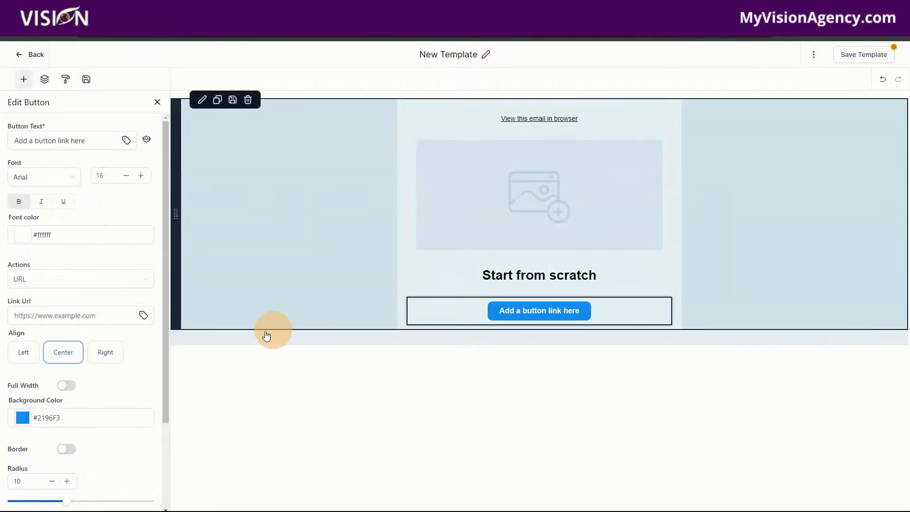
- Add a Shopping Cart element below the button and a Footer element beneath the product list
click(22, 80)
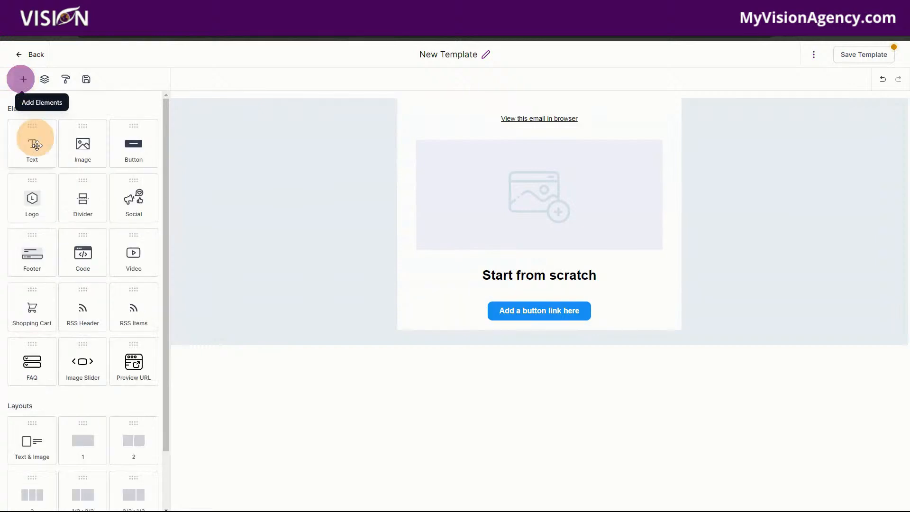
drag(33, 309, 549, 309)
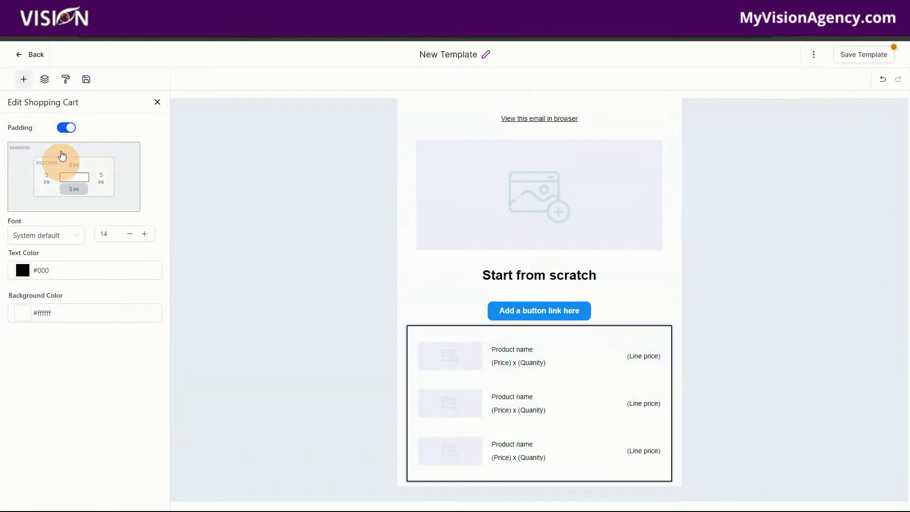
click(24, 79)
scroll(84, 345, down, 2)
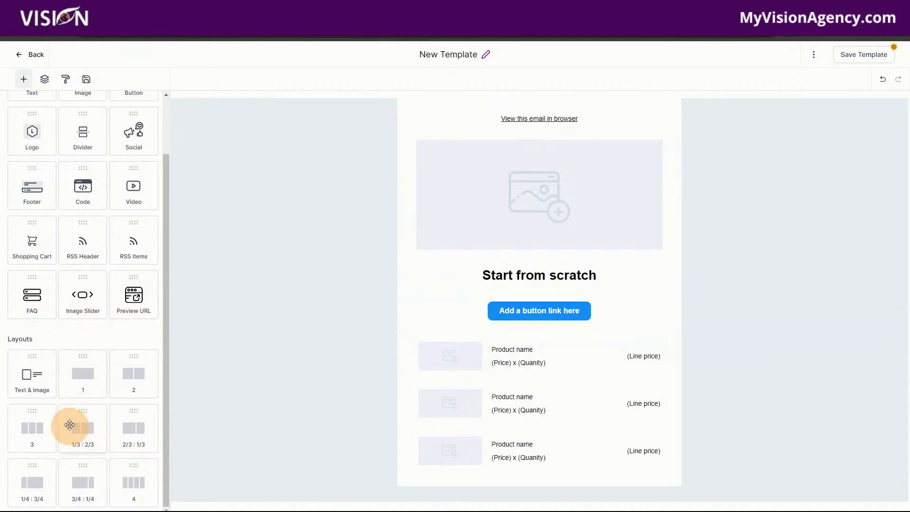
scroll(76, 379, up, 2)
drag(31, 253, 536, 463)
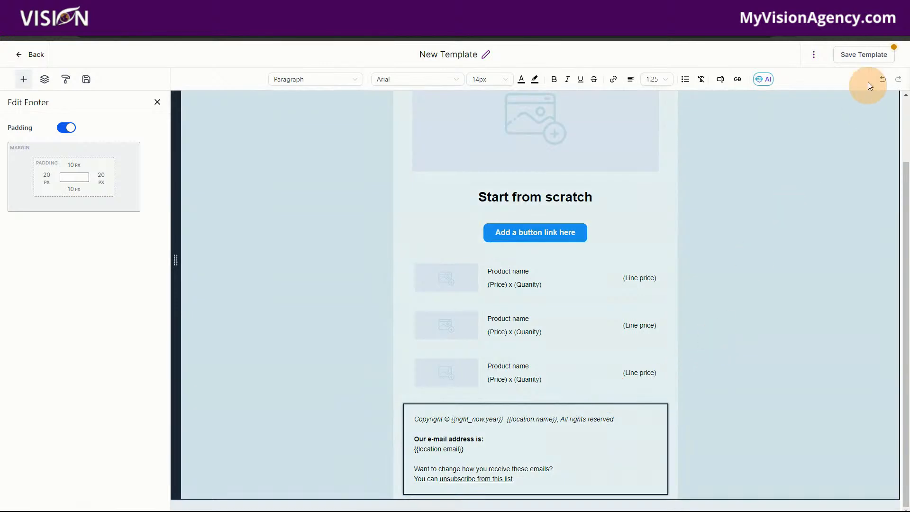
- Save the email template, leave the editor and go to the email campaigns
click(864, 54)
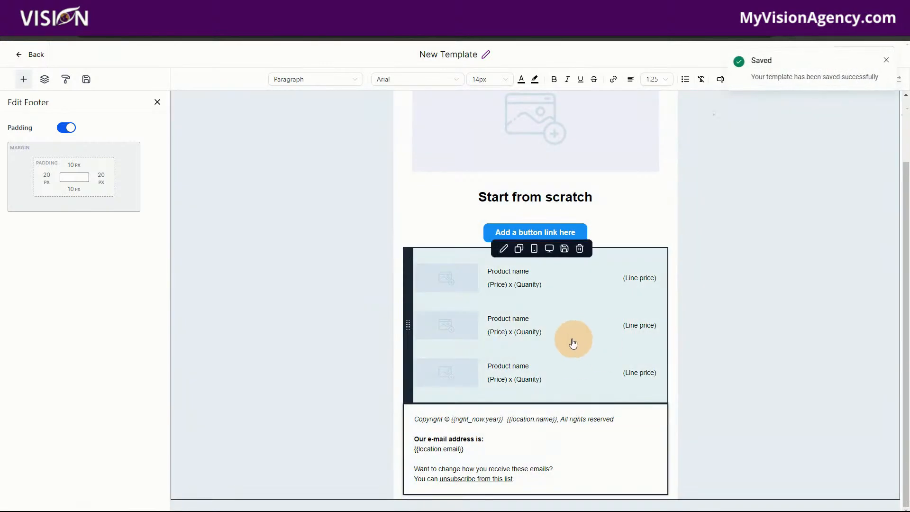
click(29, 54)
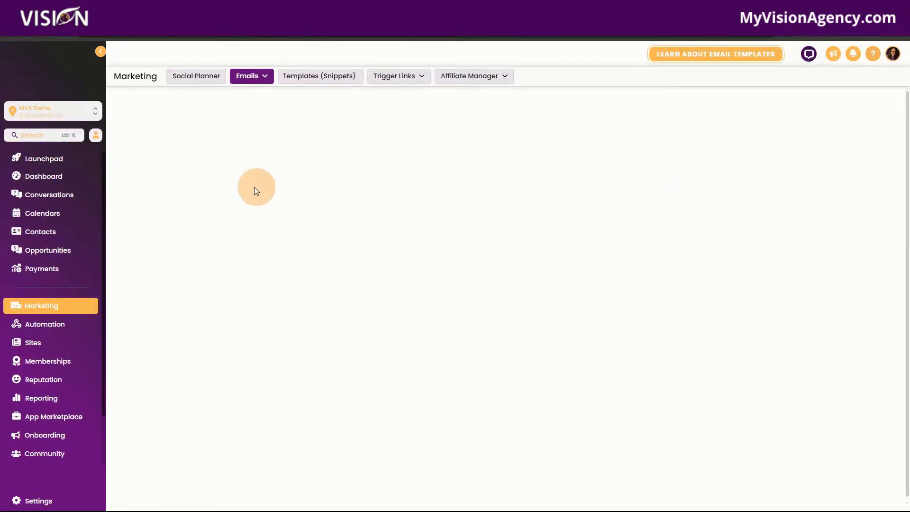
mouse_move(249, 76)
click(242, 94)
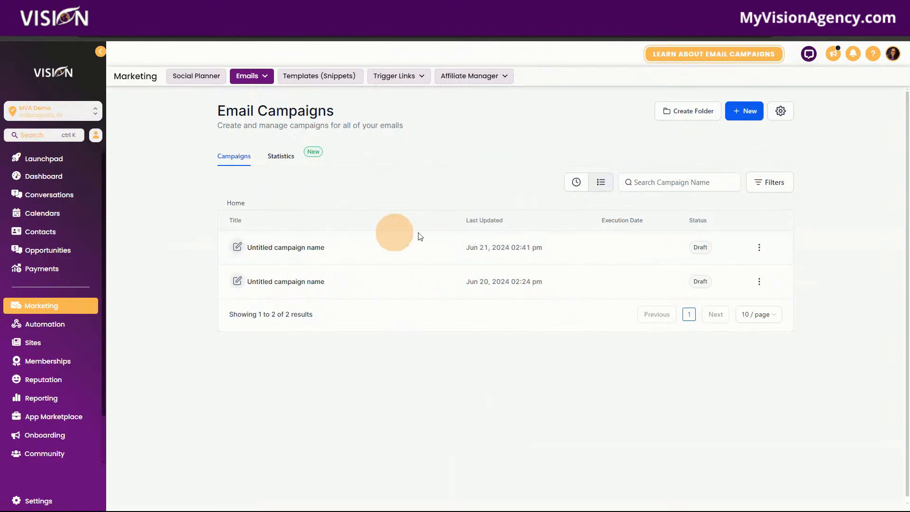
- Review the email campaign statistics, from the conversion and engagement summaries to the top performing and most recent emails
click(285, 158)
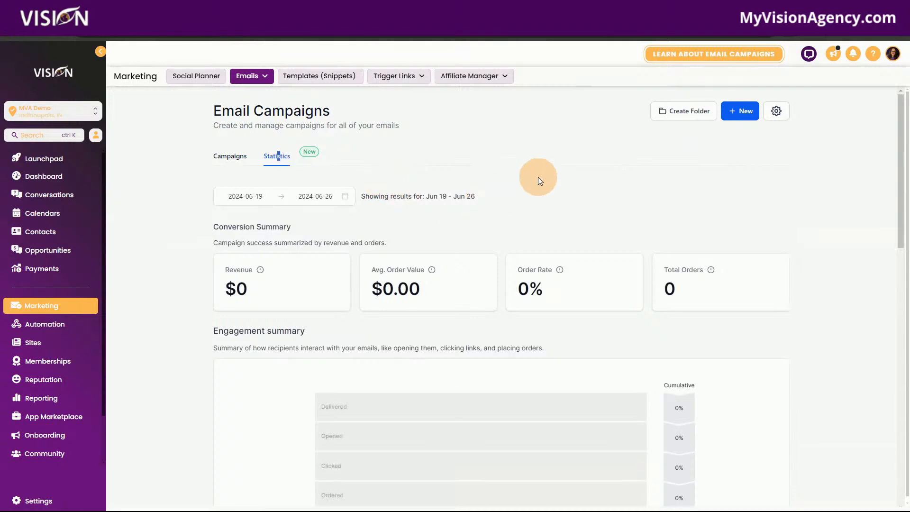
scroll(388, 294, down, 4)
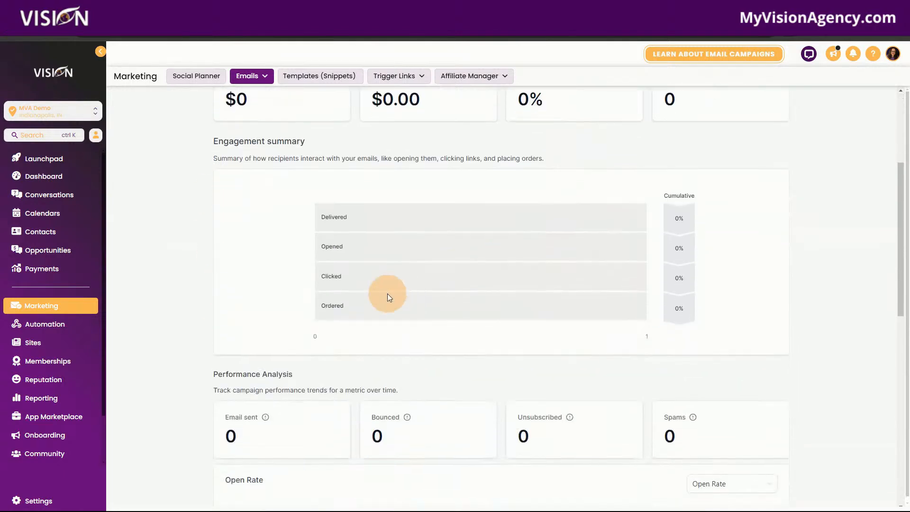
scroll(404, 251, up, 2)
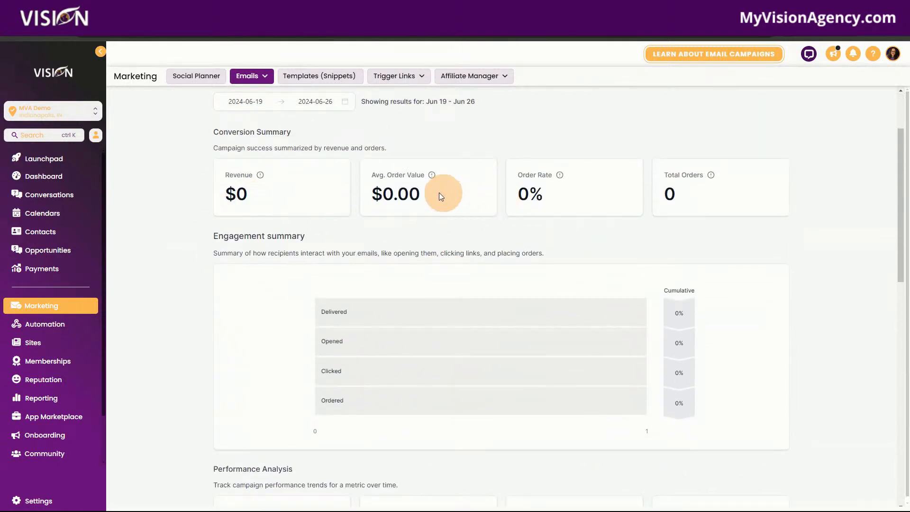
scroll(735, 365, down, 10)
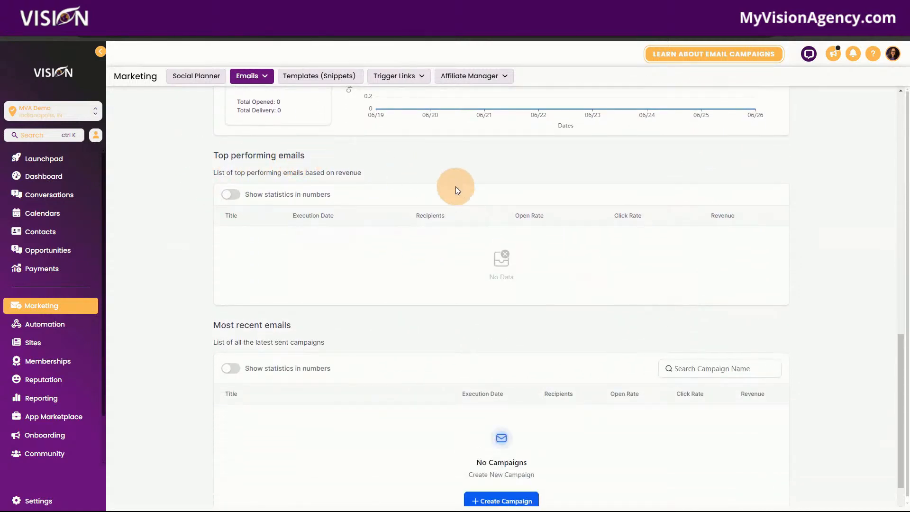
scroll(465, 315, down, 1)
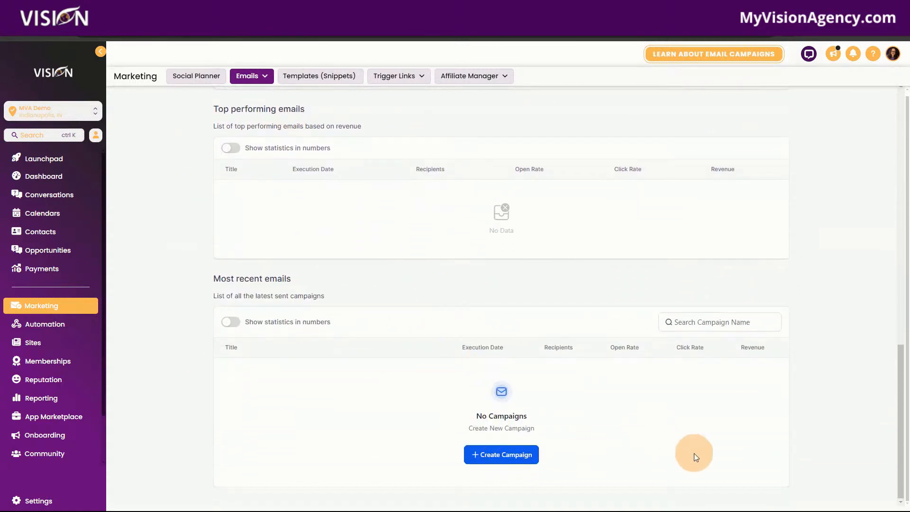
scroll(559, 455, up, 13)
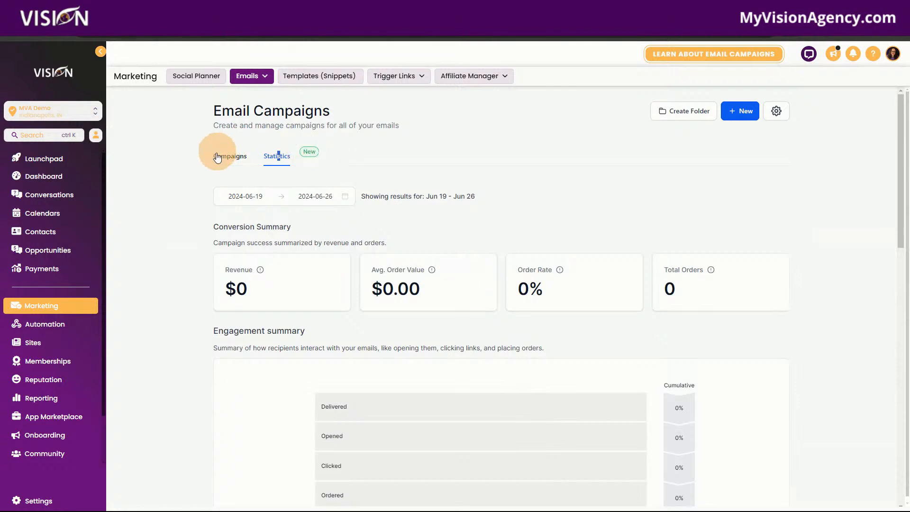
- Create a new email campaign from the most recently updated template and open its send or schedule options
click(230, 151)
click(764, 110)
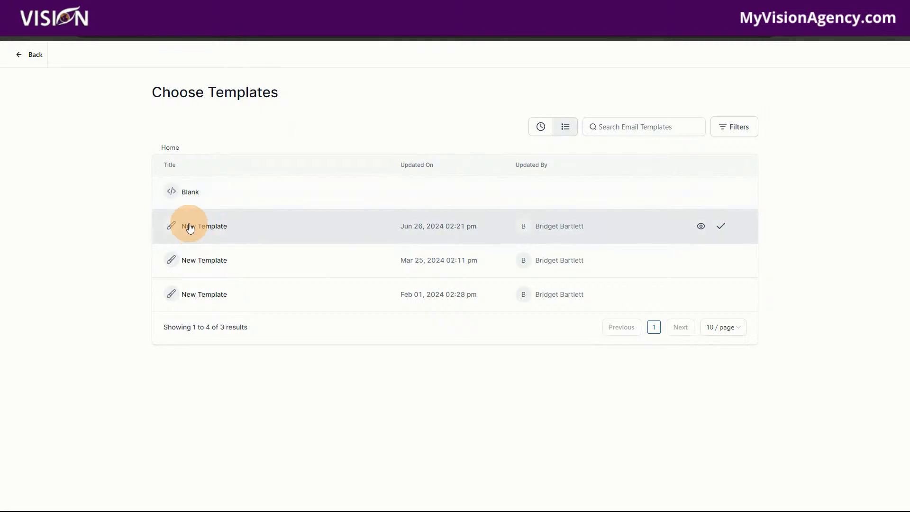
click(721, 226)
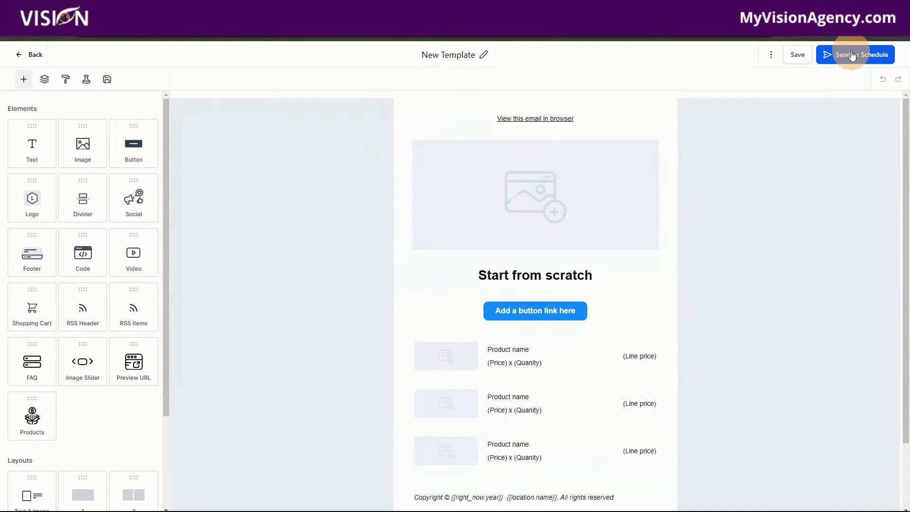
click(852, 56)
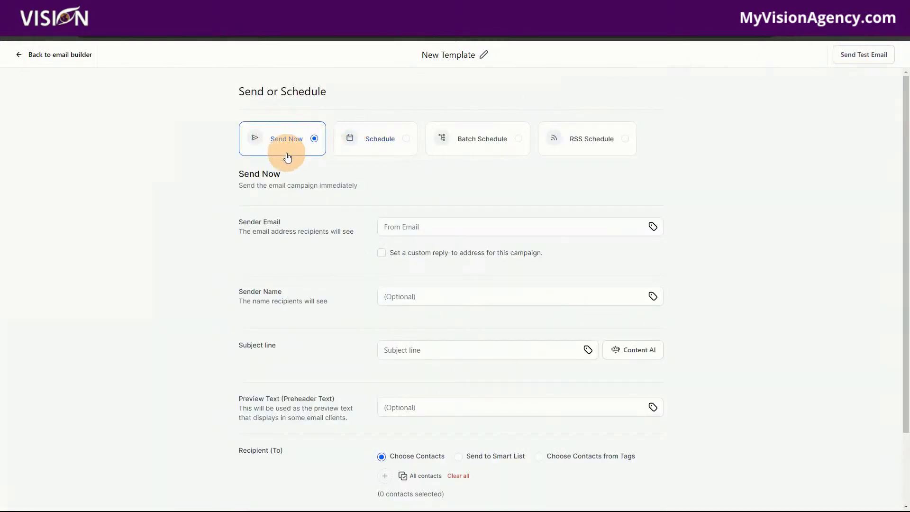
- Review the Schedule and Batch Schedule sending options, switching Friday off and on again among the batch sending days
click(362, 140)
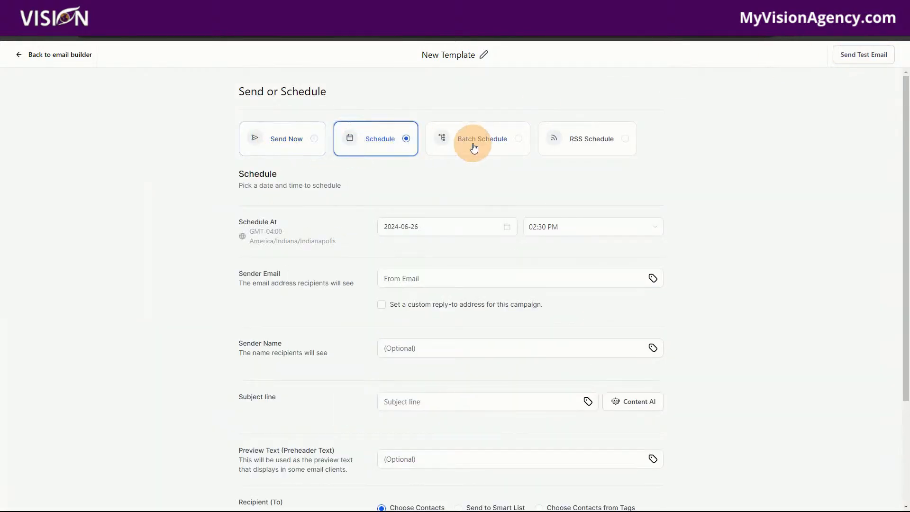
click(474, 148)
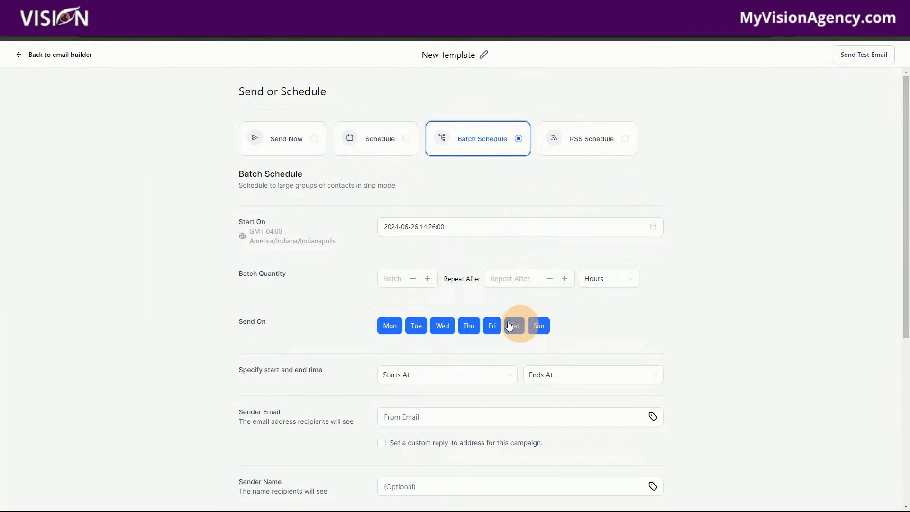
click(492, 326)
click(493, 327)
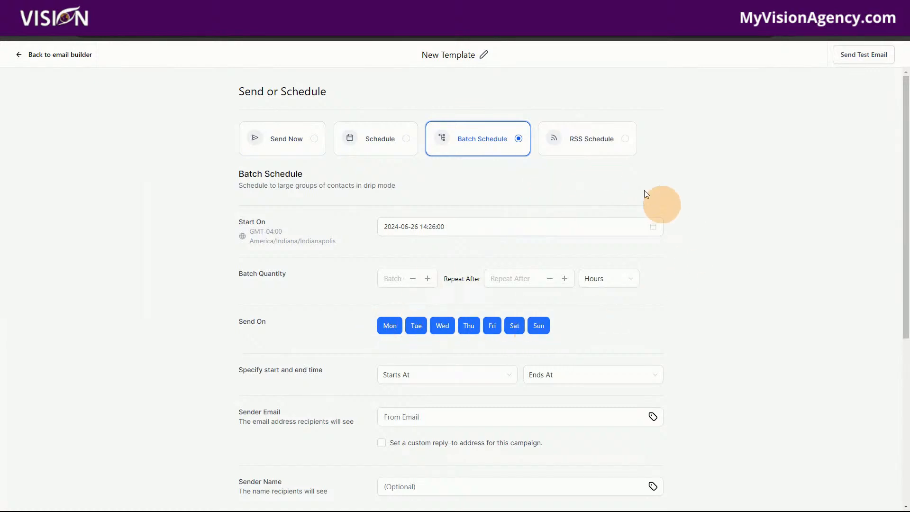
- Choose RSS Schedule as the campaign's sending method and activate the RSS Feed URL field
click(588, 148)
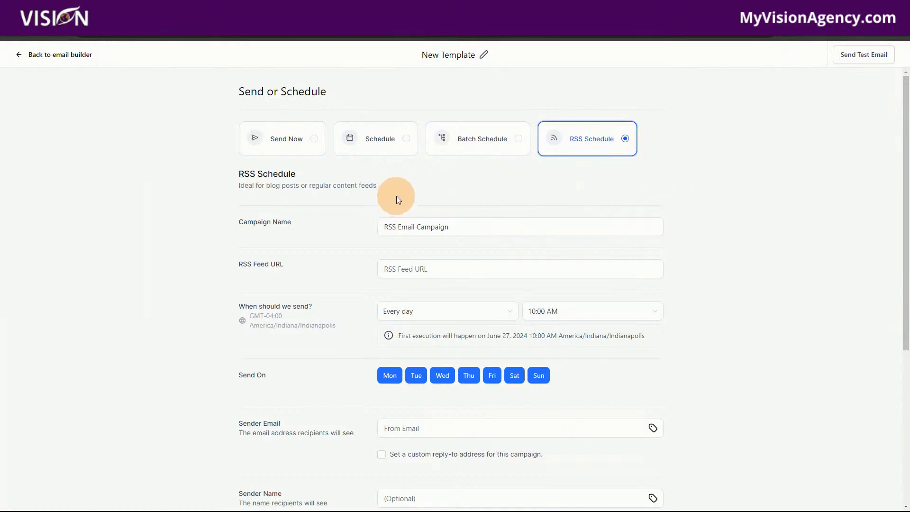
click(414, 267)
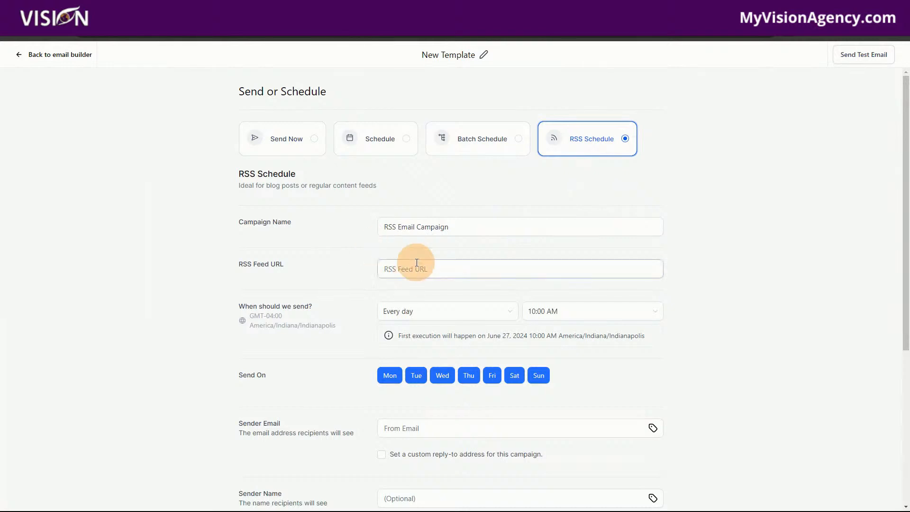
click(409, 268)
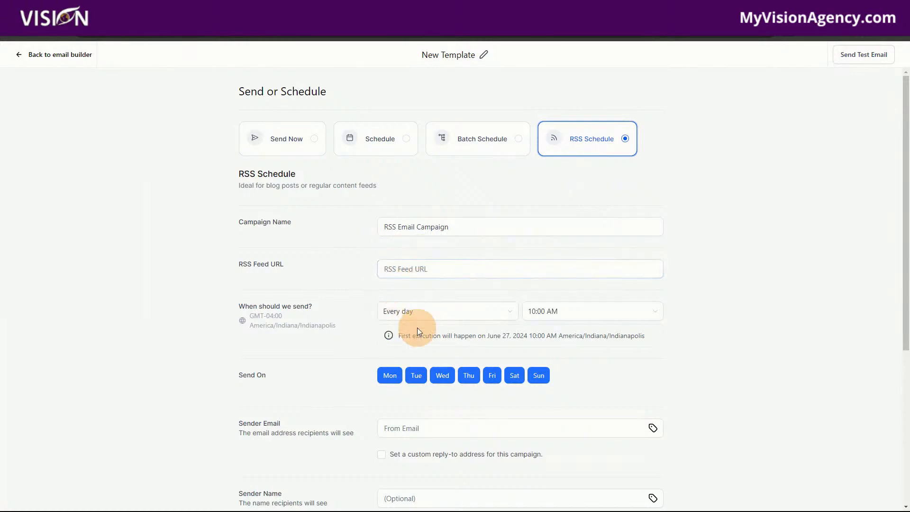
- Review the RSS campaign's remaining sender and recipient fields, including the list of individual contacts that can be chosen
scroll(358, 254, down, 5)
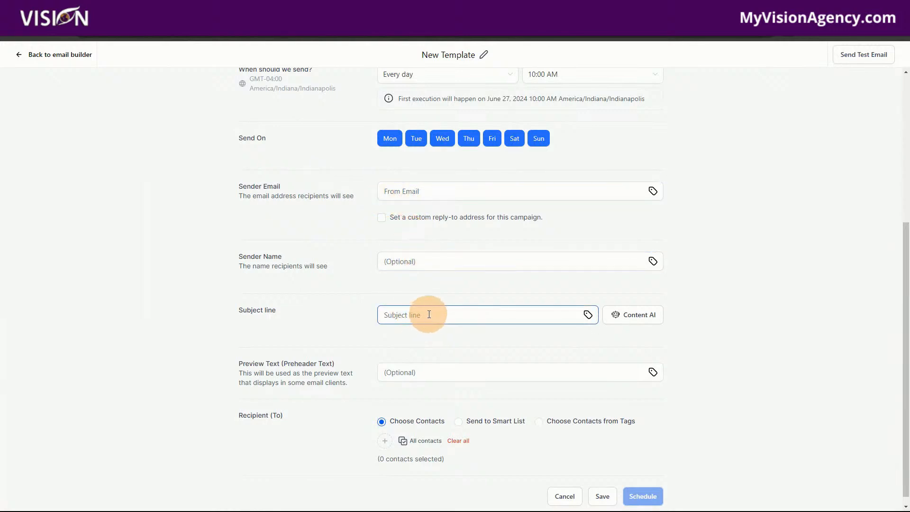
scroll(429, 314, down, 1)
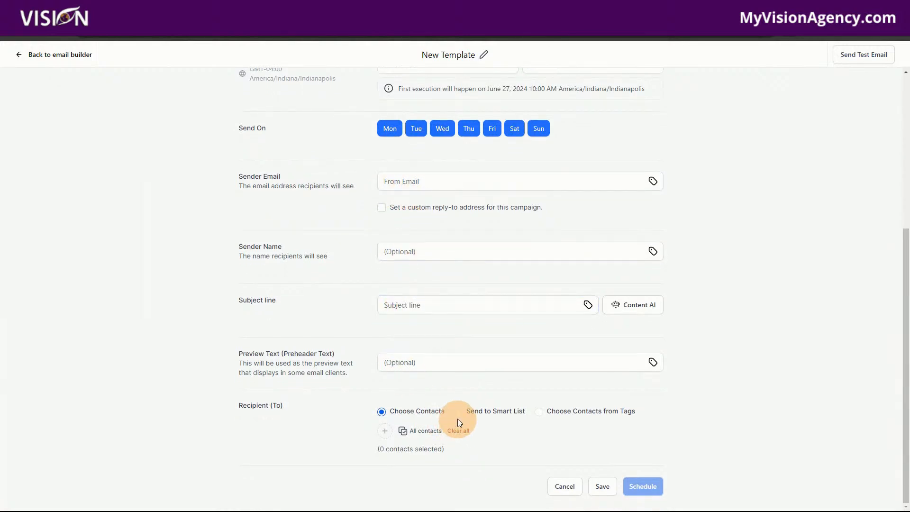
click(381, 430)
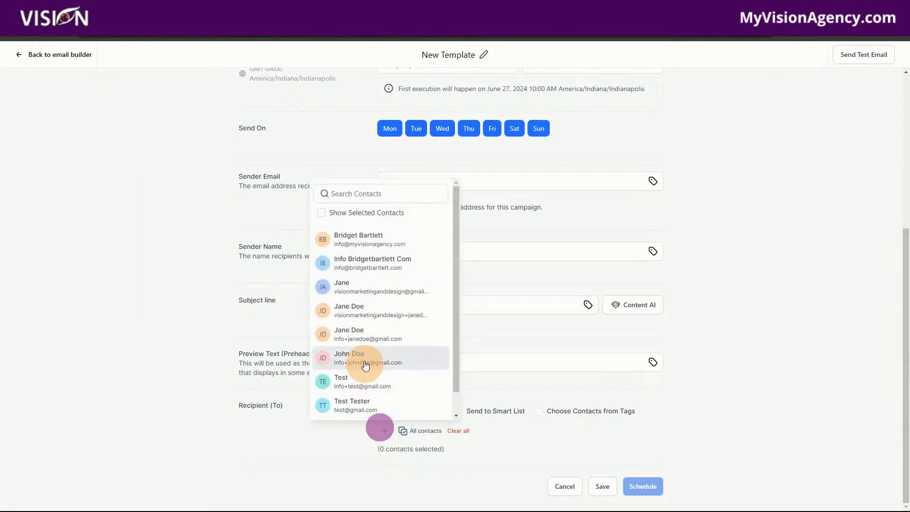
click(535, 388)
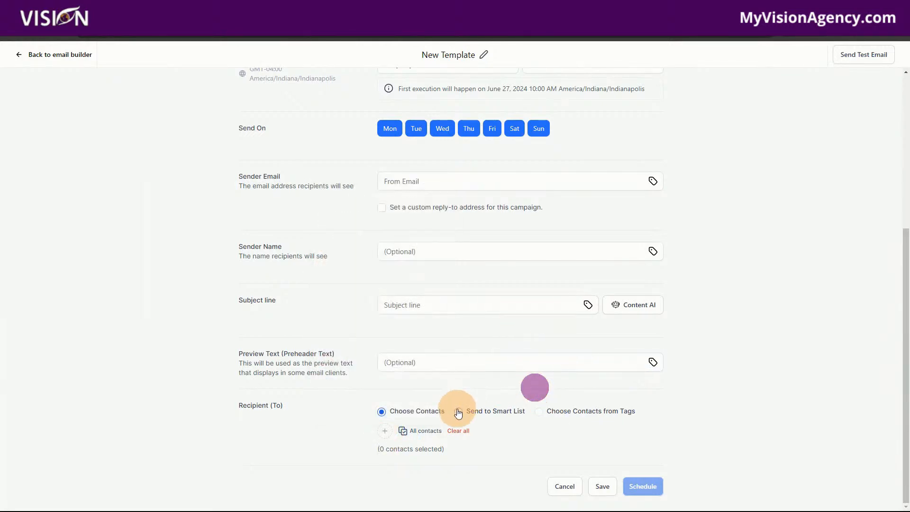
- Set the campaign's recipients to Send to Smart List and select the Newsletter list
click(458, 411)
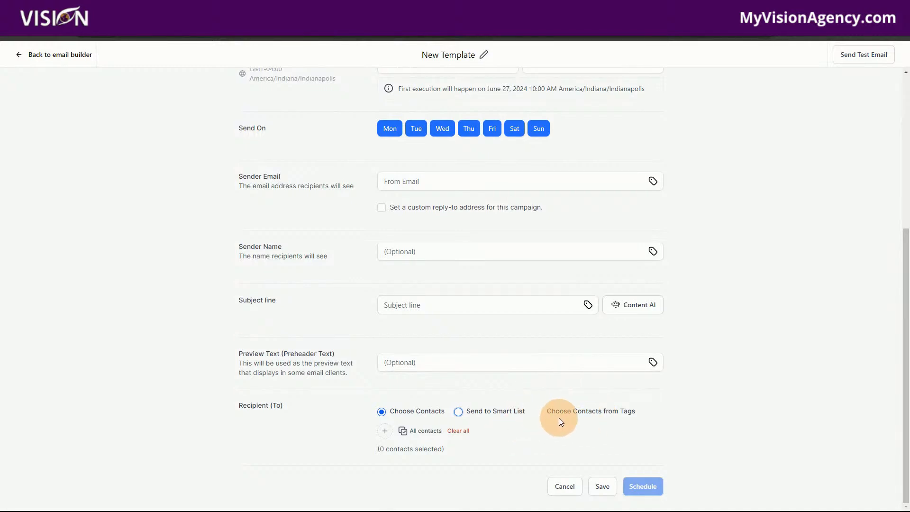
click(458, 411)
click(385, 431)
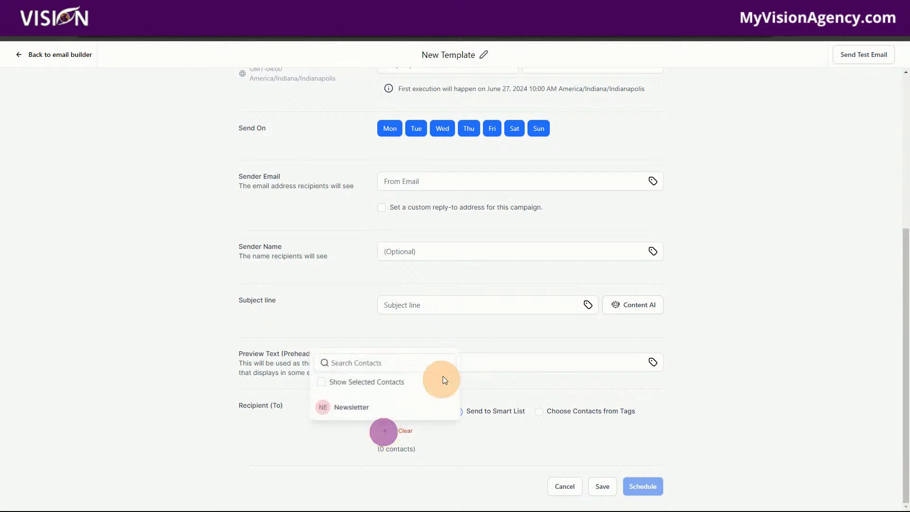
click(341, 408)
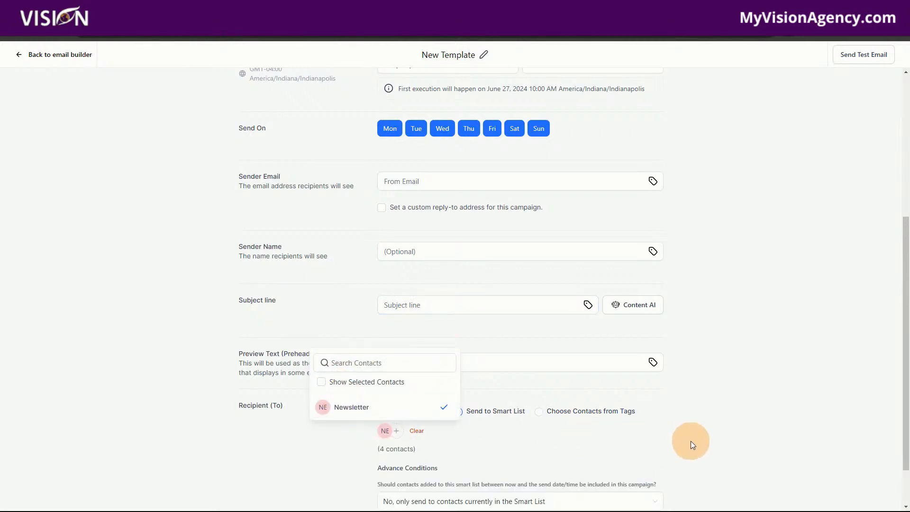
scroll(691, 442, down, 1)
click(722, 362)
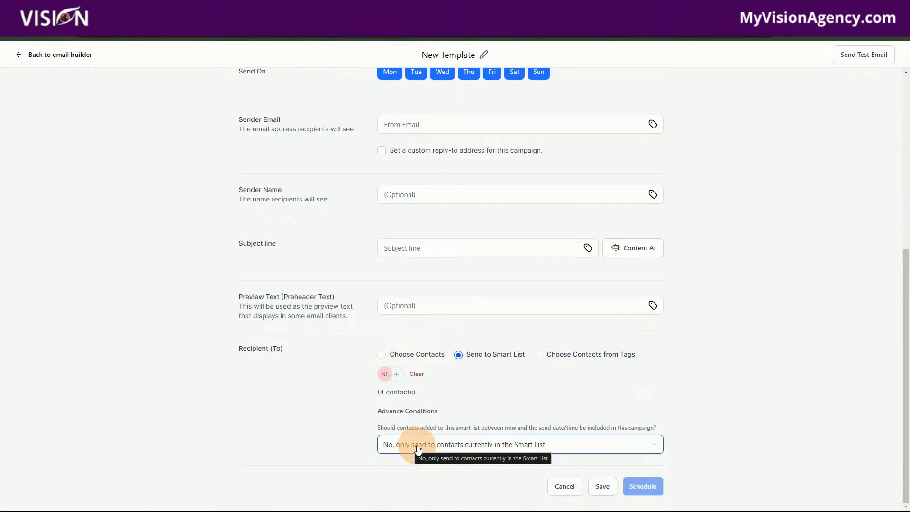
- Set the Advance Conditions for contacts added to the smart list before sending to "Yes, include them"
scroll(764, 418, up, 5)
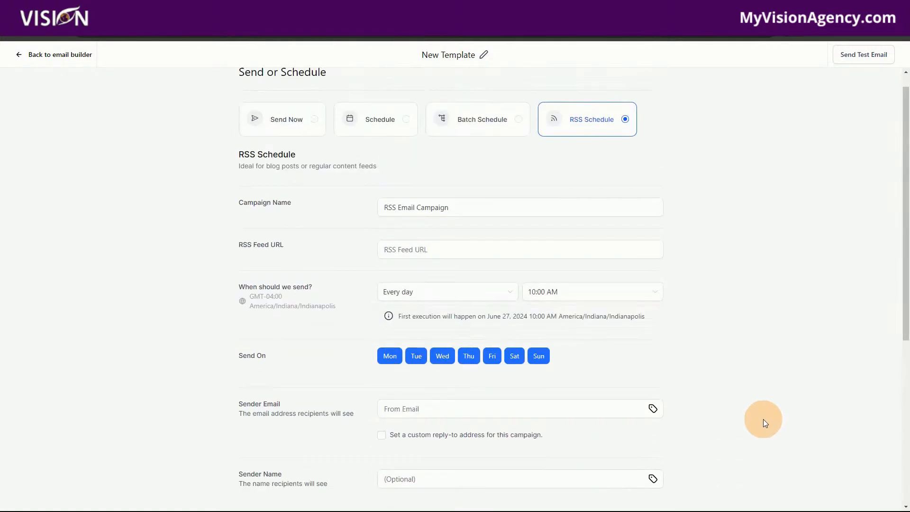
scroll(763, 423, down, 5)
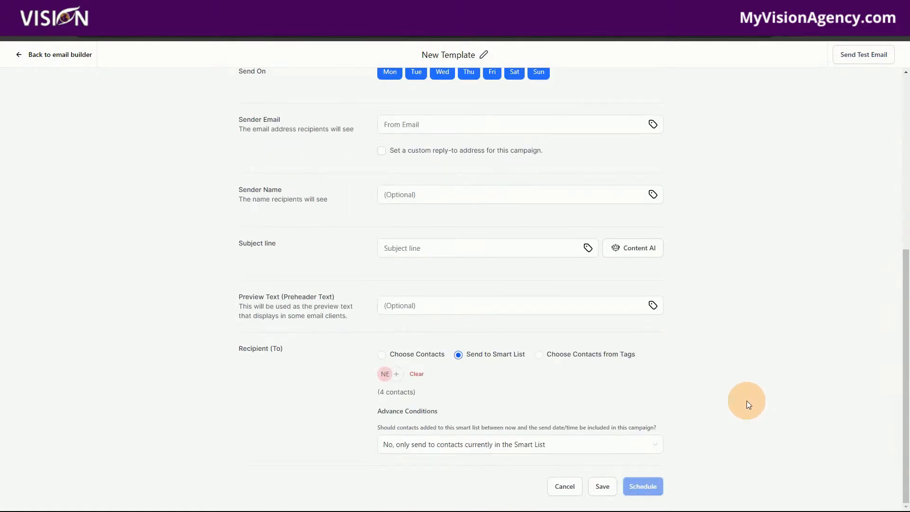
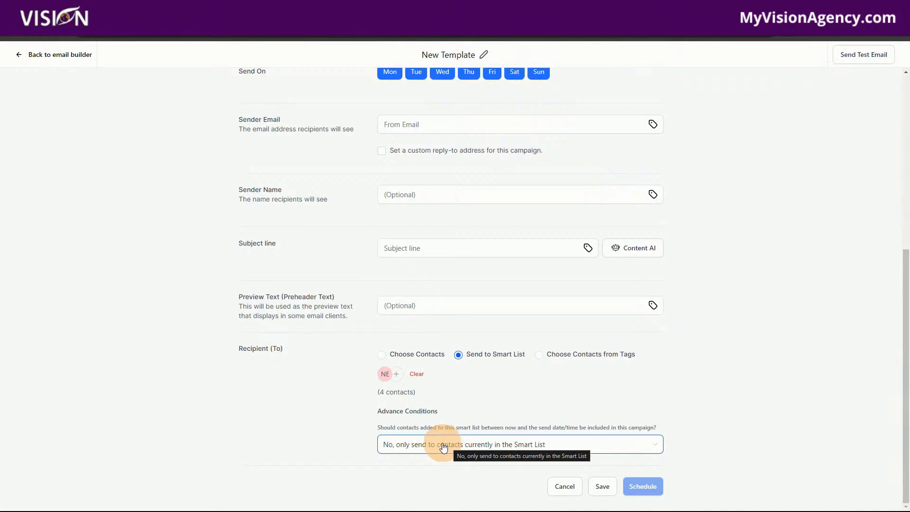
click(443, 447)
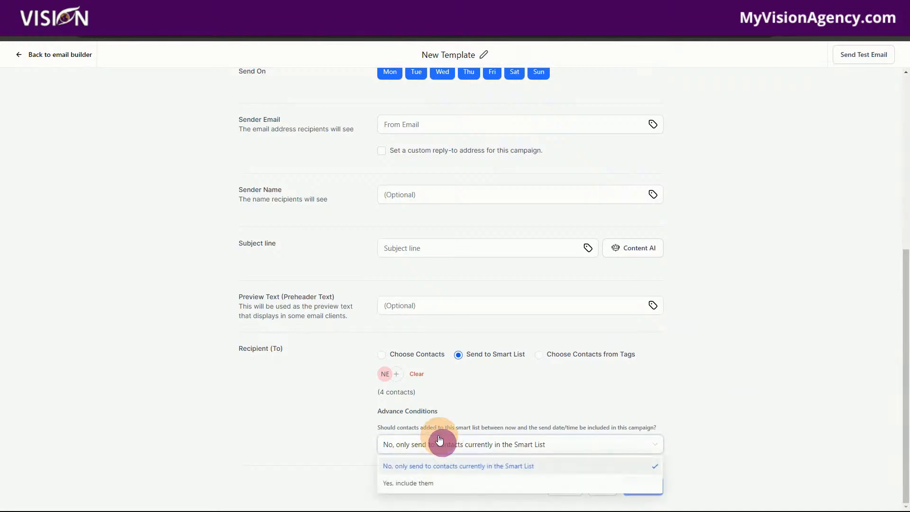
click(430, 483)
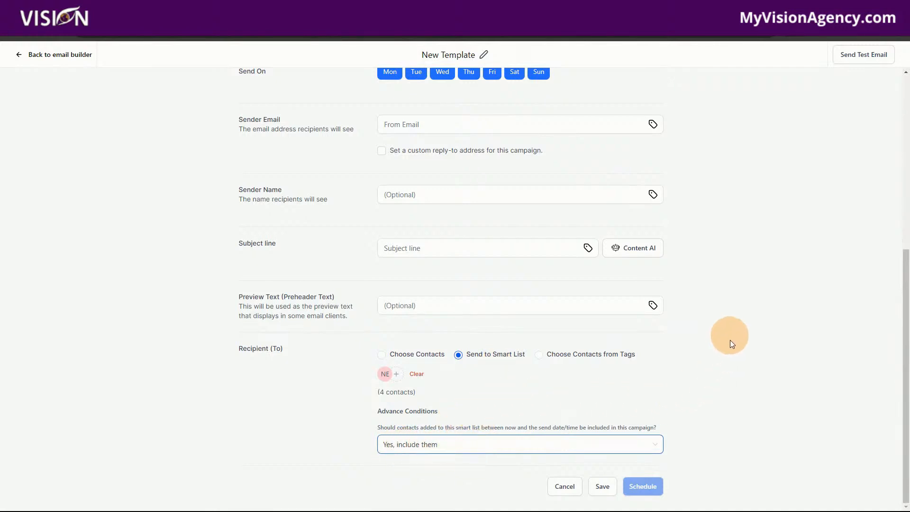
- Leave the campaign and its email builder and open the Templates (Snippets) page of the Marketing area
click(44, 53)
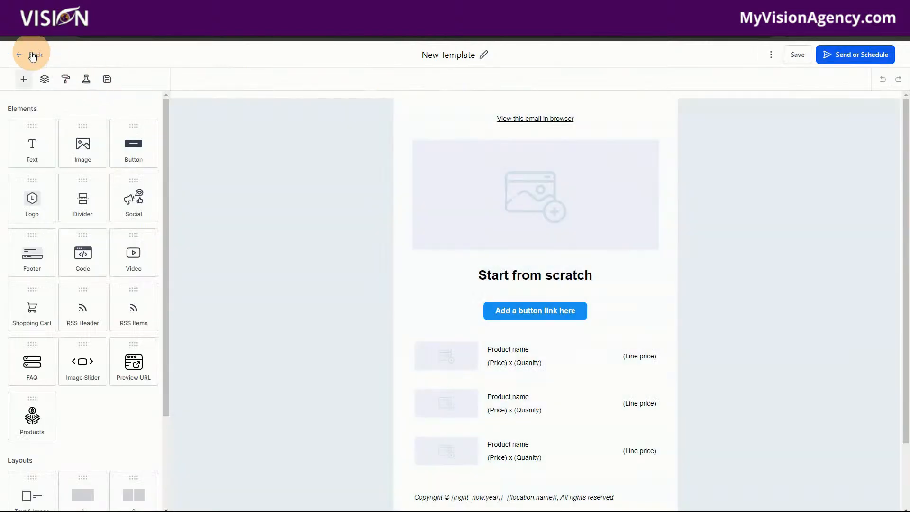
click(31, 53)
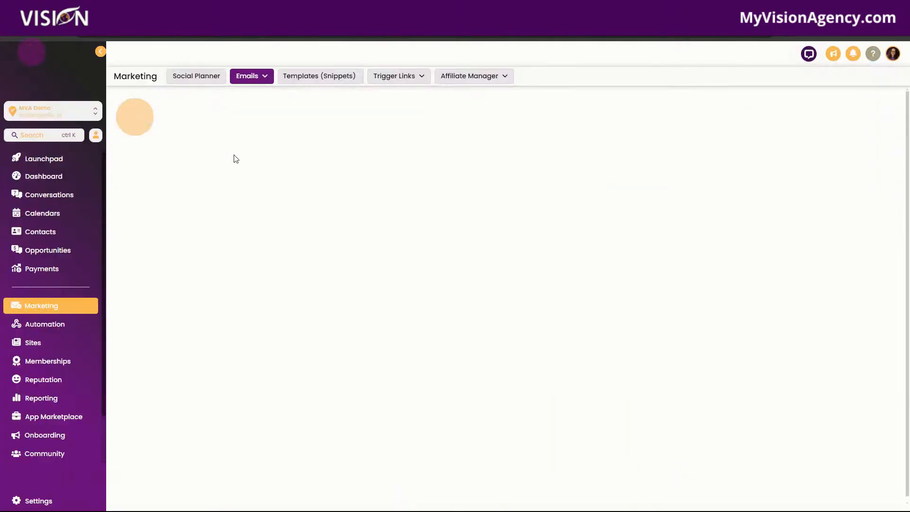
click(346, 81)
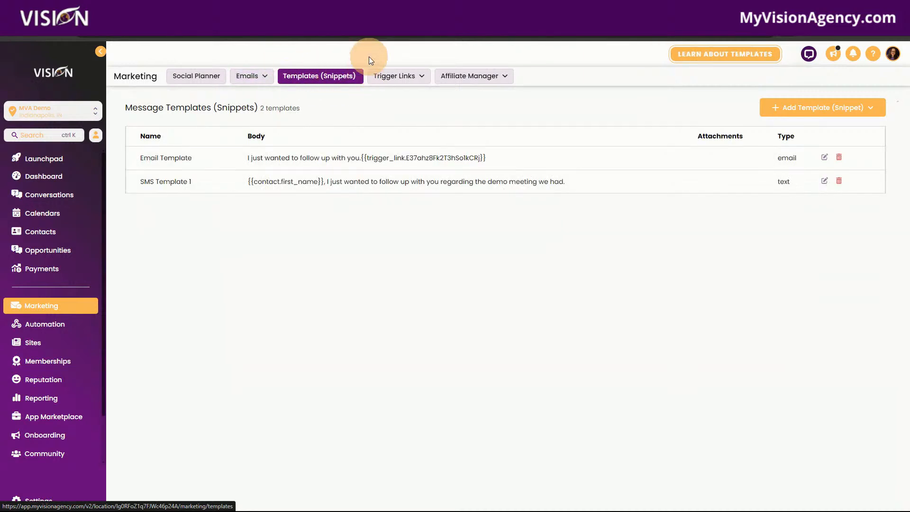
- Open a blank text template (snippet), review its compose form and close it without saving
click(871, 109)
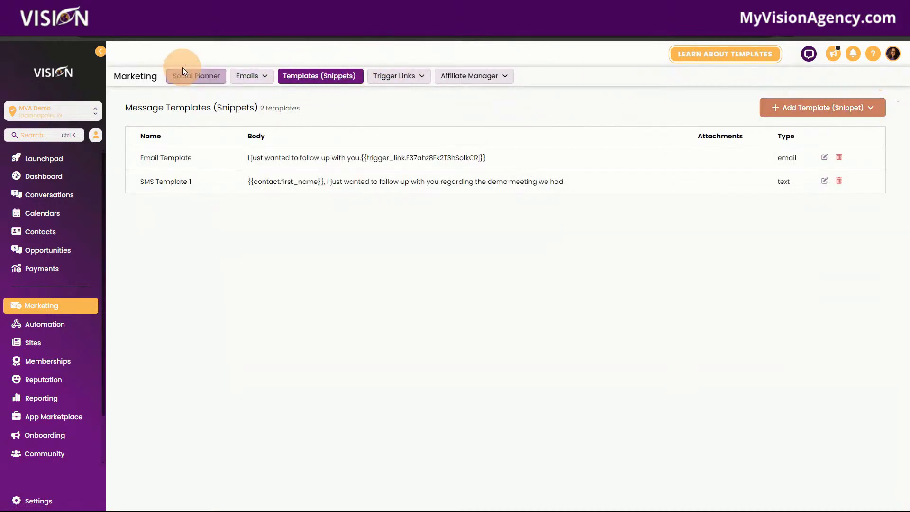
click(873, 108)
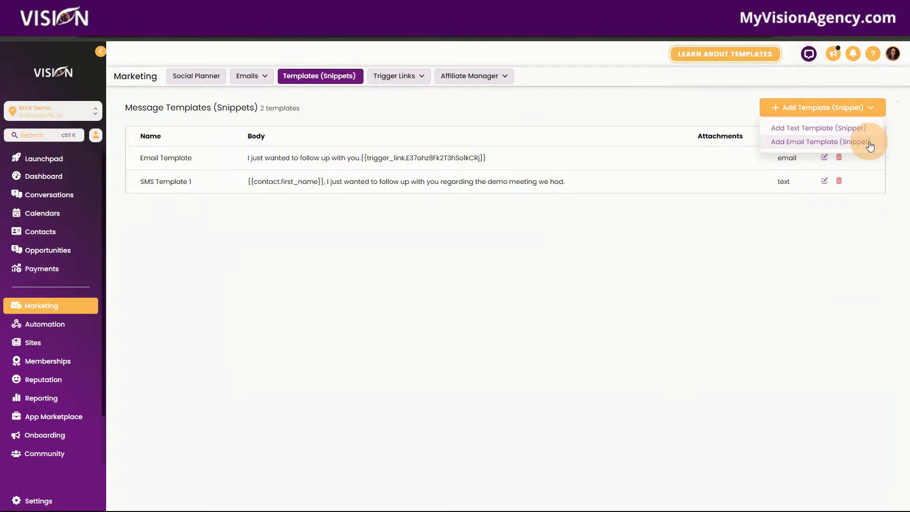
click(809, 132)
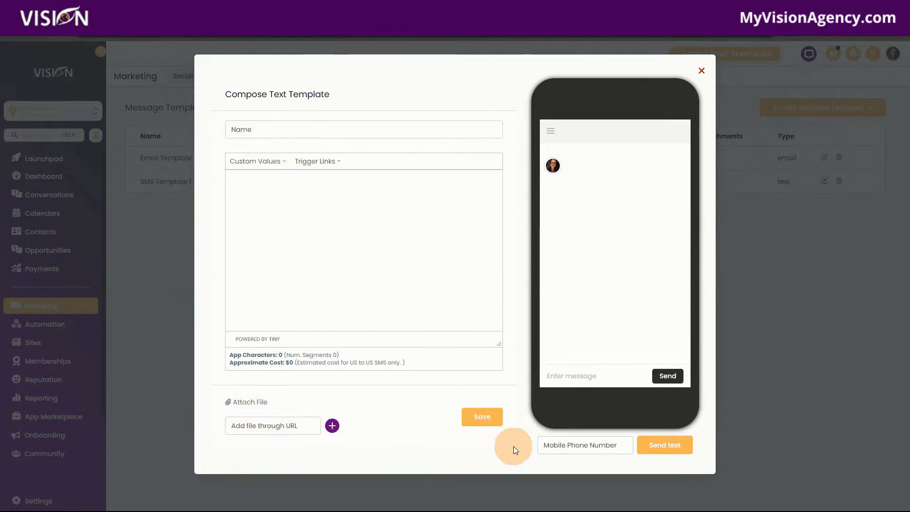
click(700, 72)
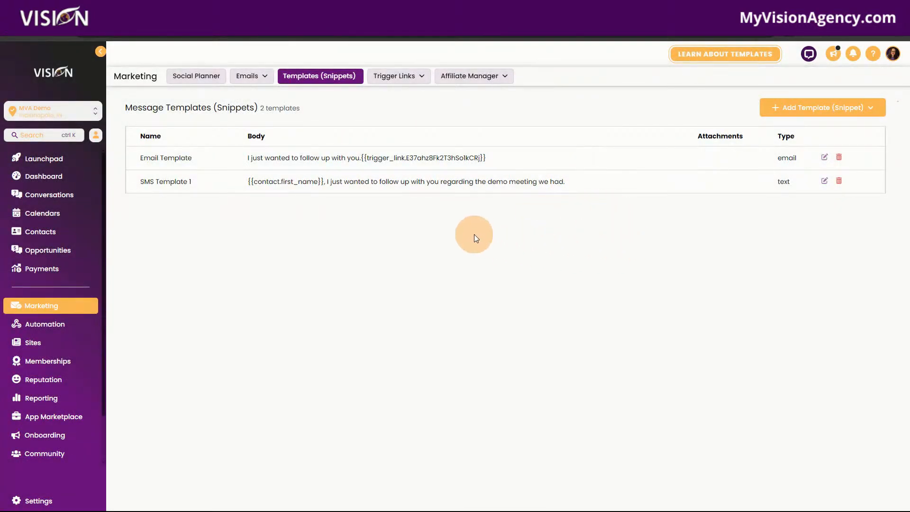
- Open a blank email template (snippet), review its compose form and Send Test section, and close it without saving
click(813, 107)
click(809, 142)
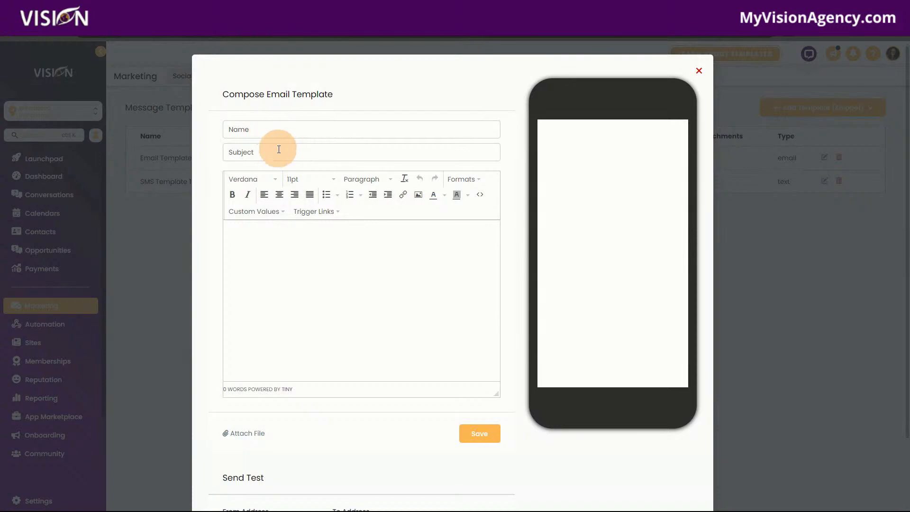
scroll(332, 363, down, 2)
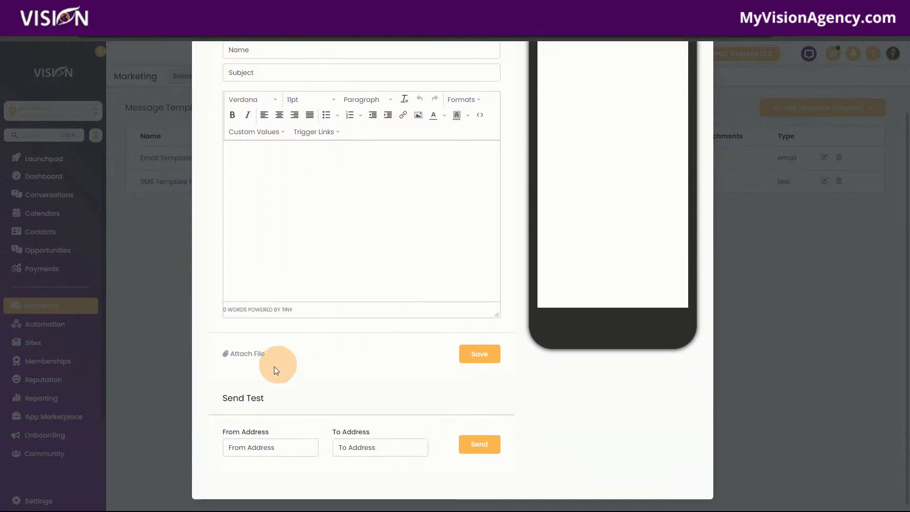
scroll(602, 429, up, 2)
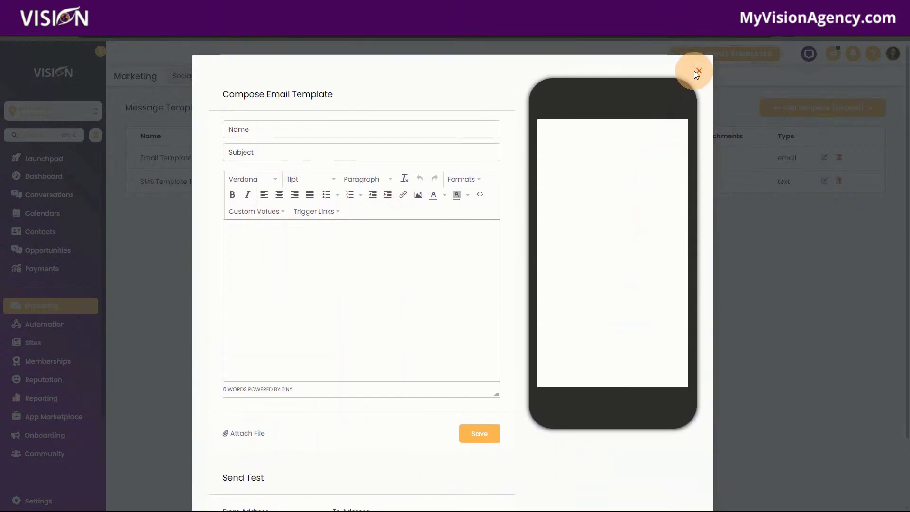
click(697, 72)
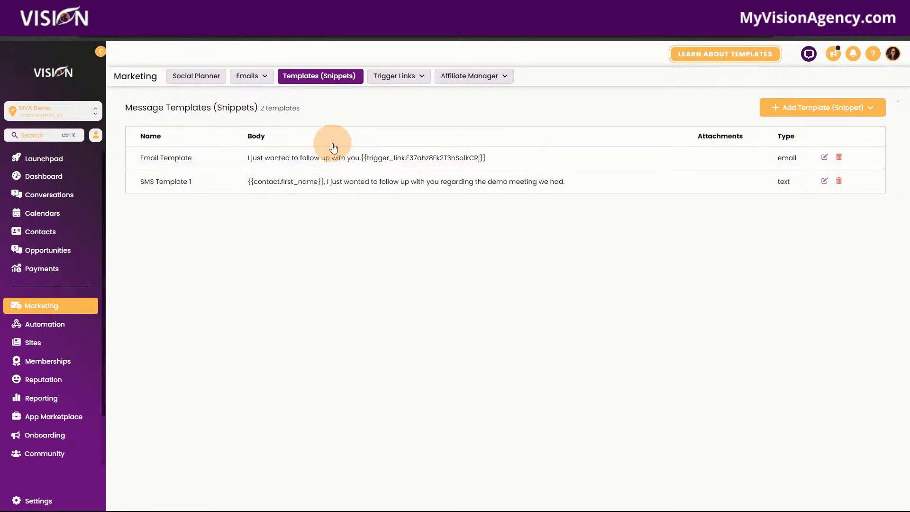
- Compare the Templates (Snippets) page in the Conversations area with the one in the Marketing area
click(42, 194)
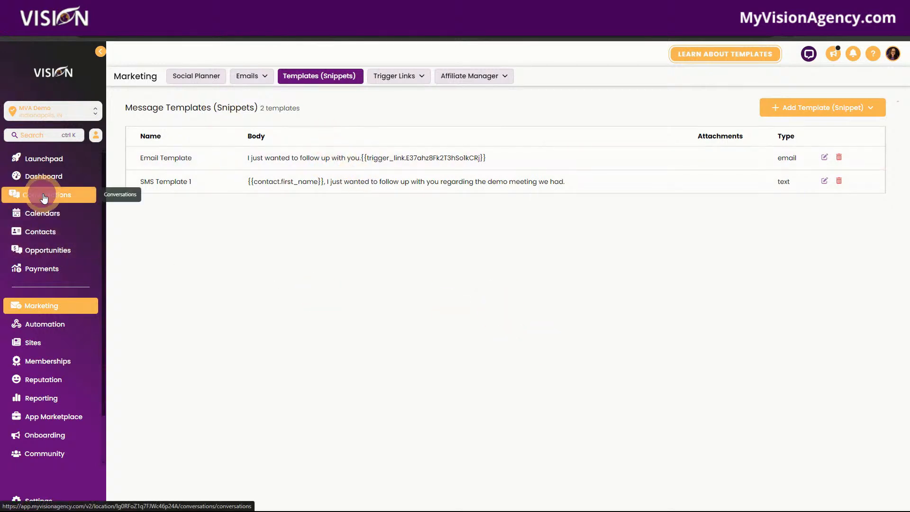
click(346, 77)
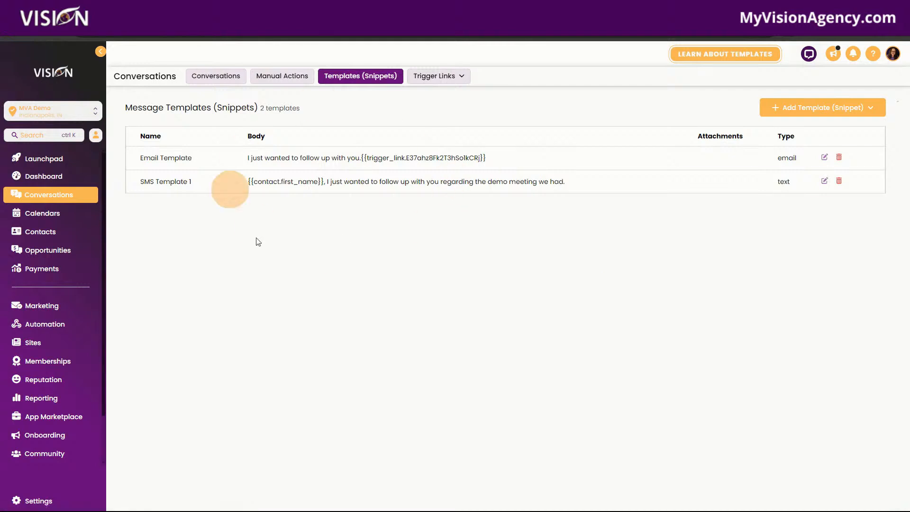
click(42, 306)
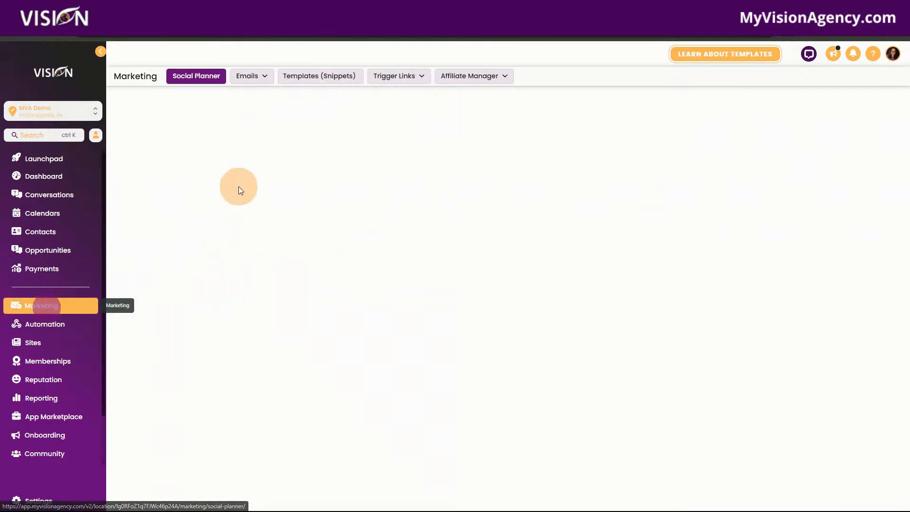
click(314, 75)
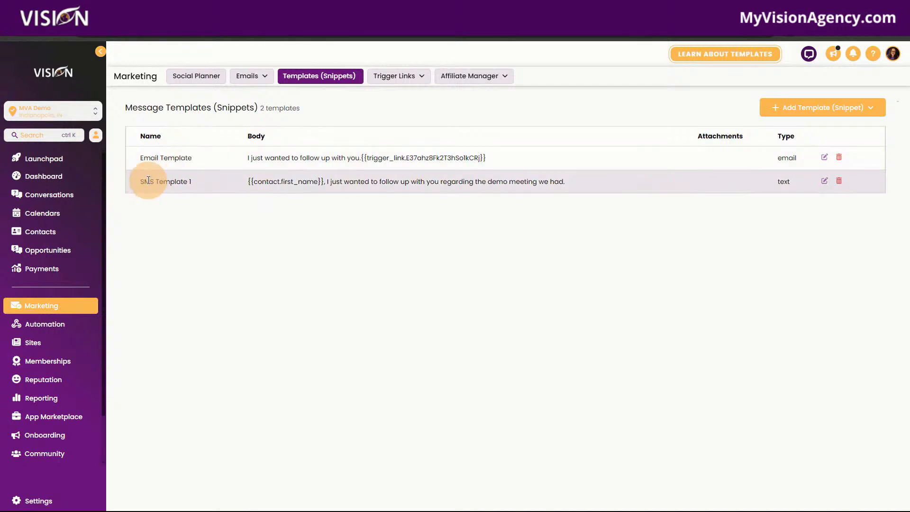
click(42, 195)
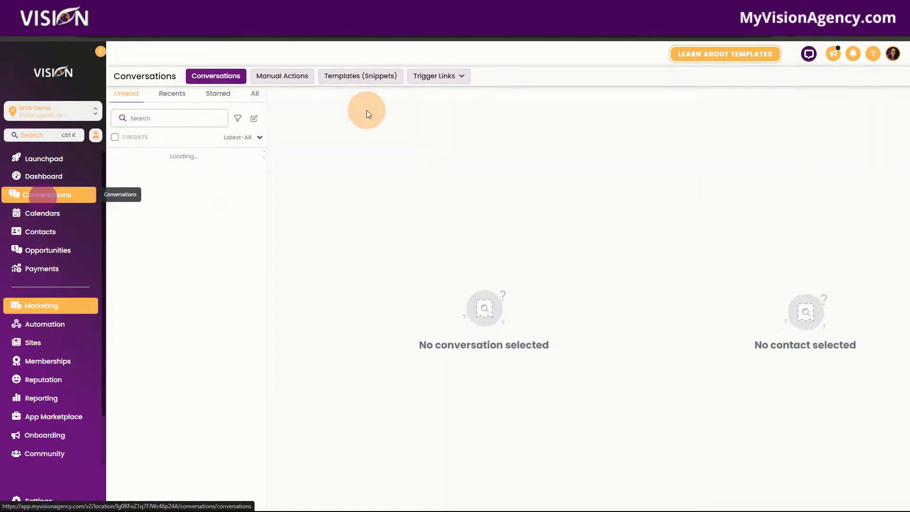
click(349, 77)
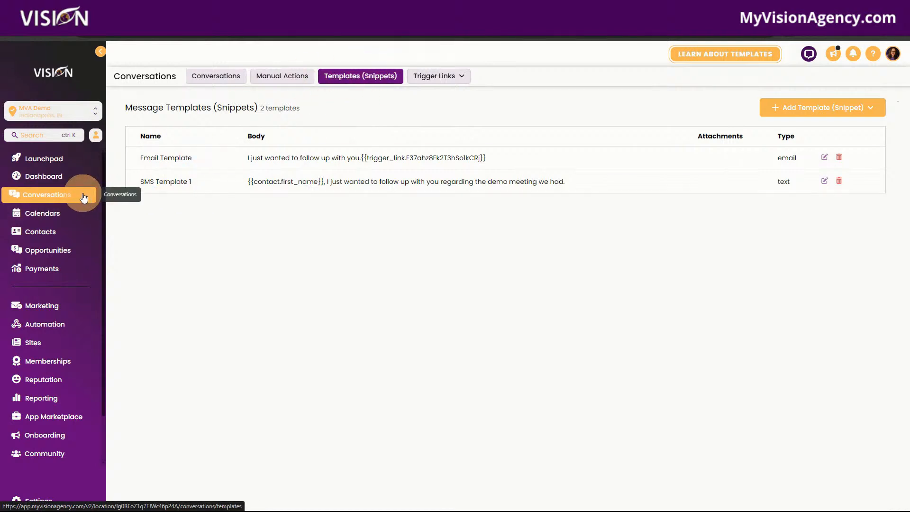
- Open the contact record from the unread conversation, view the Select Template dialog of its email composer and close it
click(59, 197)
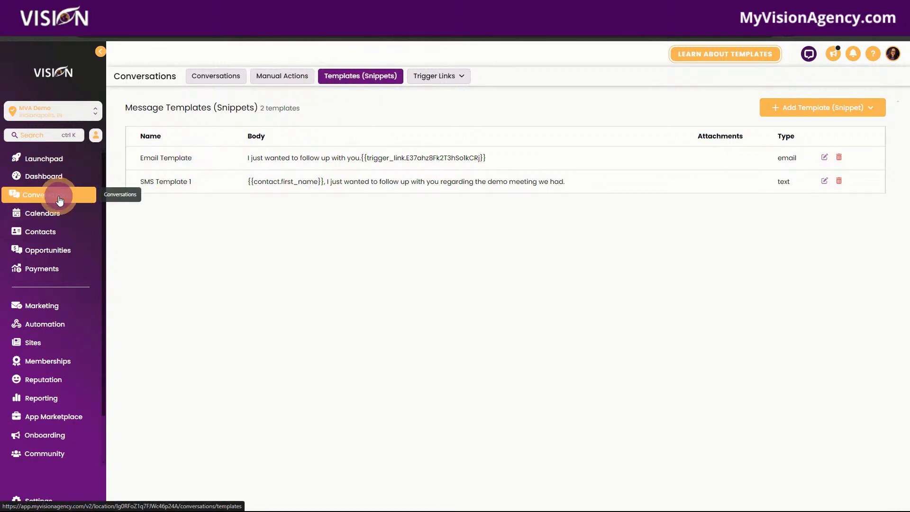
click(204, 75)
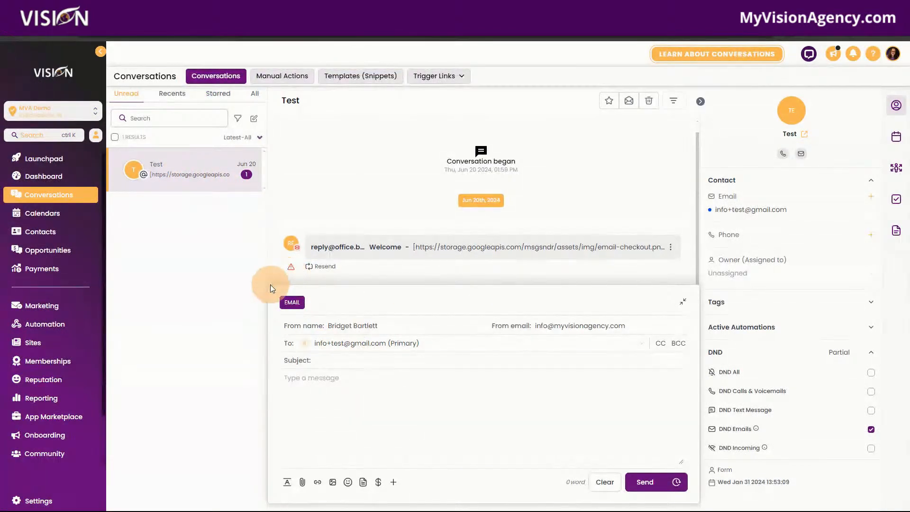
click(787, 114)
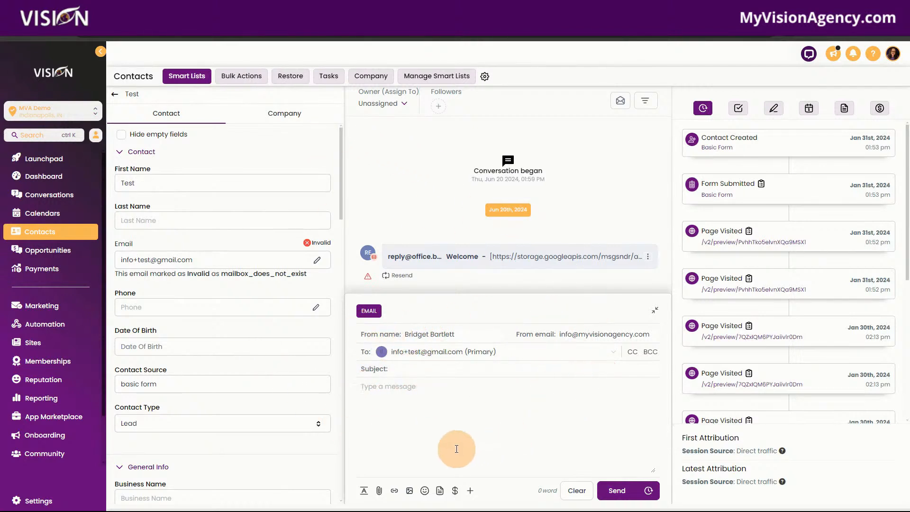
click(440, 491)
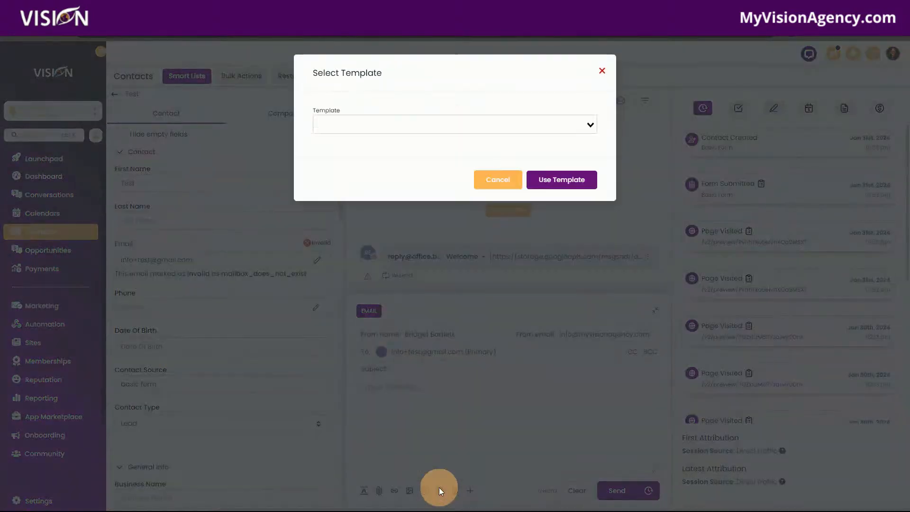
click(602, 71)
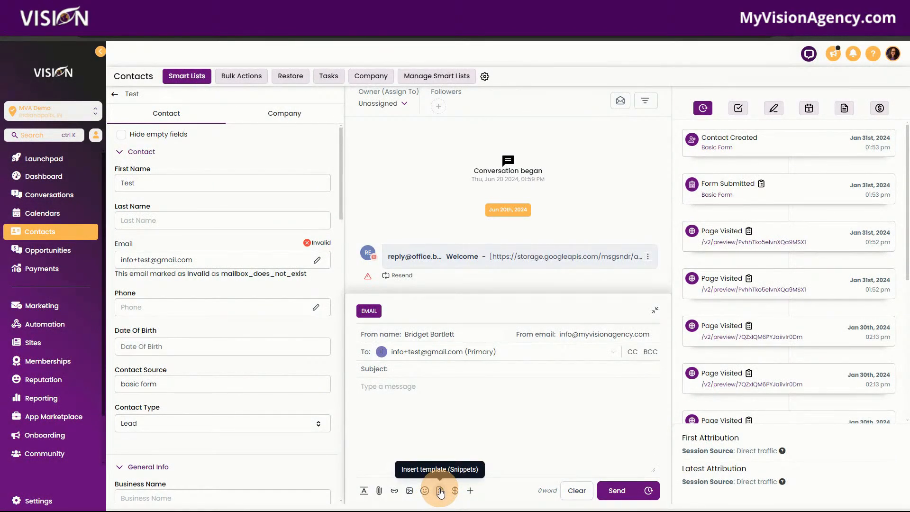
- View the Email Template choice in the Select Template dialog of the contact's email composer, and close the dialog without inserting it
click(440, 492)
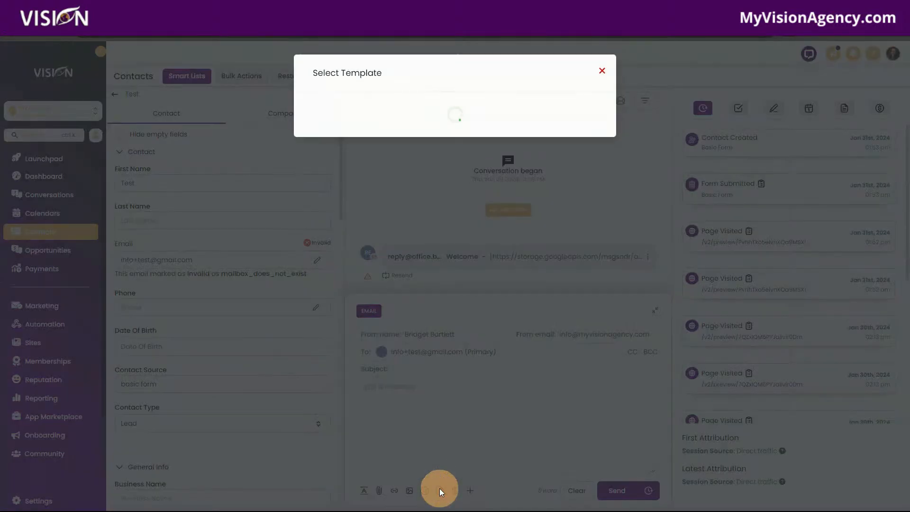
click(422, 121)
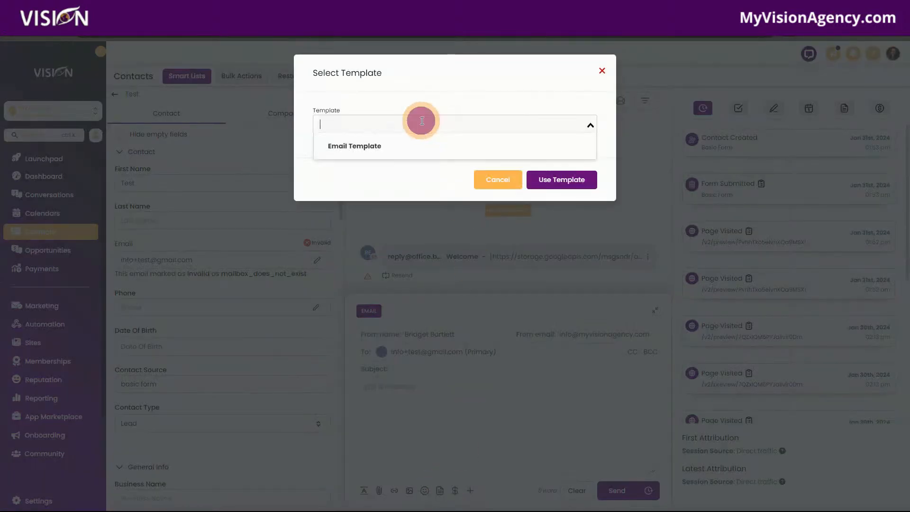
click(353, 147)
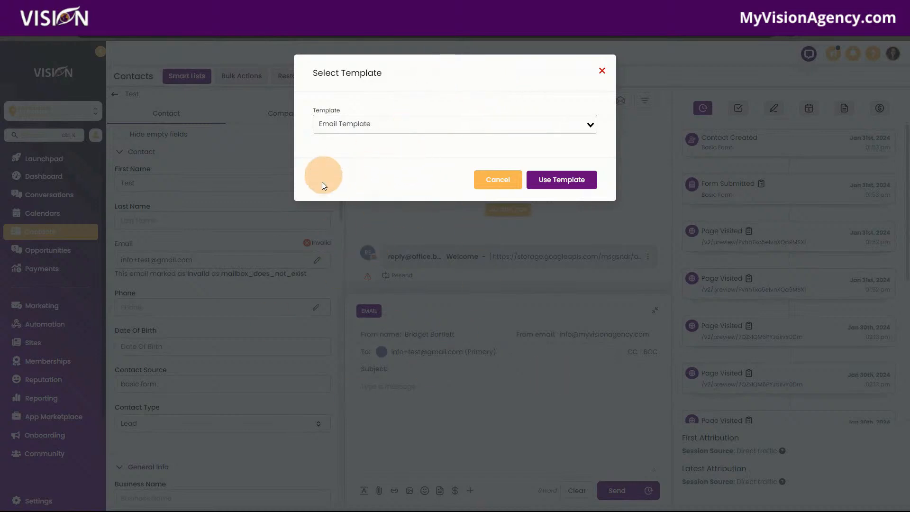
click(391, 125)
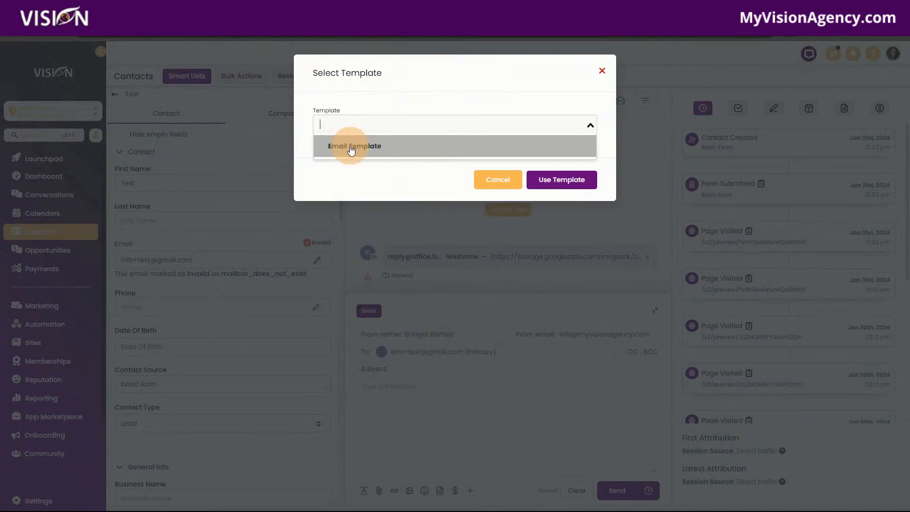
click(603, 76)
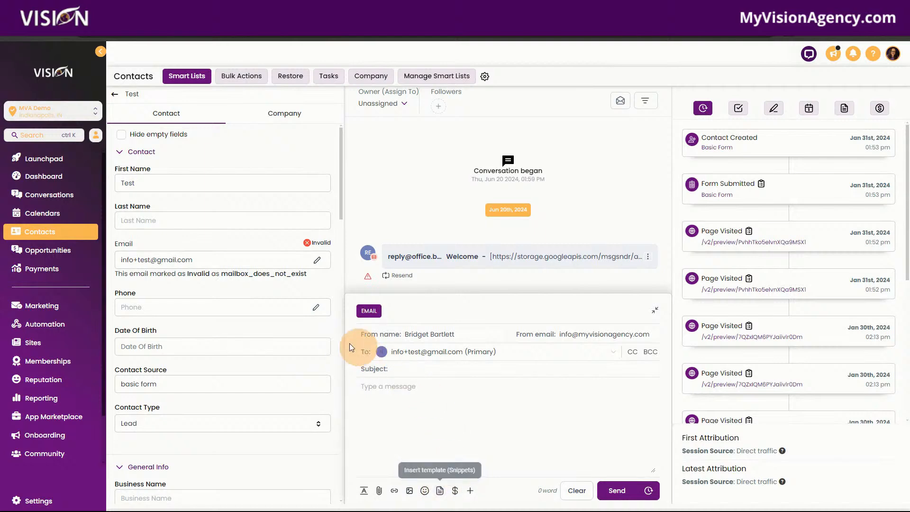
mouse_move(458, 495)
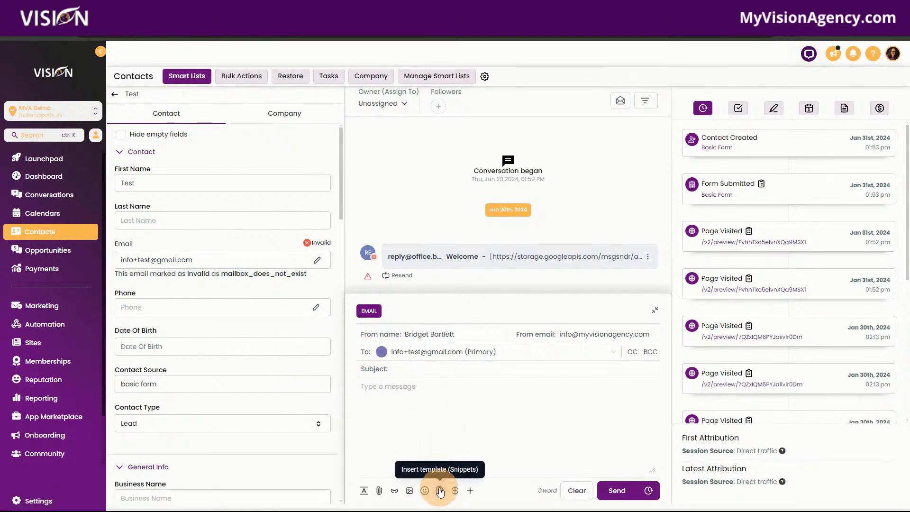
click(441, 491)
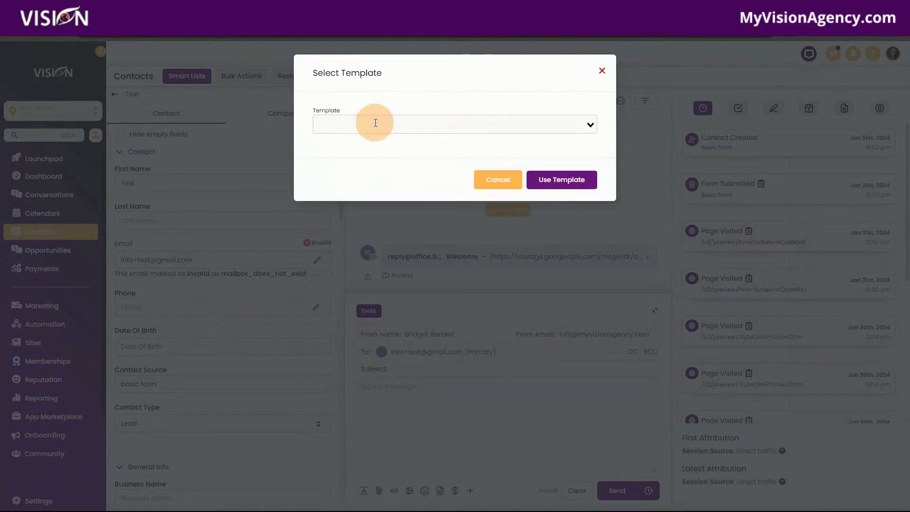
click(376, 123)
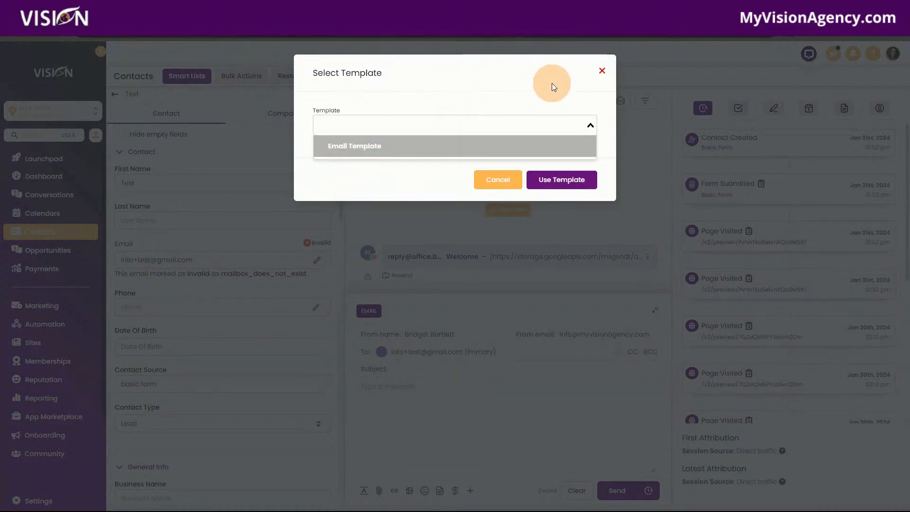
click(602, 71)
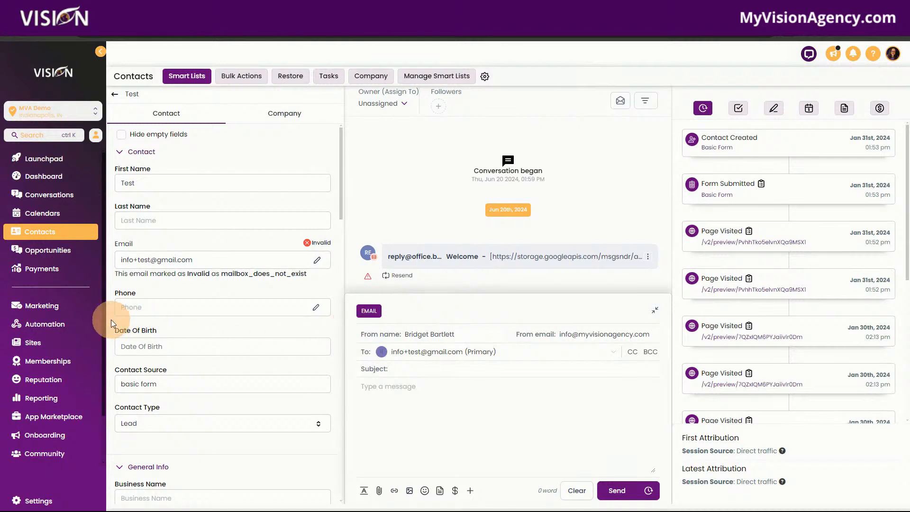
- Return to the Marketing area, view the Templates (Snippets) page and open the list of trigger links
click(57, 306)
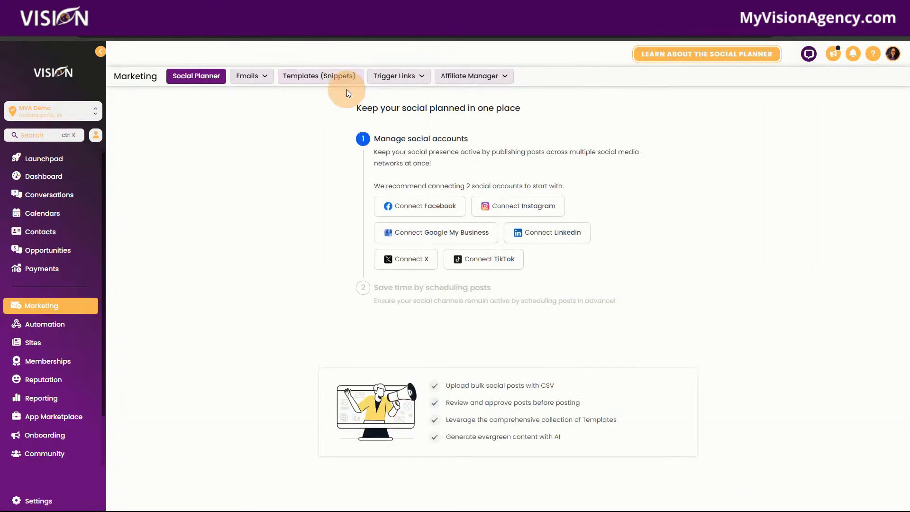
click(344, 83)
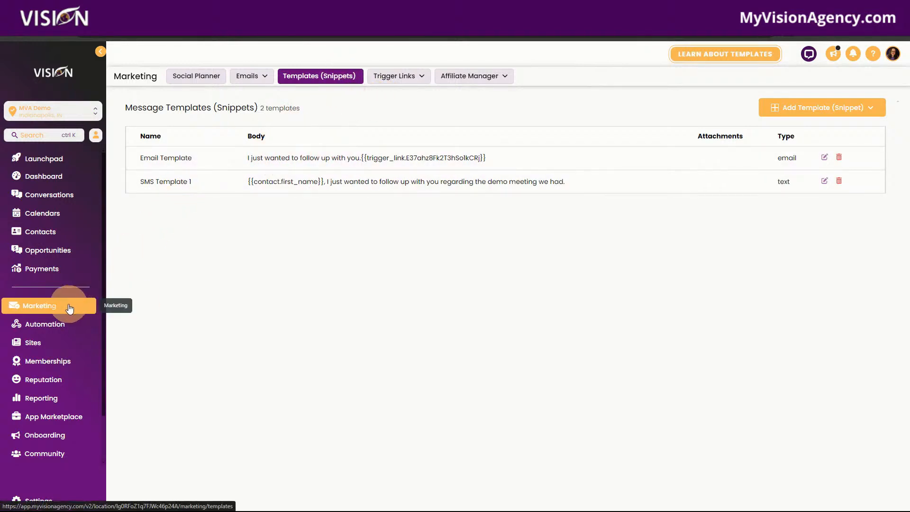
mouse_move(374, 82)
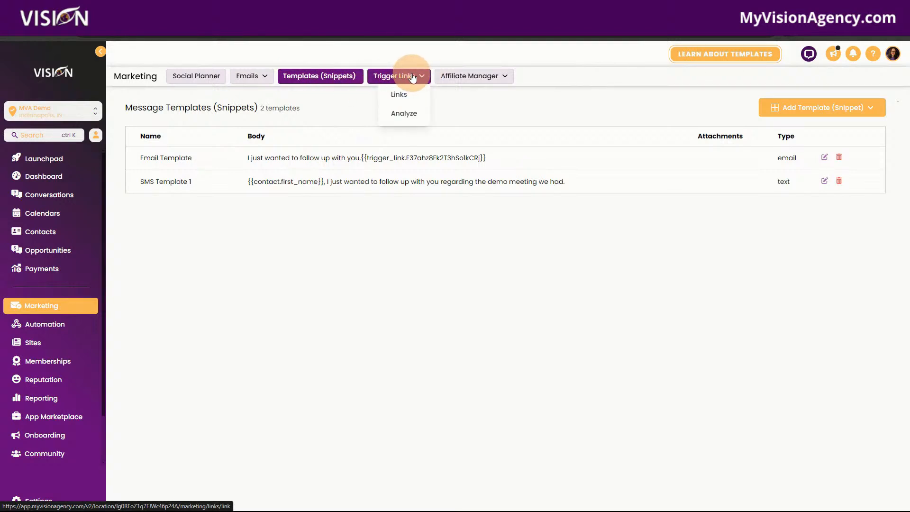
click(400, 94)
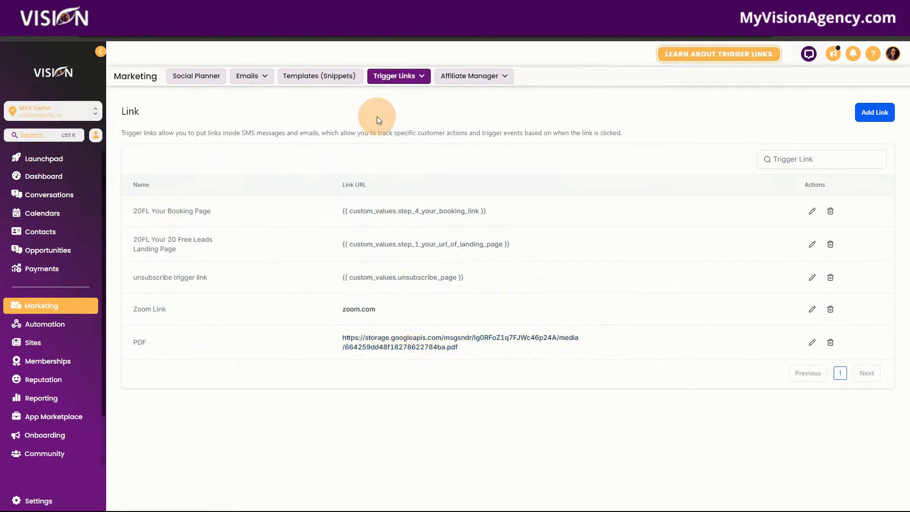
- Add a trigger link named "test" with a personal website address as its link URL, and save it
click(876, 112)
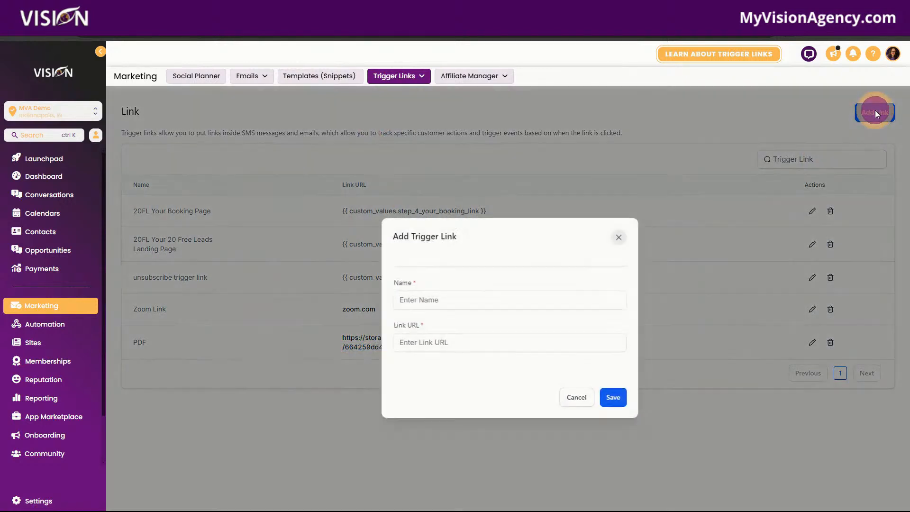
click(440, 300)
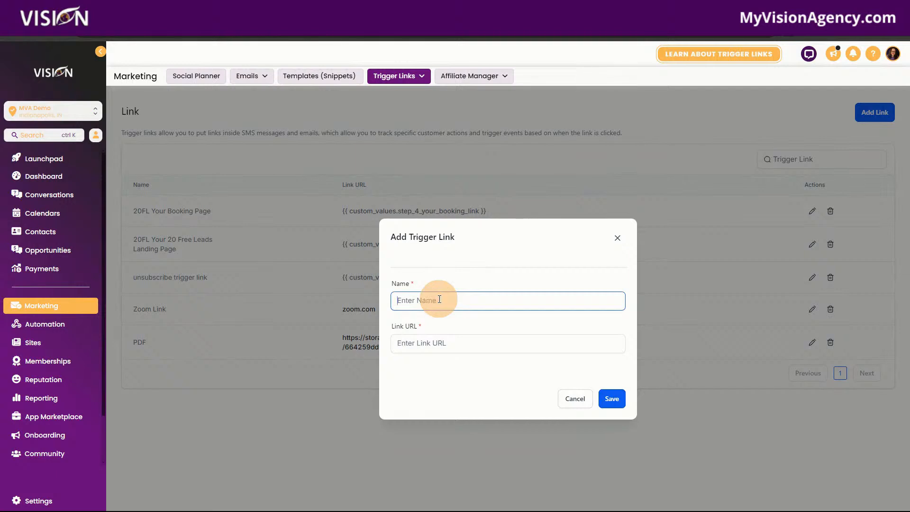
click(433, 343)
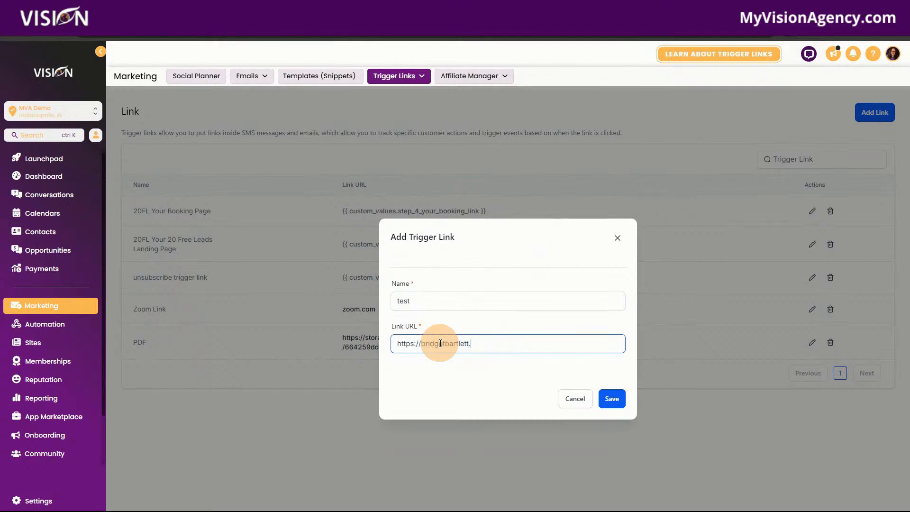
click(599, 401)
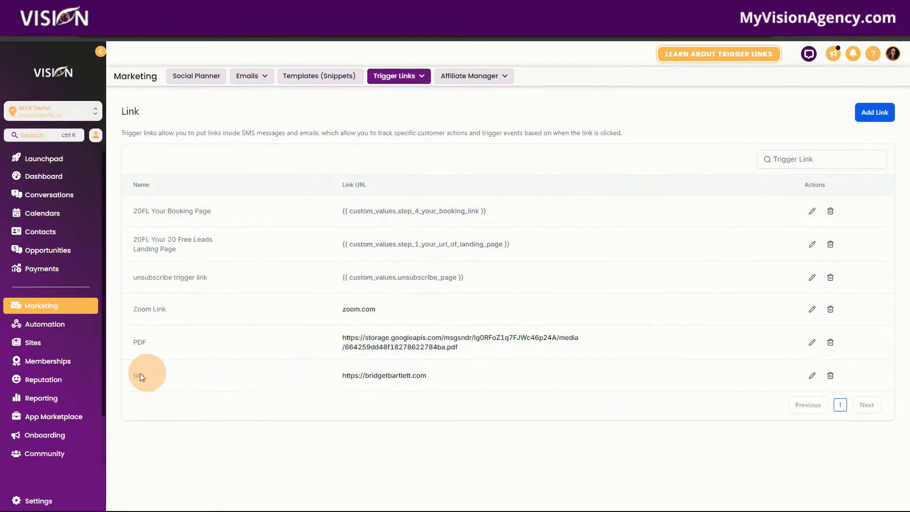
drag(146, 376, 122, 377)
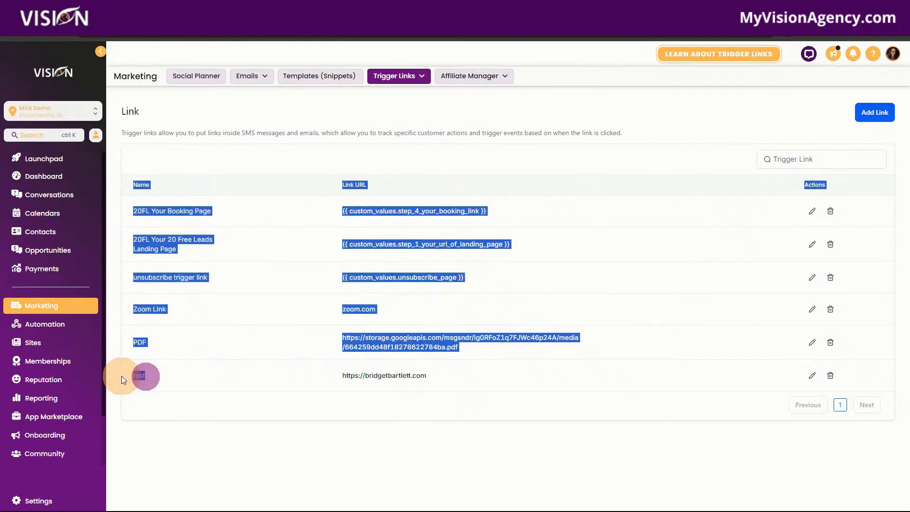
click(175, 380)
- Create a new automation workflow from scratch and dismiss the Allow Re-entry notice
click(58, 326)
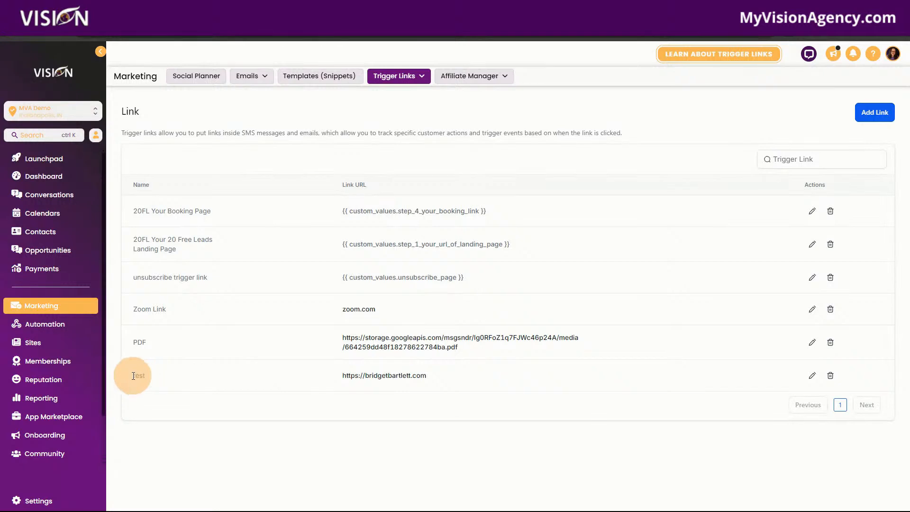
click(58, 325)
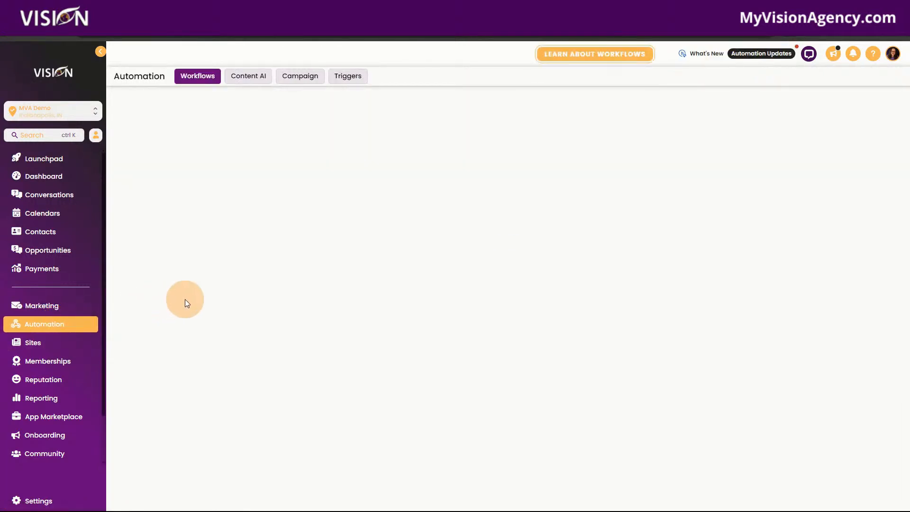
click(769, 107)
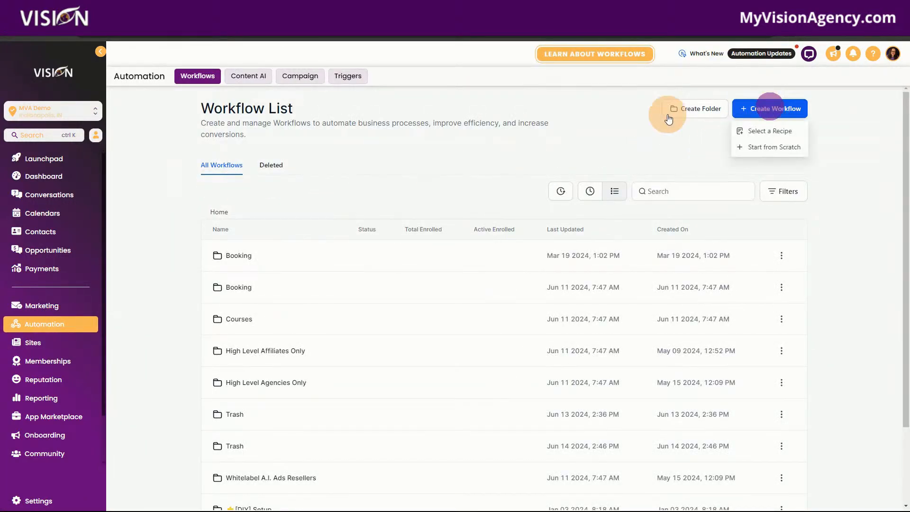
click(773, 146)
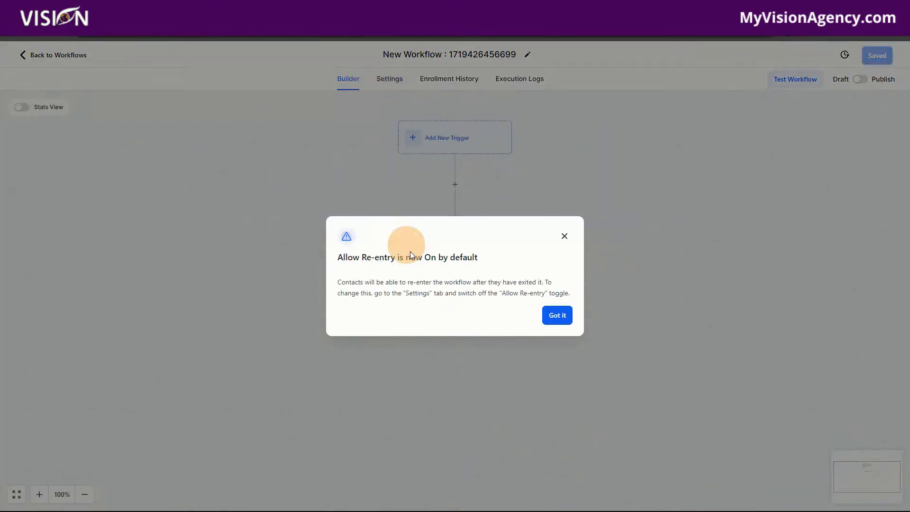
click(557, 313)
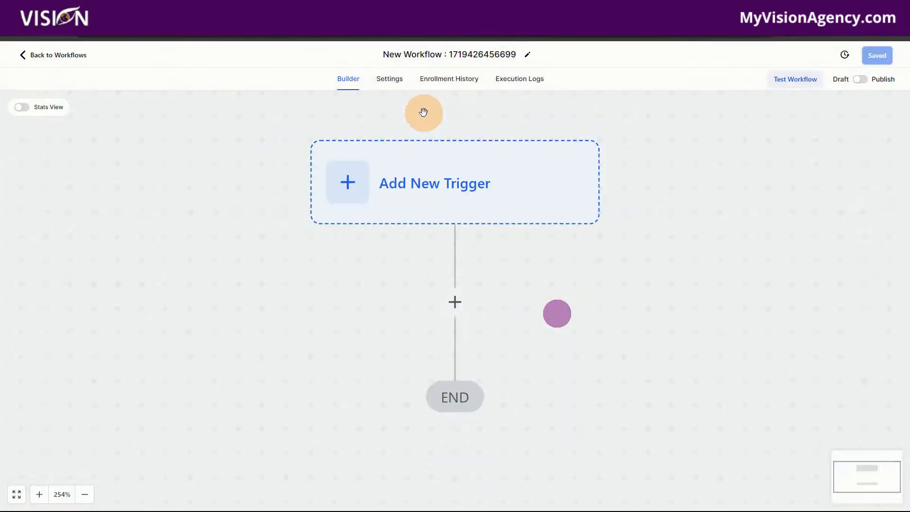
- Add a Trigger Link Clicked trigger to the workflow, filtered to the "test" trigger link, and save the trigger
click(436, 143)
text(t)
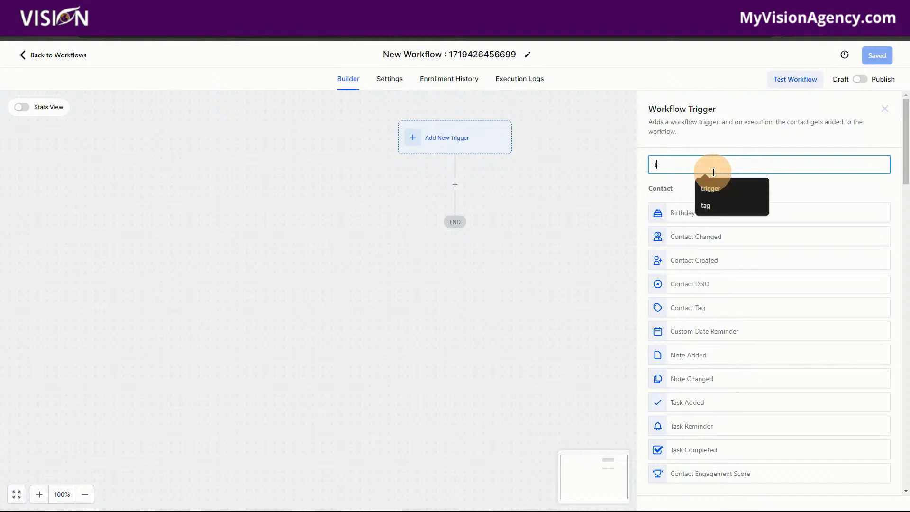
text(rigger)
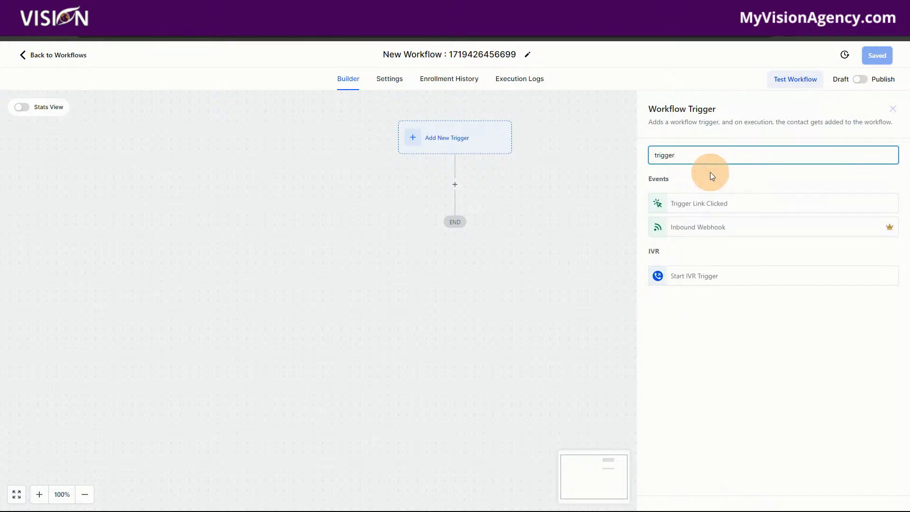
click(690, 203)
click(522, 256)
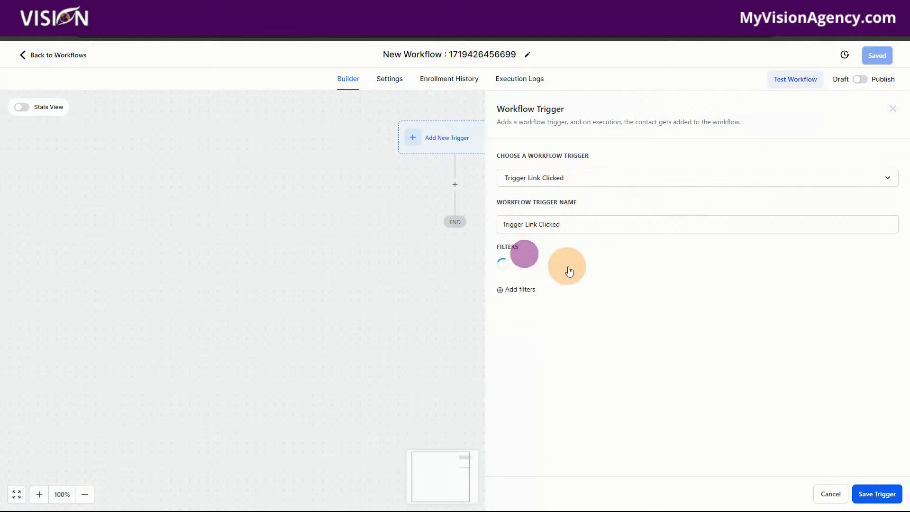
click(550, 266)
click(540, 334)
click(729, 267)
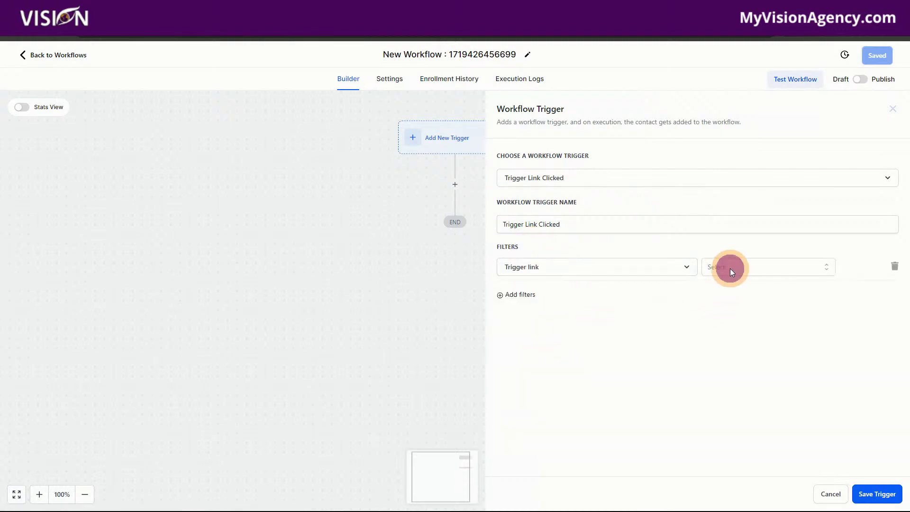
click(713, 370)
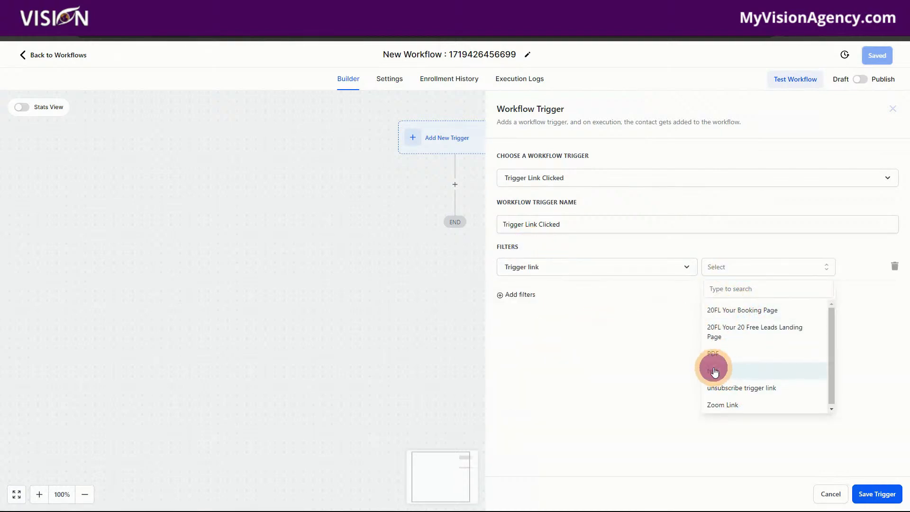
click(877, 494)
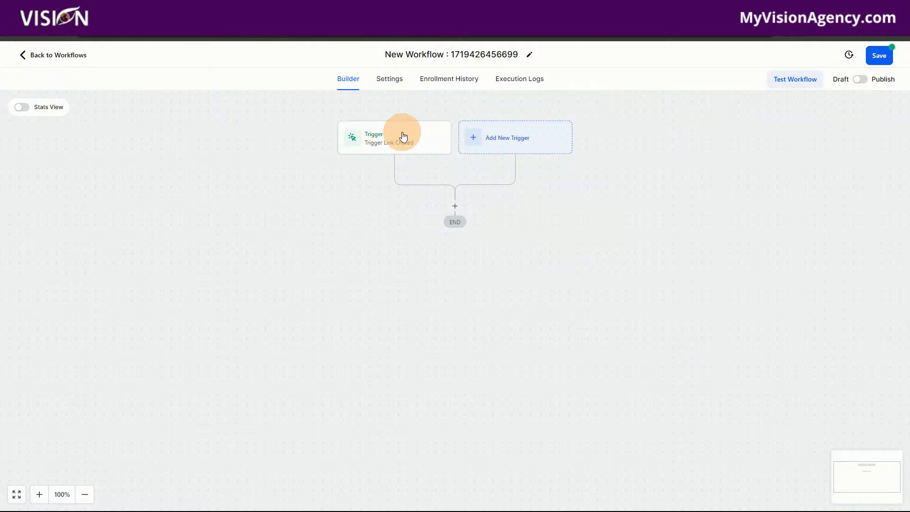
- Look through the workflow actions available for the next step, from Contact and Communication down to the Marketing and Affiliate categories
click(455, 207)
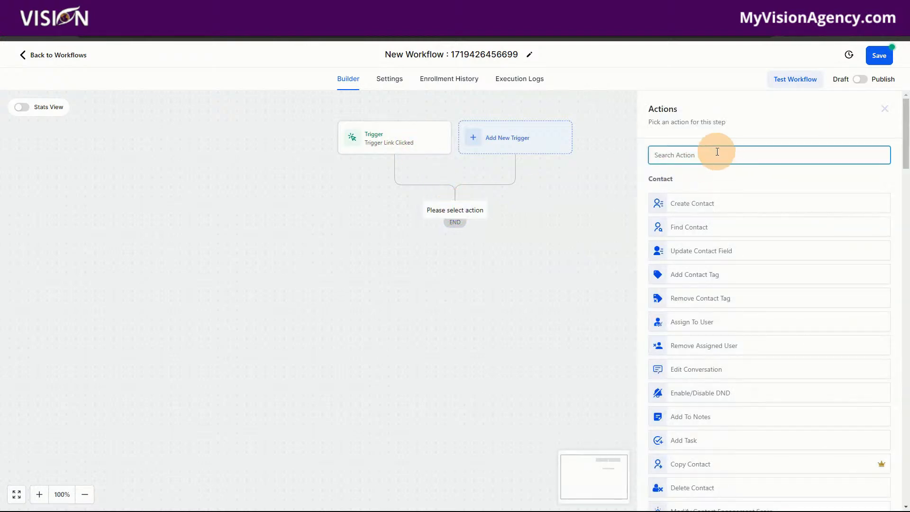
scroll(825, 323, down, 2)
scroll(814, 315, up, 1)
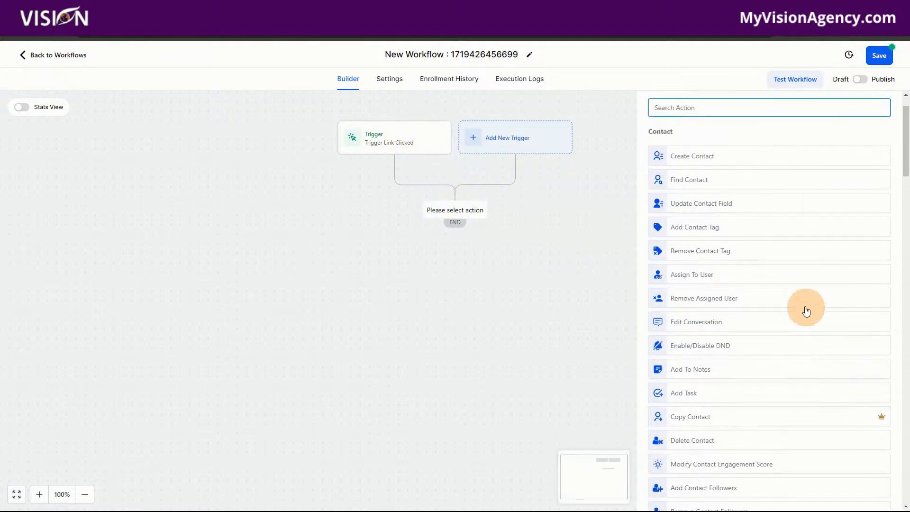
scroll(813, 285, down, 2)
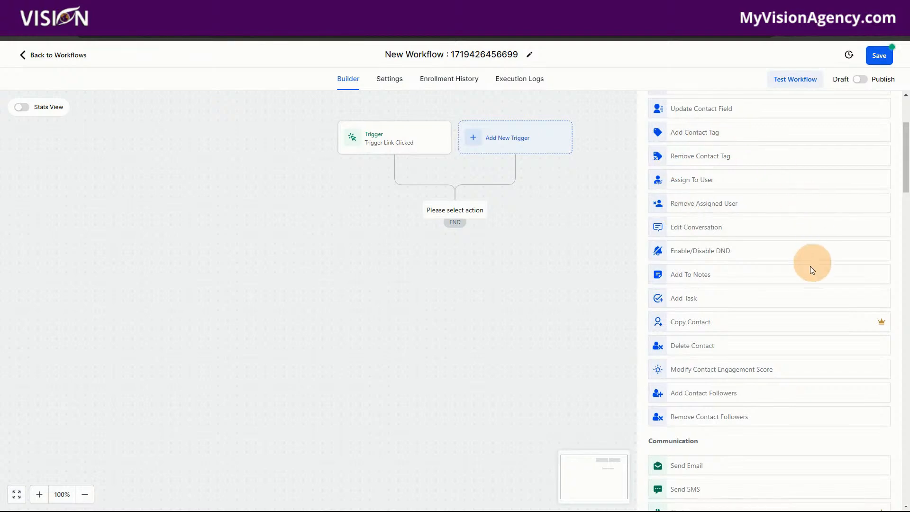
scroll(787, 294, down, 5)
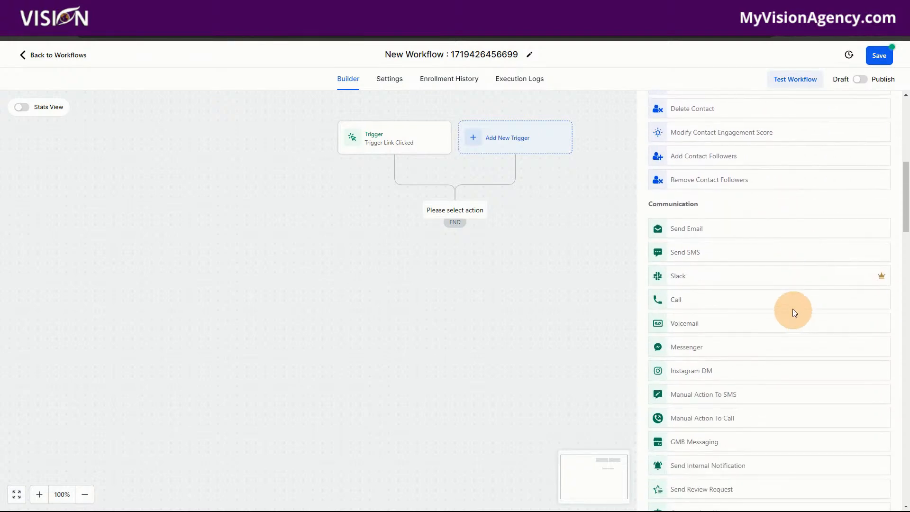
scroll(763, 278, down, 1)
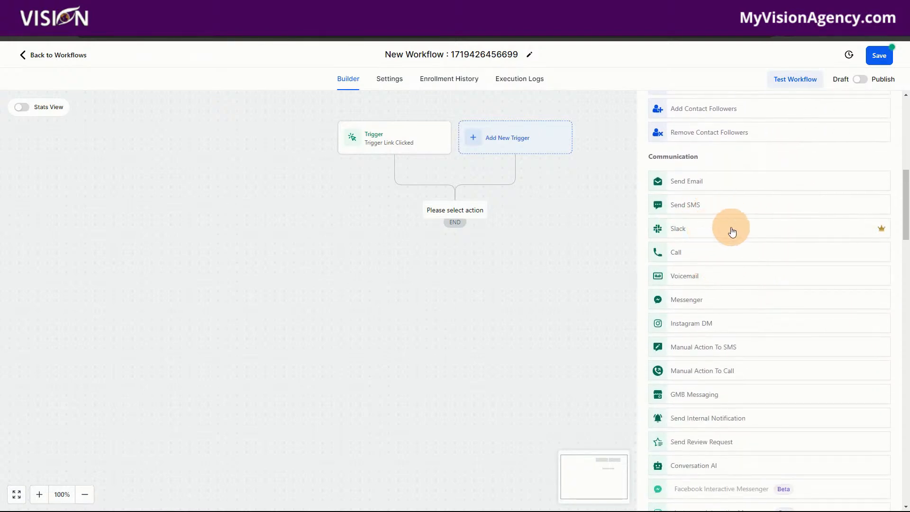
scroll(747, 242, down, 1)
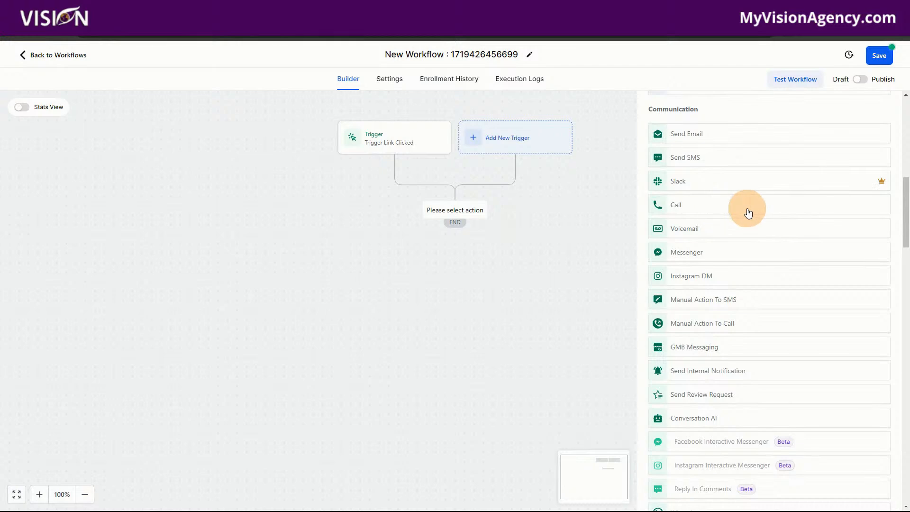
scroll(830, 351, down, 6)
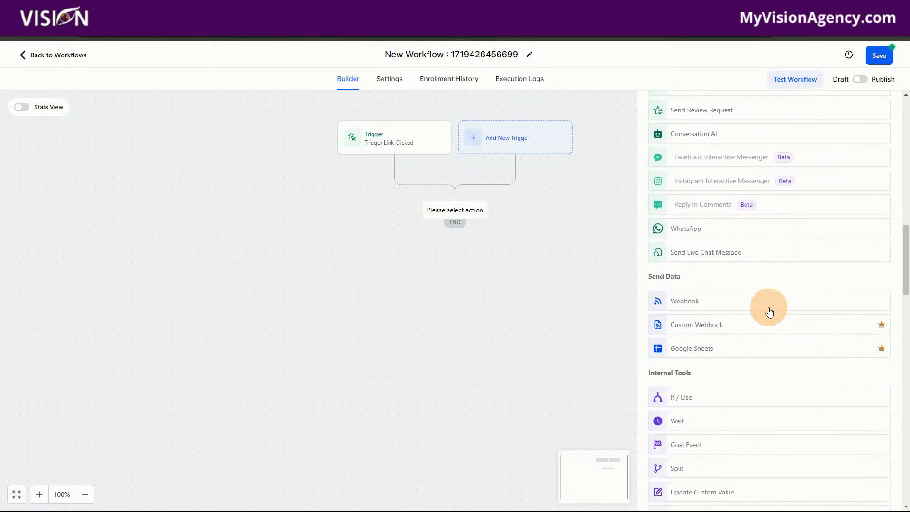
scroll(829, 286, down, 3)
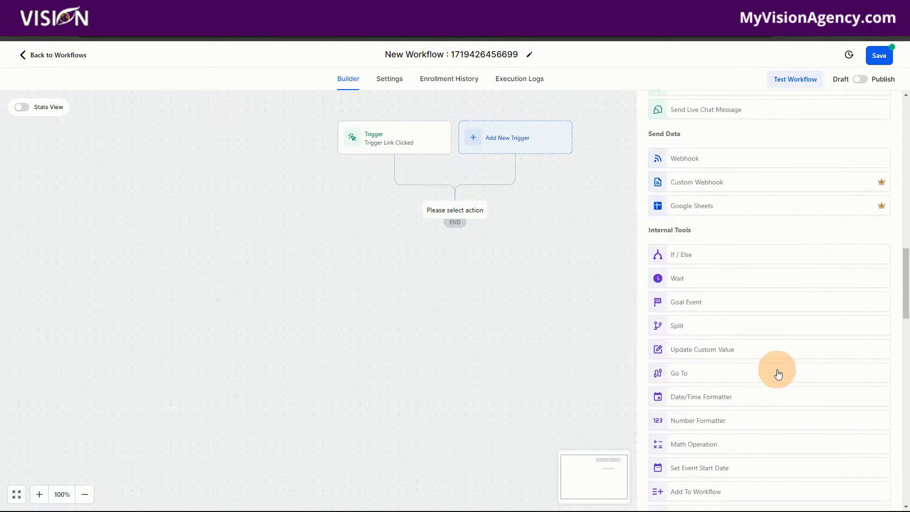
scroll(815, 308, down, 11)
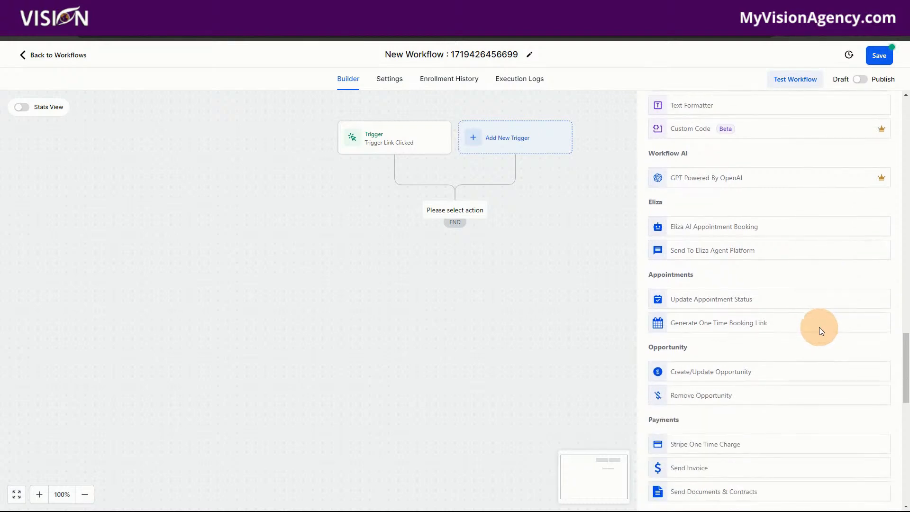
scroll(822, 331, down, 1)
scroll(815, 331, down, 3)
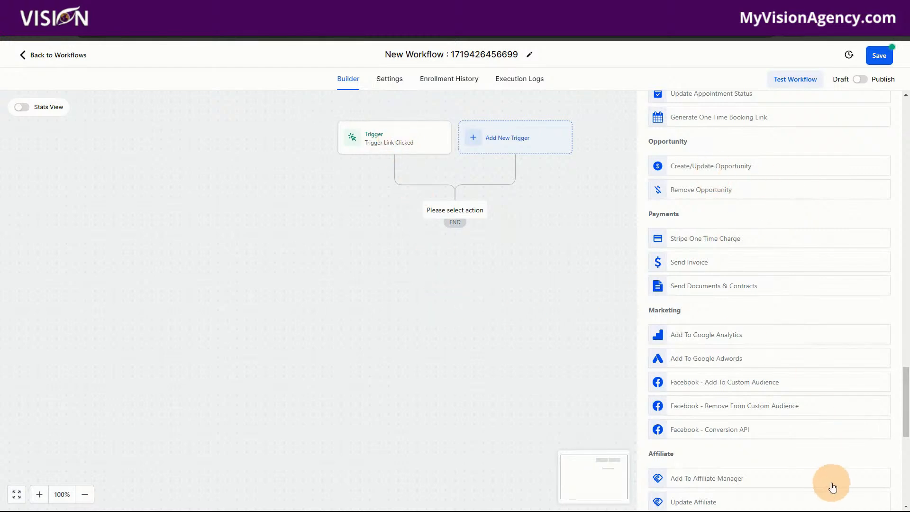
click(56, 61)
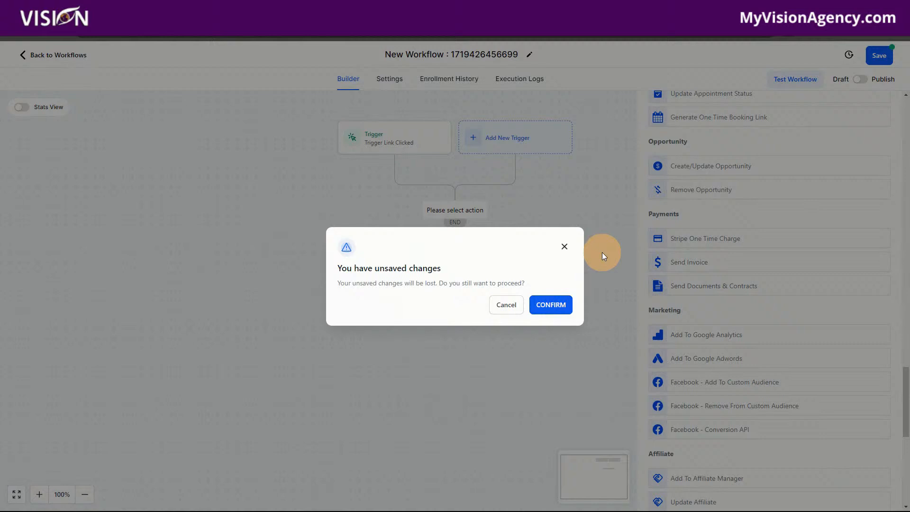
click(564, 247)
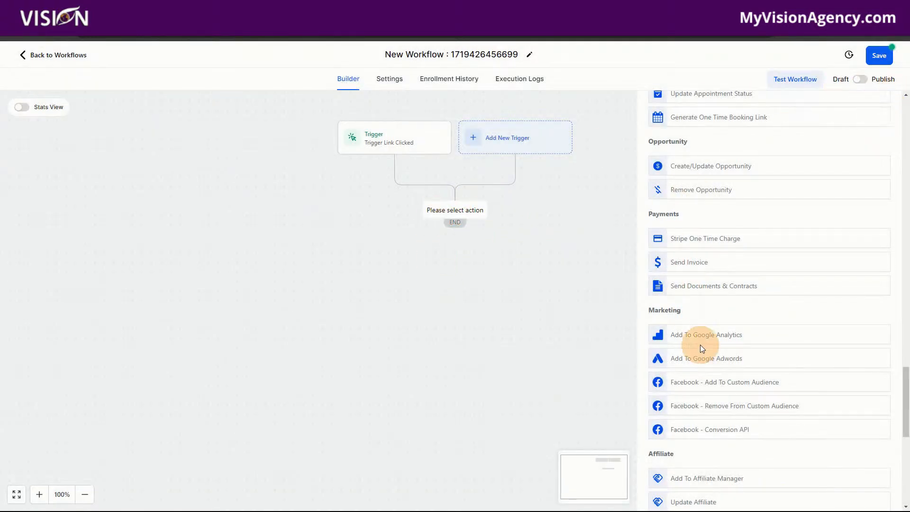
click(461, 134)
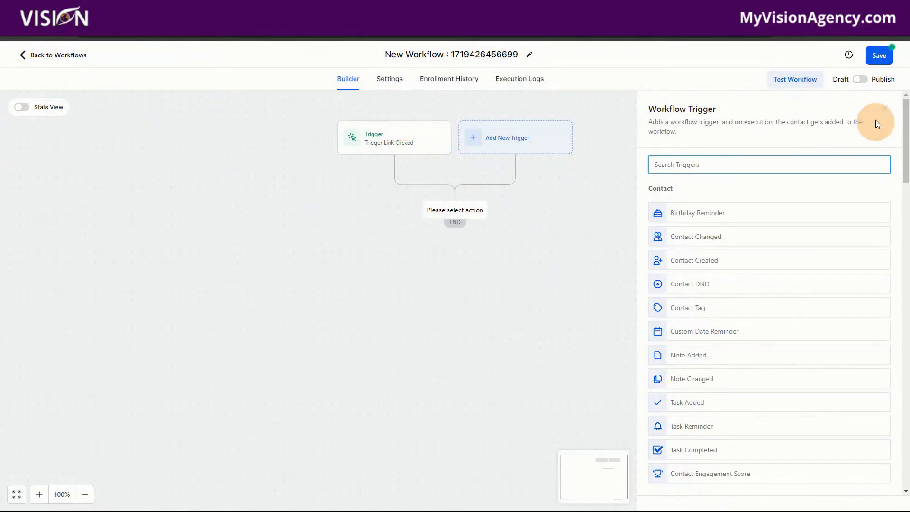
click(885, 109)
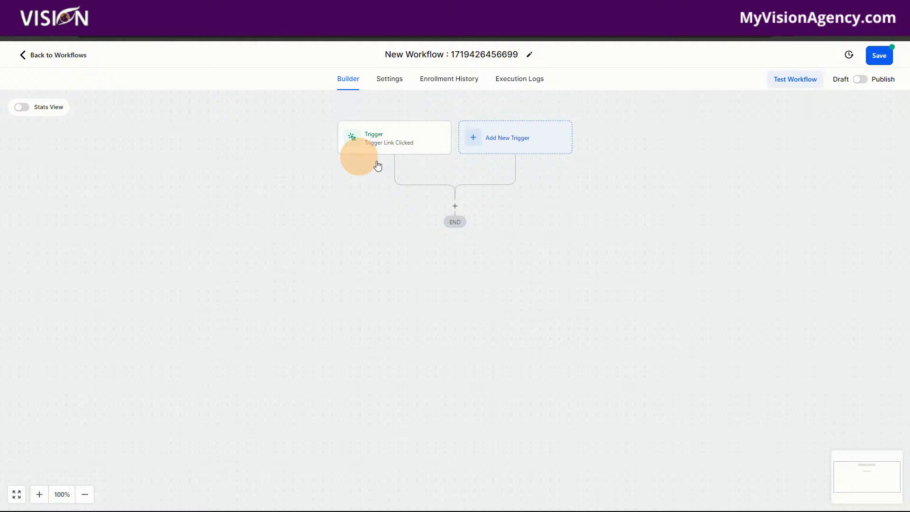
- Find the Send Email action for the workflow and write "click here" in its message
click(454, 207)
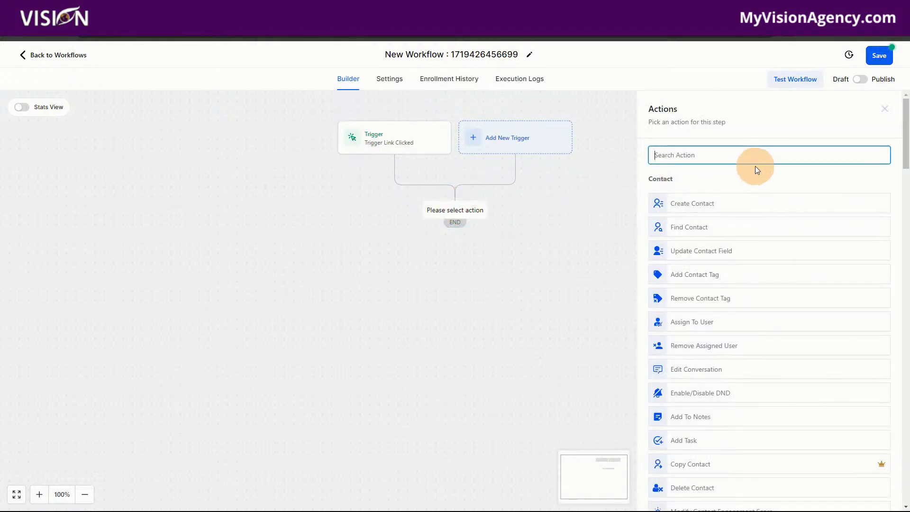
text(email)
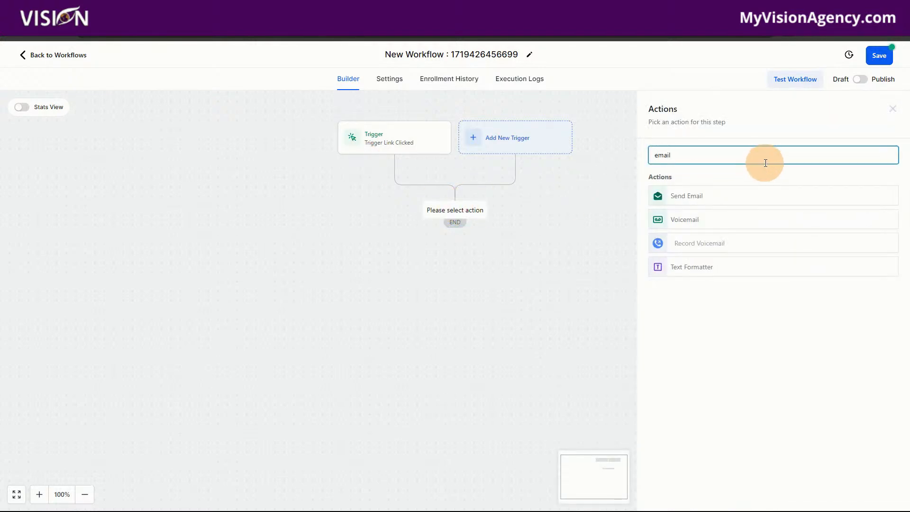
click(702, 203)
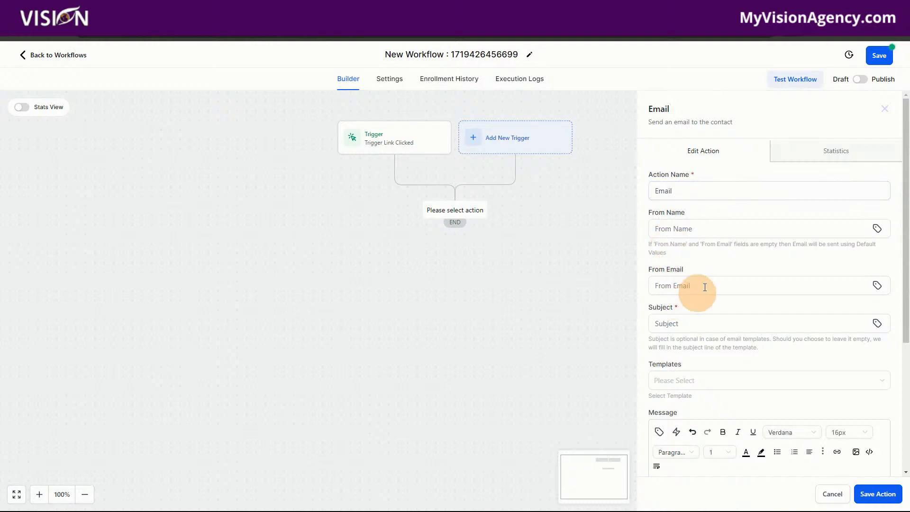
scroll(730, 311, down, 4)
click(686, 289)
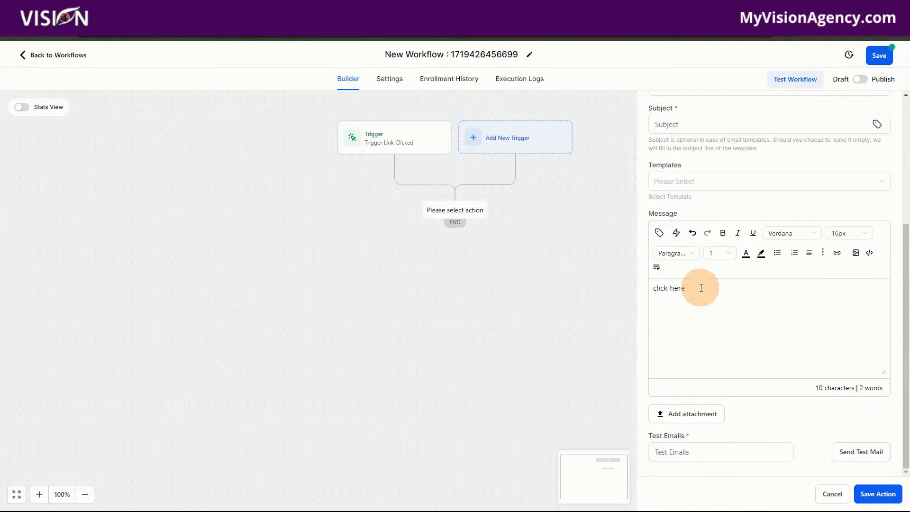
- Link the "click here" text in the email message to the "test" trigger link, choosing a link action, and save the link
drag(701, 288, 653, 291)
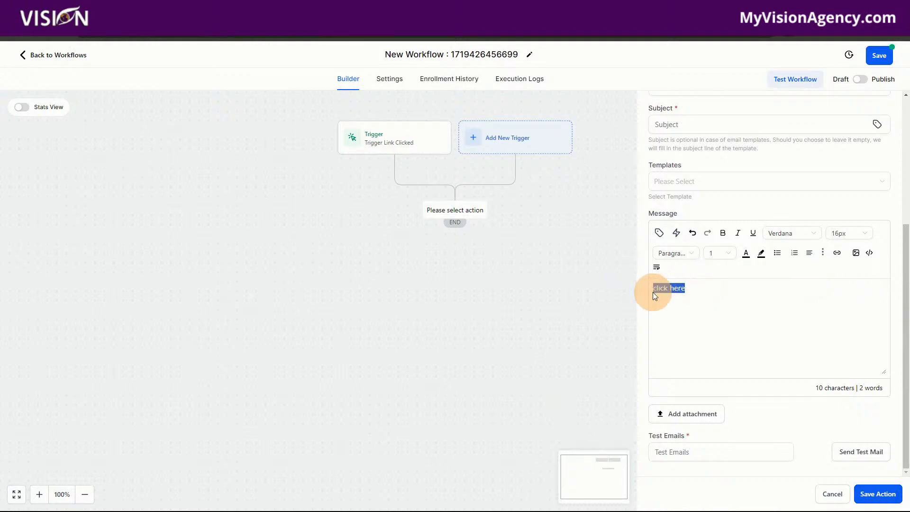
click(836, 254)
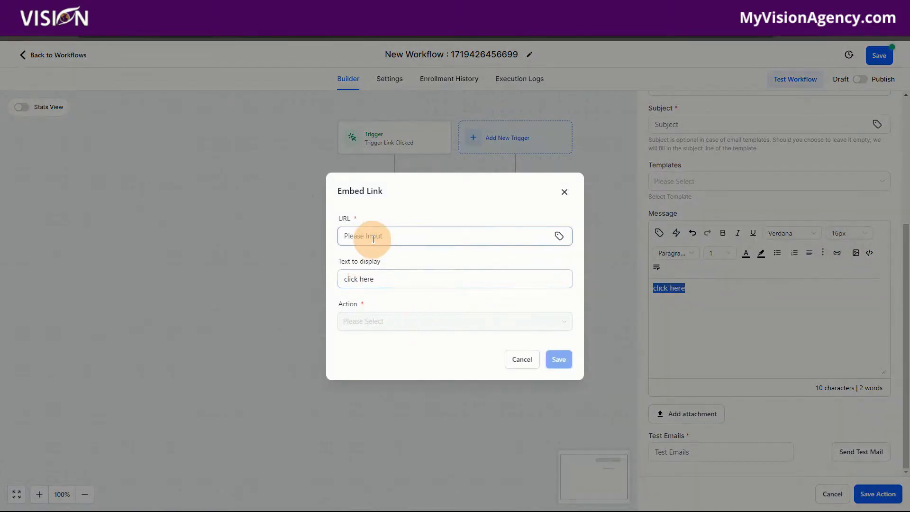
click(371, 280)
click(387, 321)
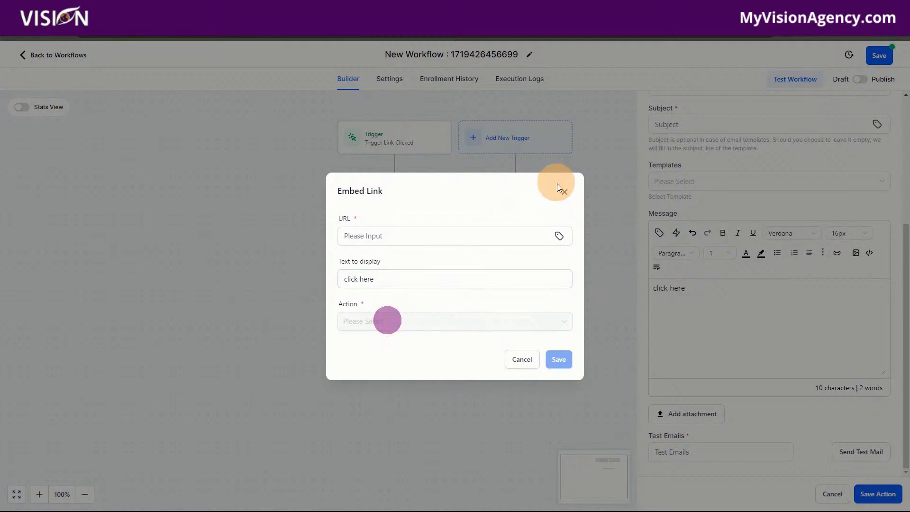
click(560, 236)
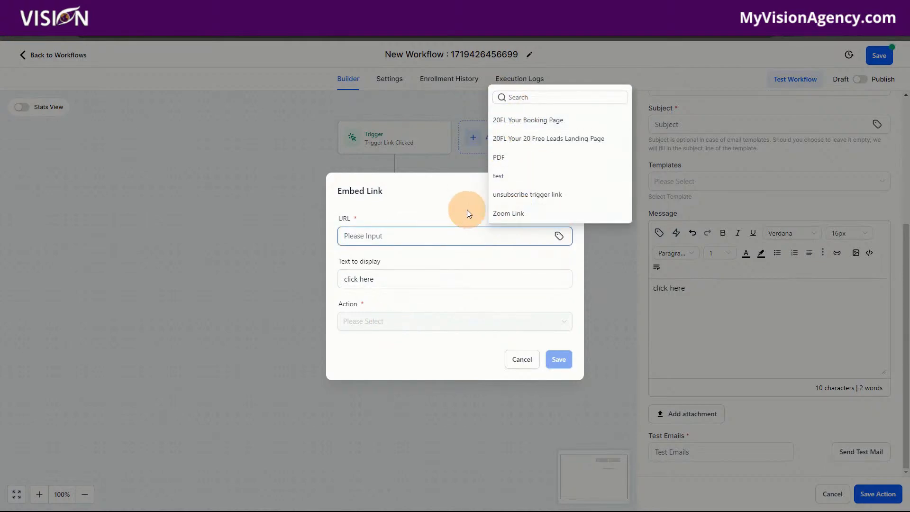
click(501, 176)
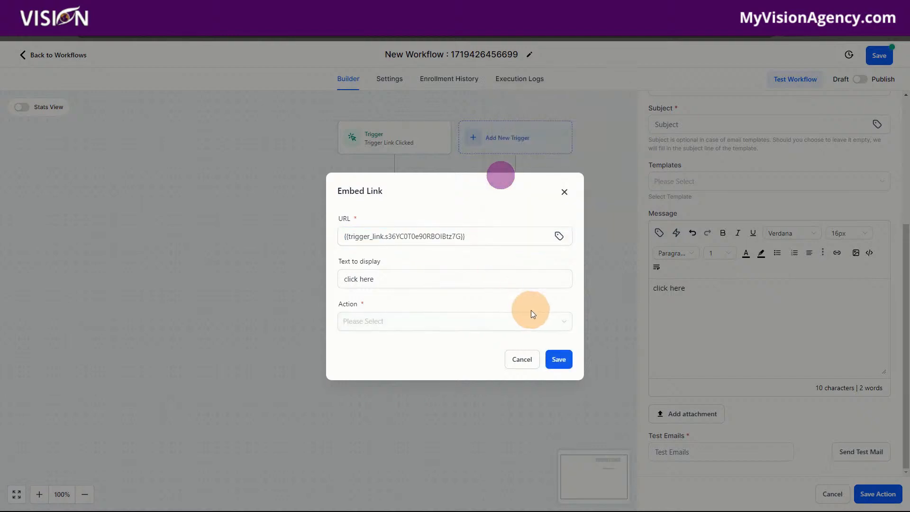
click(559, 359)
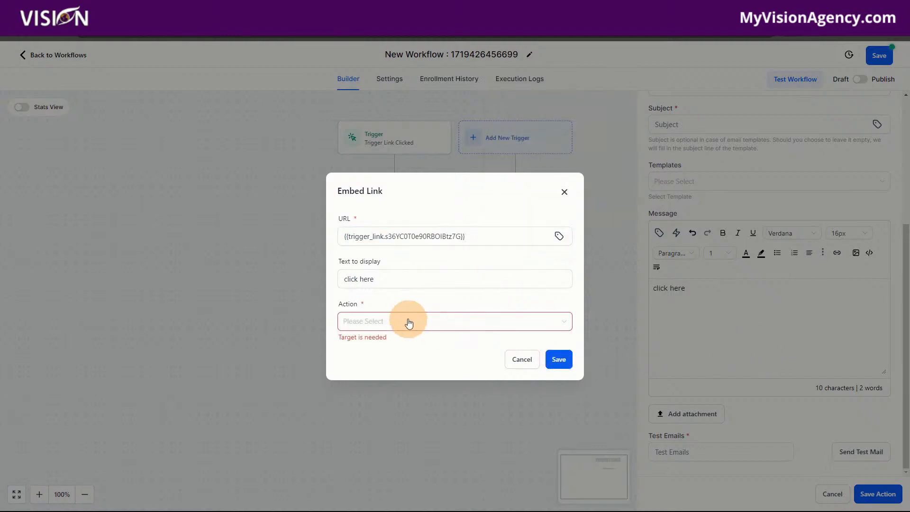
click(409, 324)
click(400, 357)
click(559, 360)
click(734, 333)
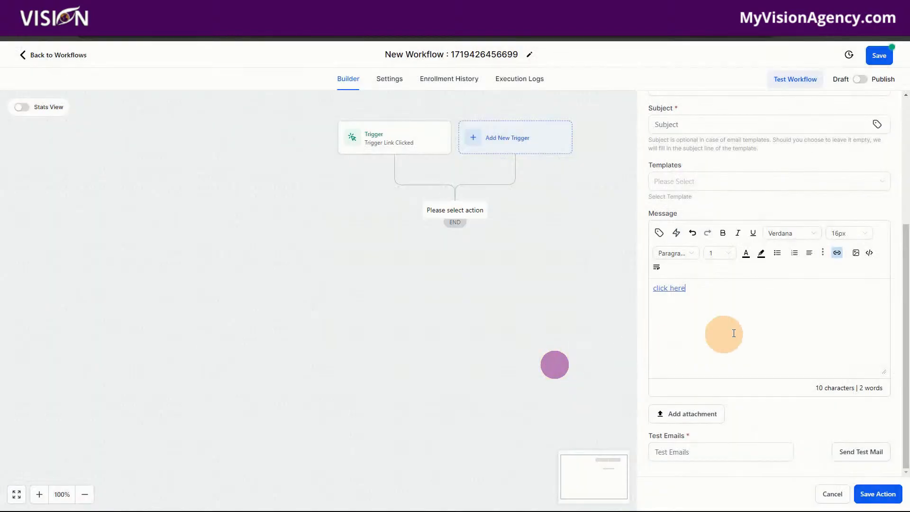
click(704, 293)
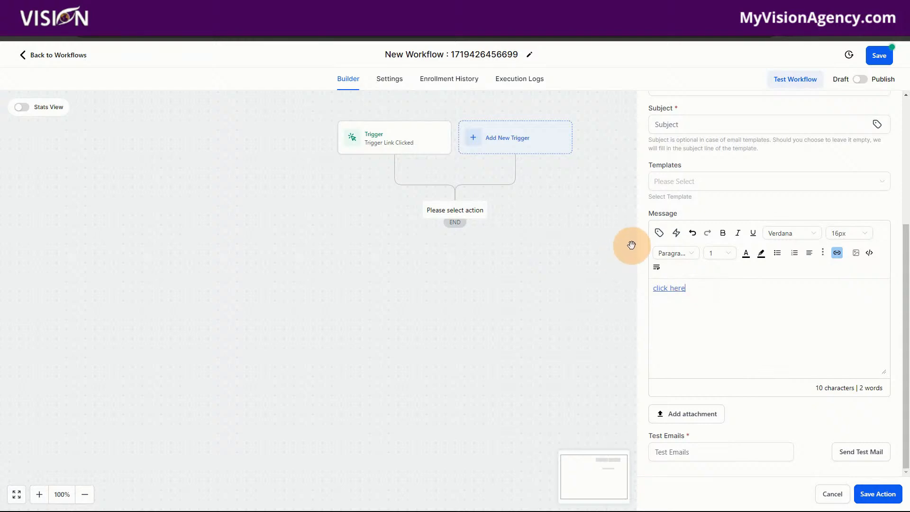
- Leave the workflow, discarding its unsaved changes, and open the trigger link Analyze page in the Marketing area
click(57, 62)
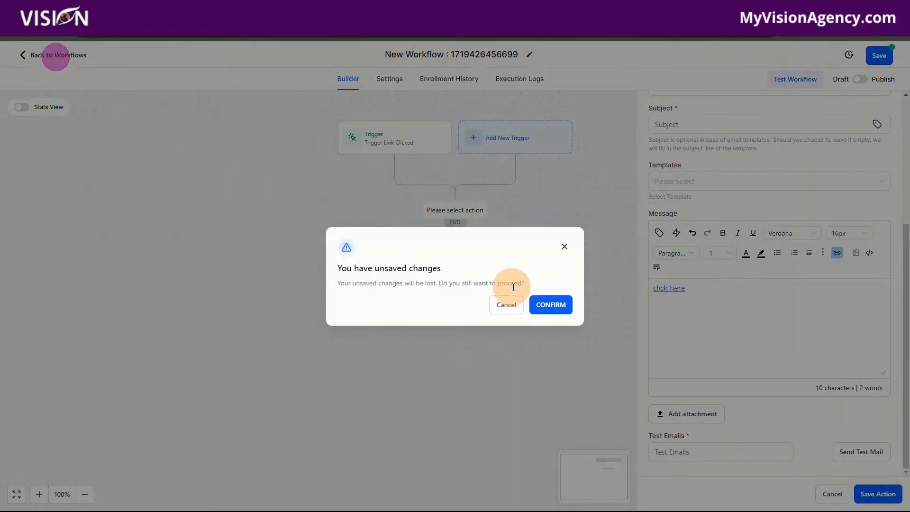
click(553, 303)
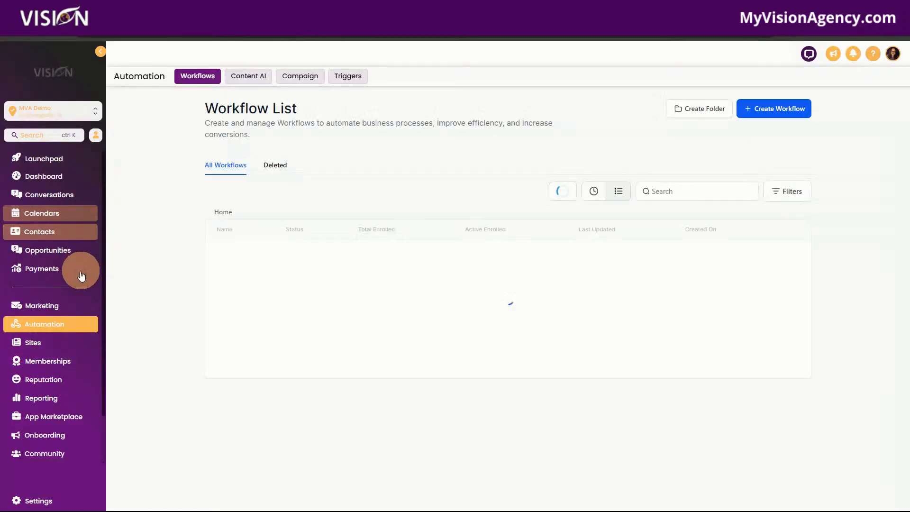
click(47, 306)
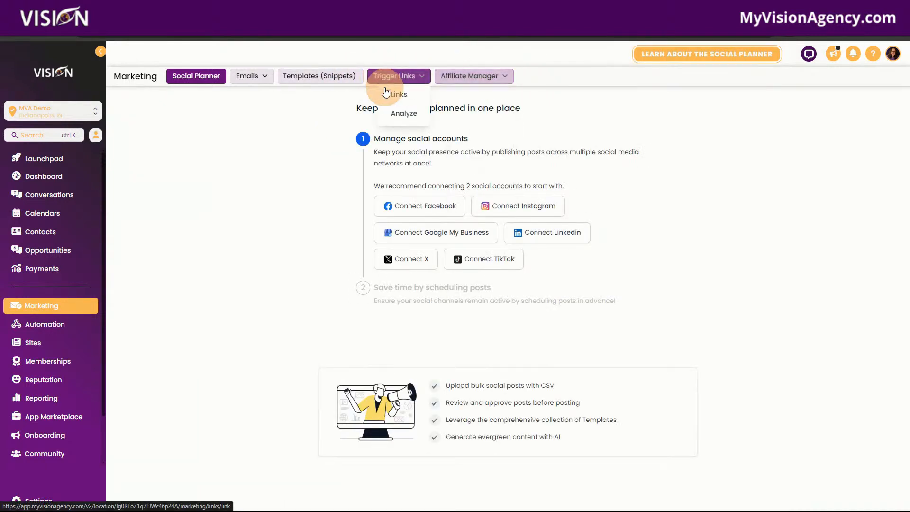
click(400, 117)
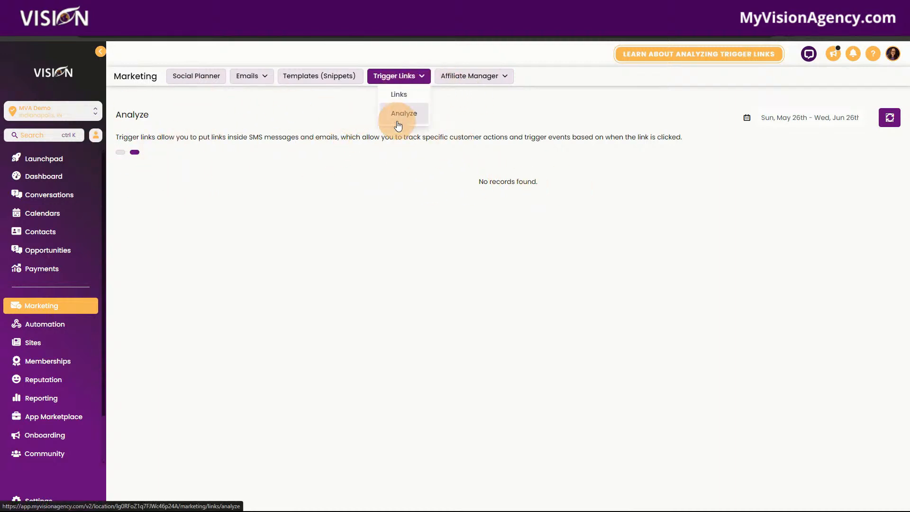
- Open the Affiliate Manager dashboard and review its revenue, conversion, payout and commission sections
mouse_move(399, 77)
mouse_move(487, 82)
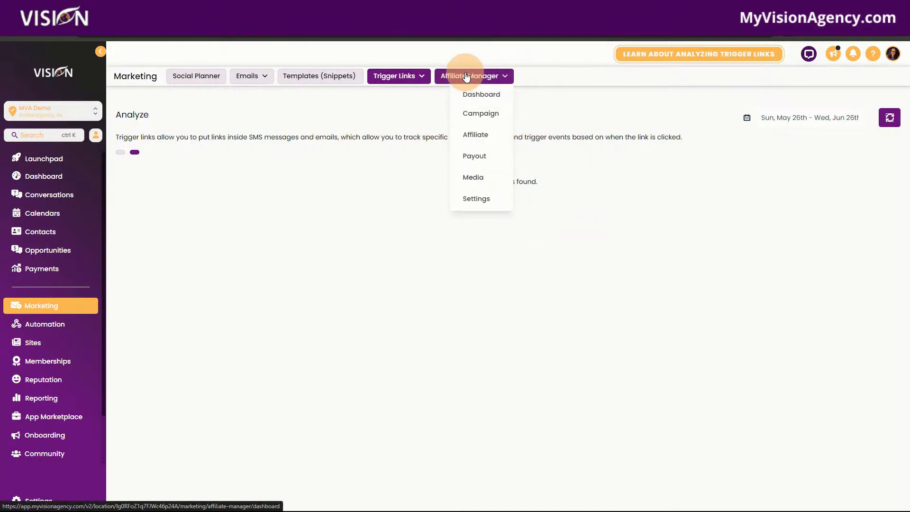
click(490, 93)
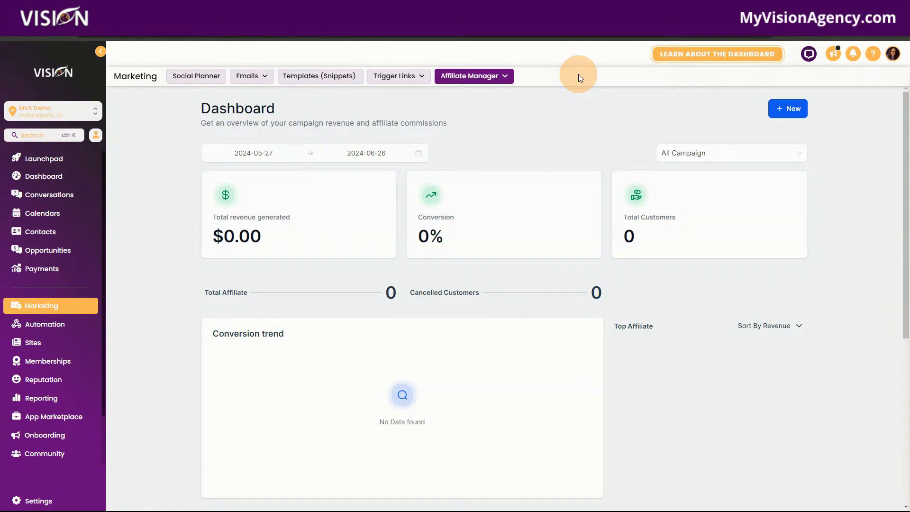
mouse_move(445, 79)
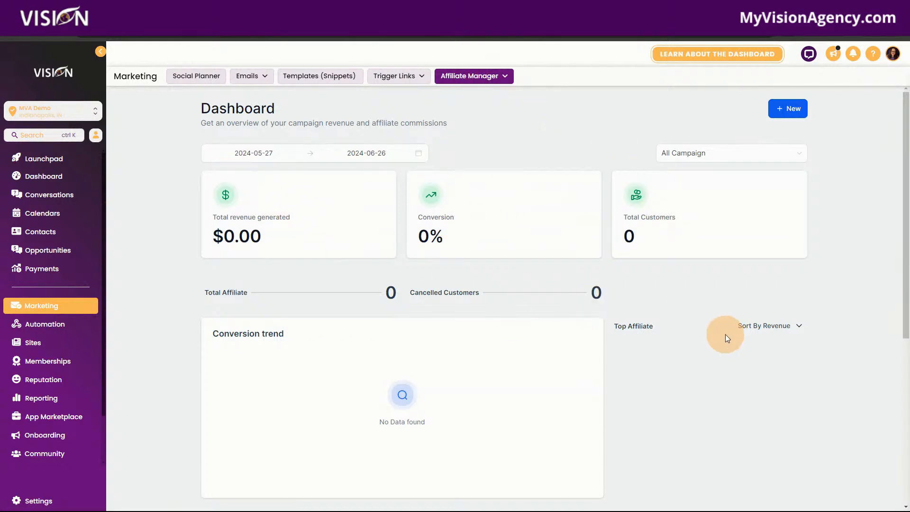
scroll(726, 334, down, 1)
scroll(661, 315, down, 5)
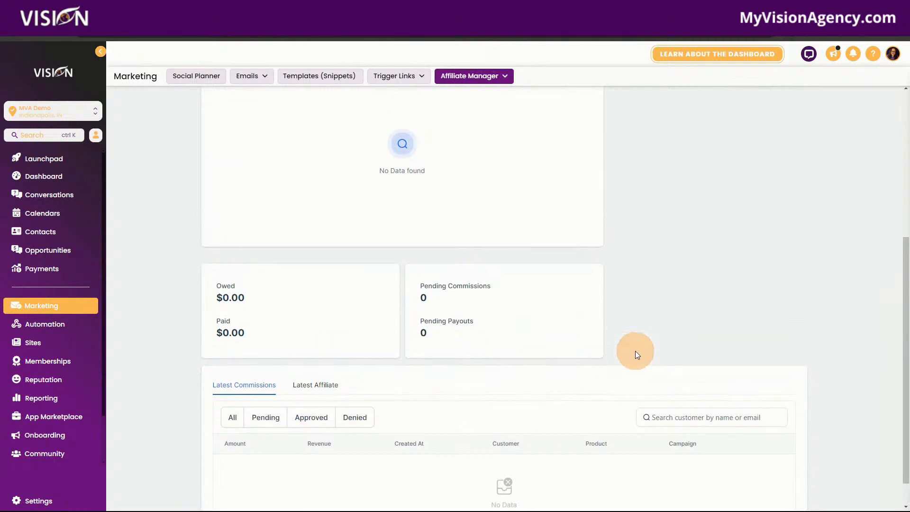
- Open the Affiliate Manager's Campaign page to view the list of affiliate campaigns
scroll(634, 356, up, 6)
click(494, 78)
click(478, 108)
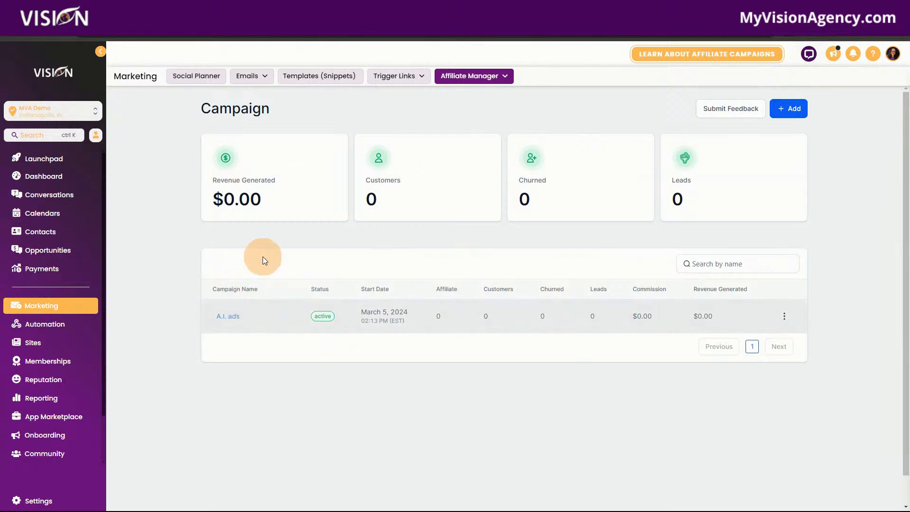
- Open the A.I. ads campaign and examine its link source, default affiliate URL and eligible products
click(229, 316)
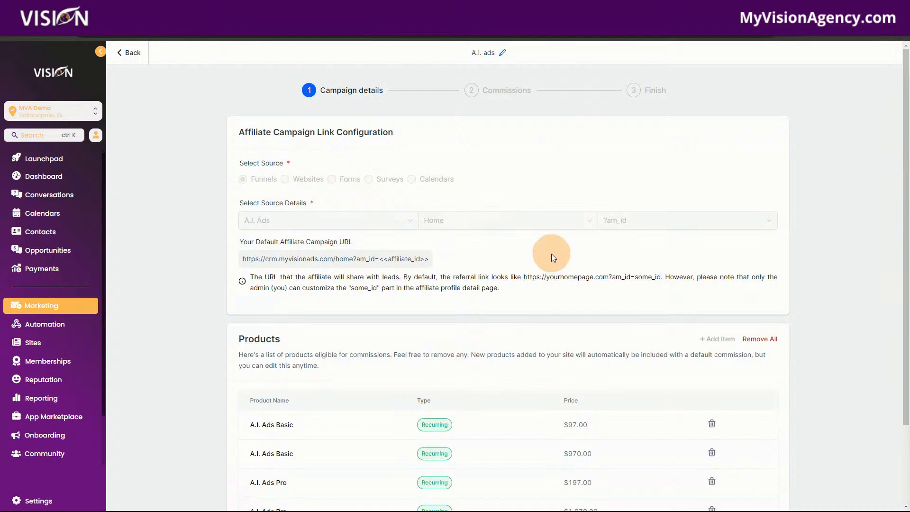
scroll(354, 245, down, 2)
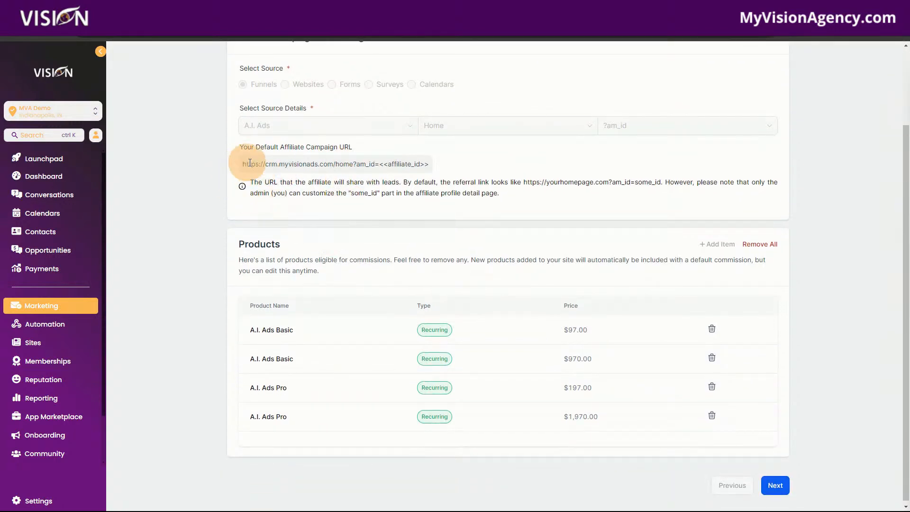
drag(240, 164, 469, 170)
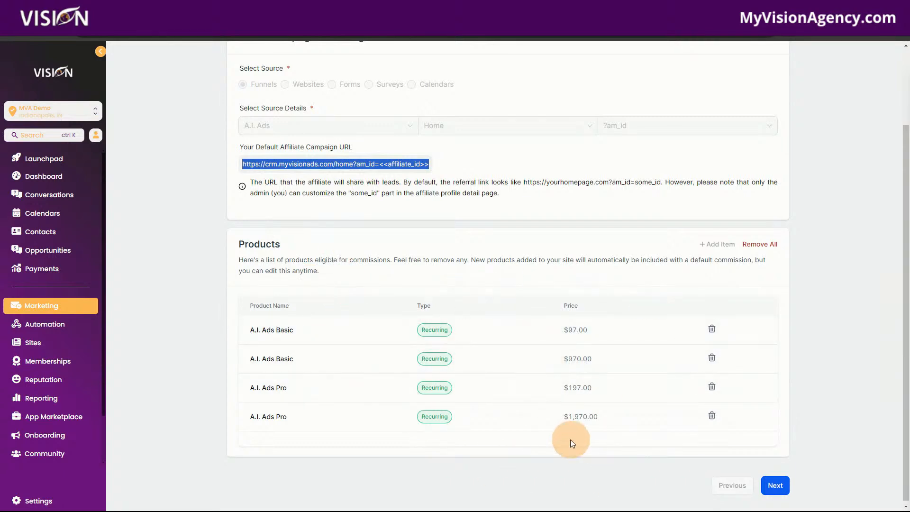
scroll(499, 339, up, 3)
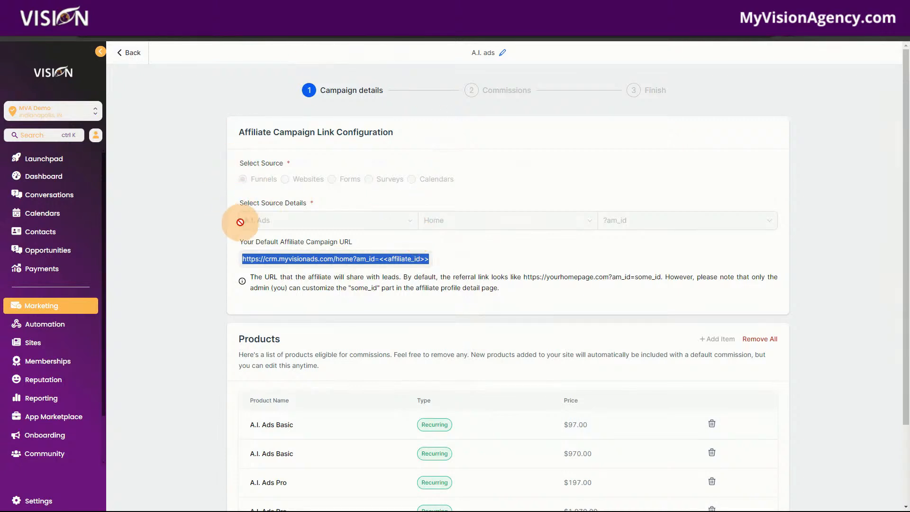
click(246, 258)
drag(247, 258, 357, 269)
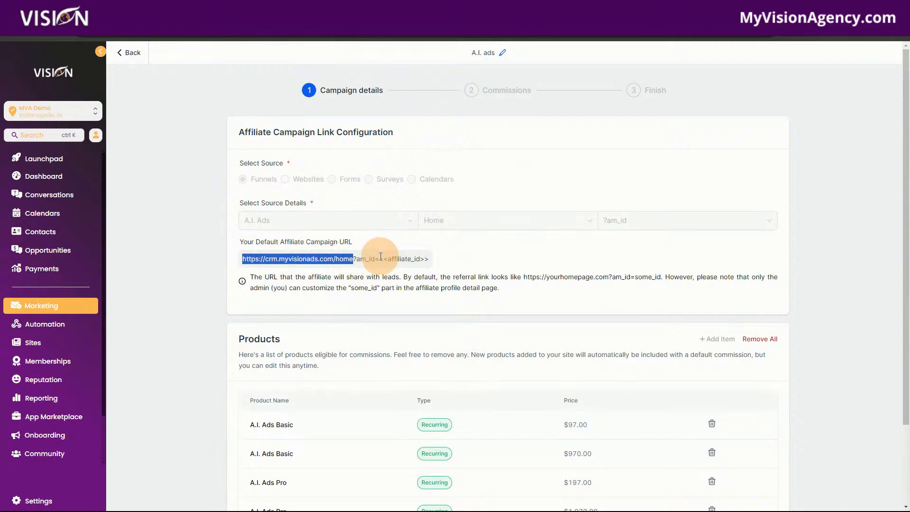
drag(379, 258, 406, 258)
scroll(477, 328, down, 2)
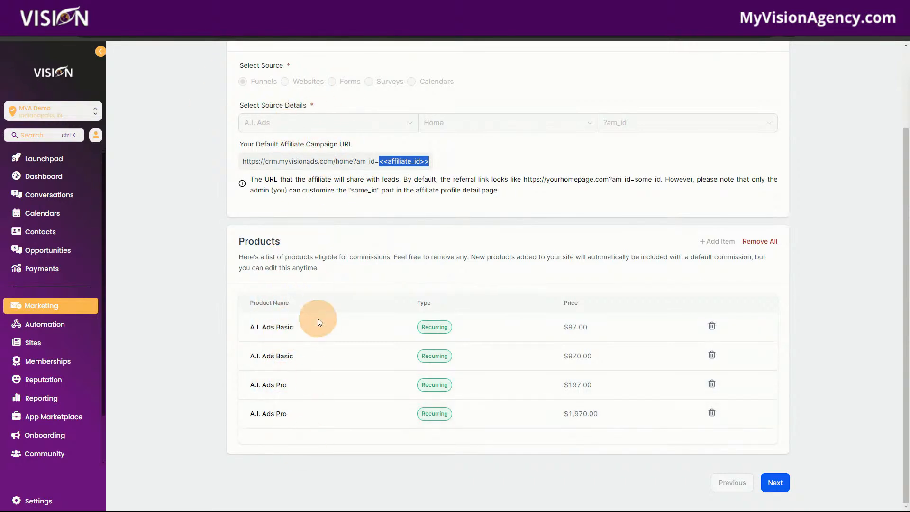
scroll(352, 456, up, 2)
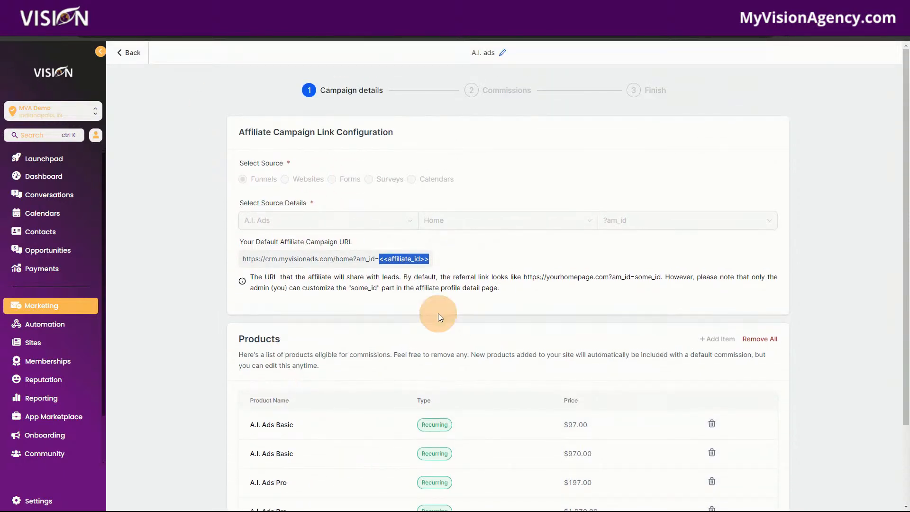
scroll(806, 284, down, 2)
- Advance to the campaign's Commissions stage and review the default commission types and the per-product commission settings
click(778, 482)
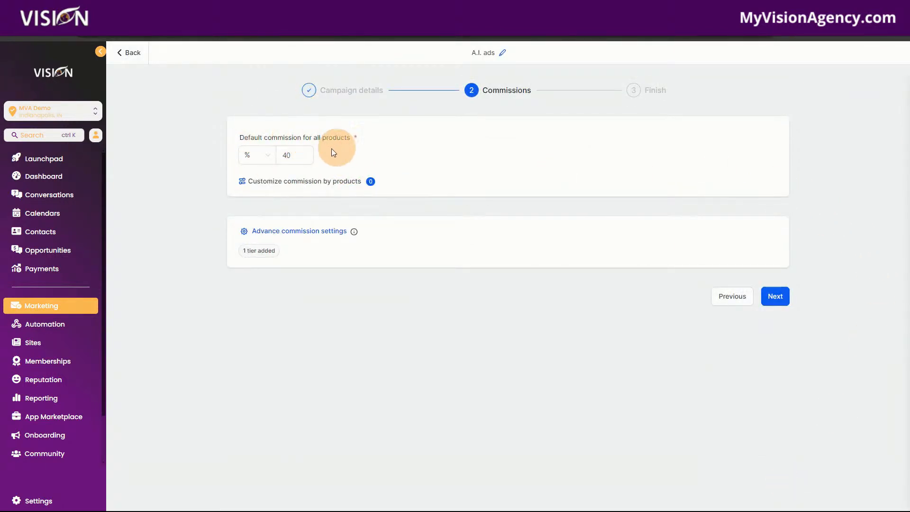
click(300, 157)
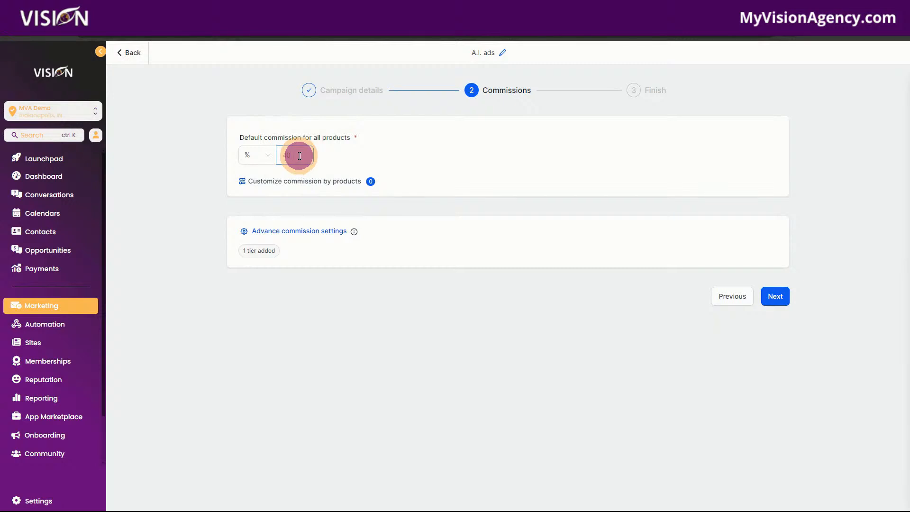
click(261, 157)
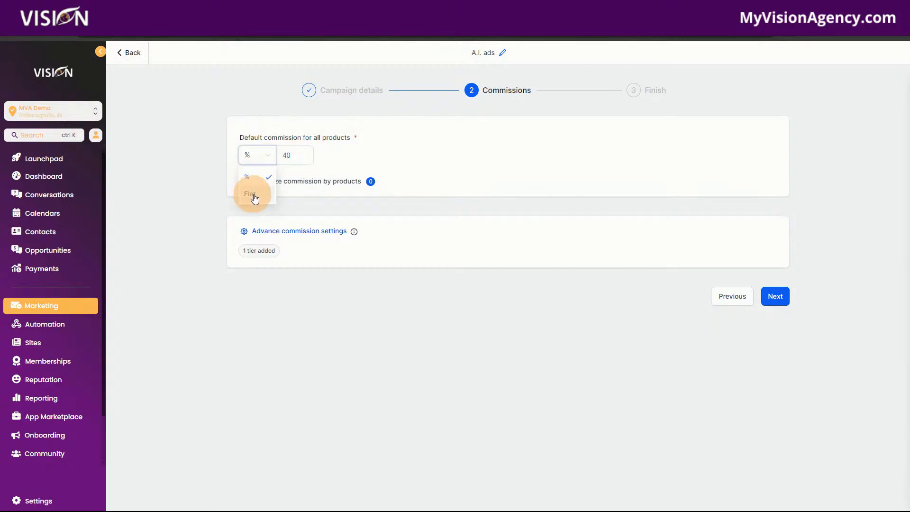
click(342, 152)
click(274, 181)
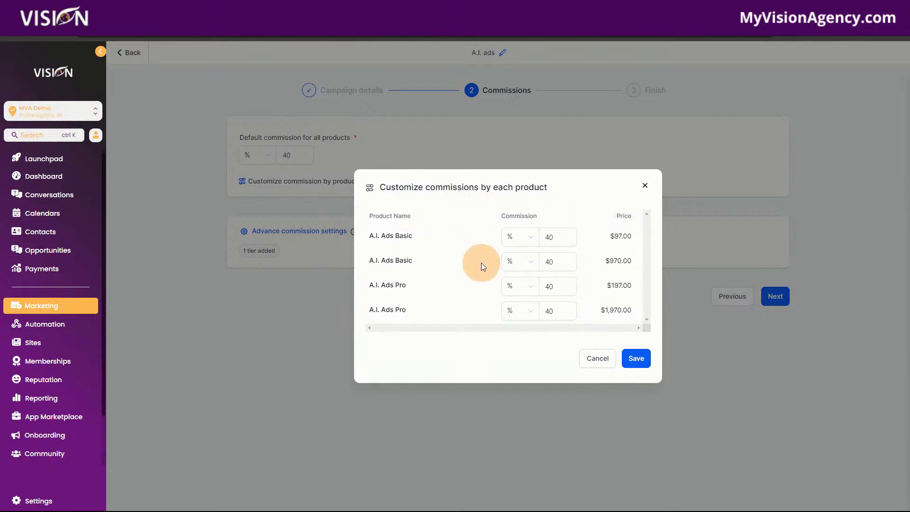
click(646, 186)
- Review the available numbers of tiers in the advanced commission settings and cancel without changing them
click(277, 228)
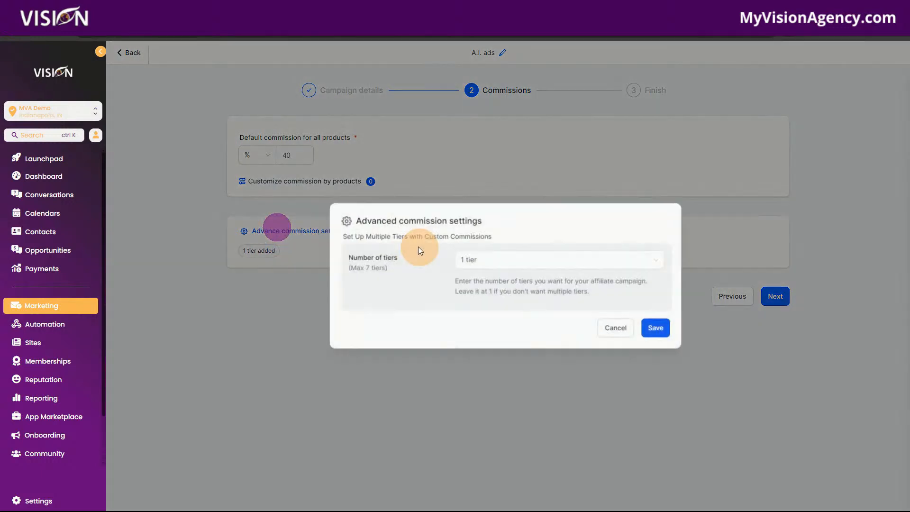
click(467, 260)
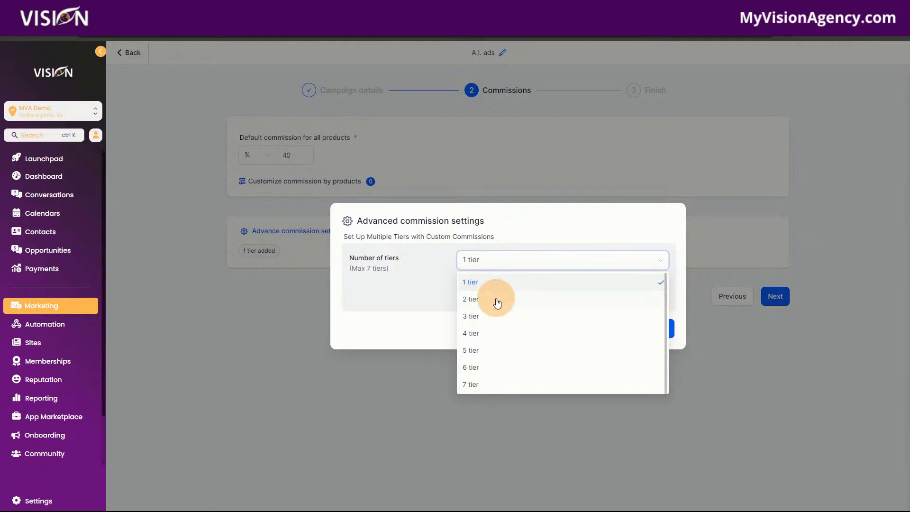
click(437, 292)
click(613, 328)
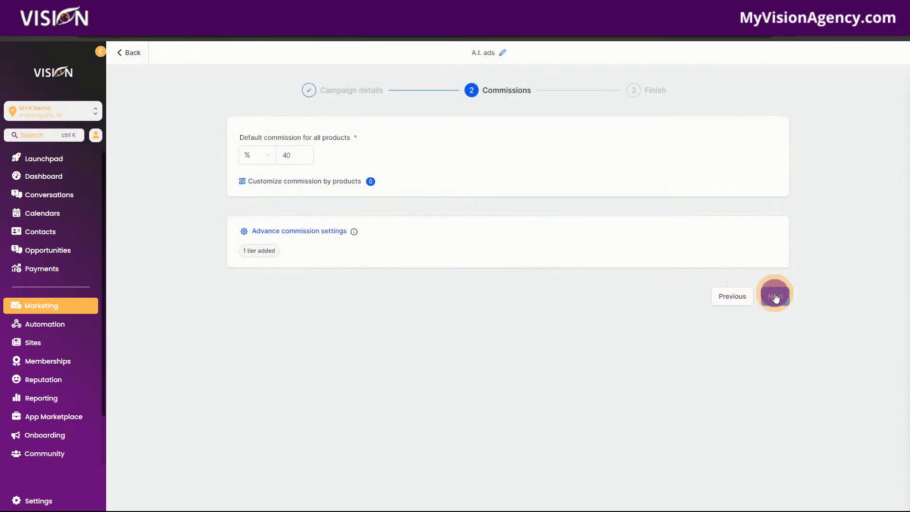
- Advance to the campaign's Finish stage and review the description, affiliate assignment and additional settings
click(775, 297)
click(258, 154)
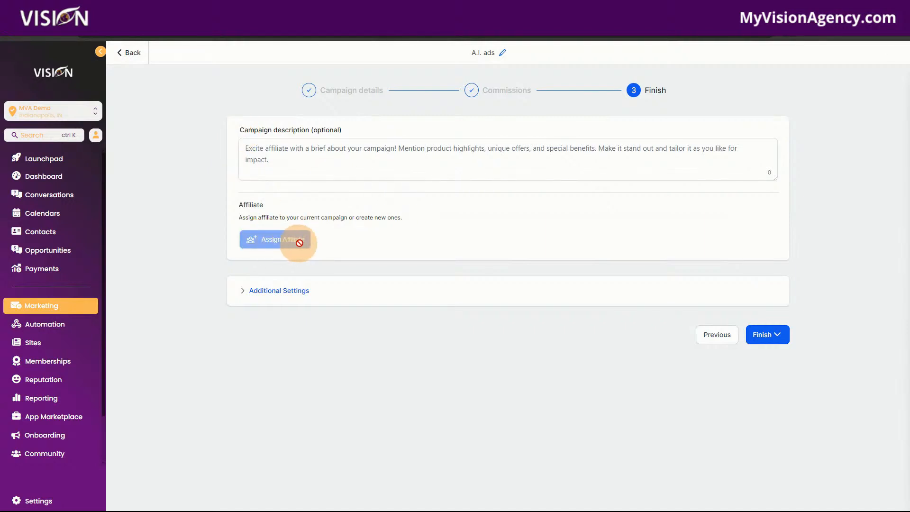
click(291, 291)
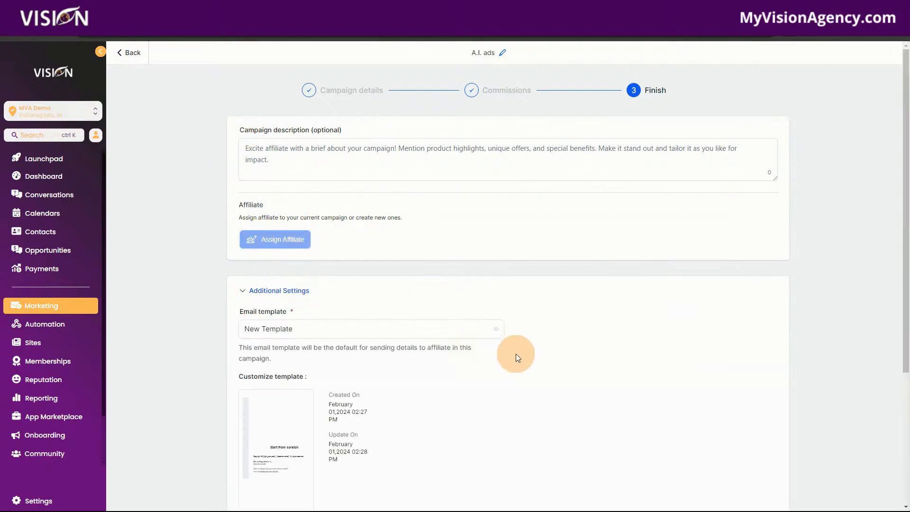
scroll(516, 354, down, 4)
mouse_move(291, 253)
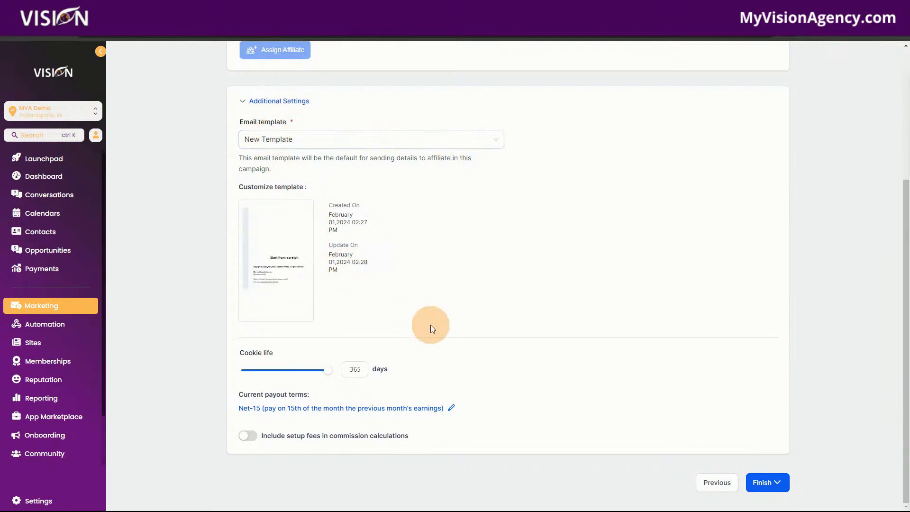
- Set the campaign's cookie life to 89 days
mouse_move(240, 301)
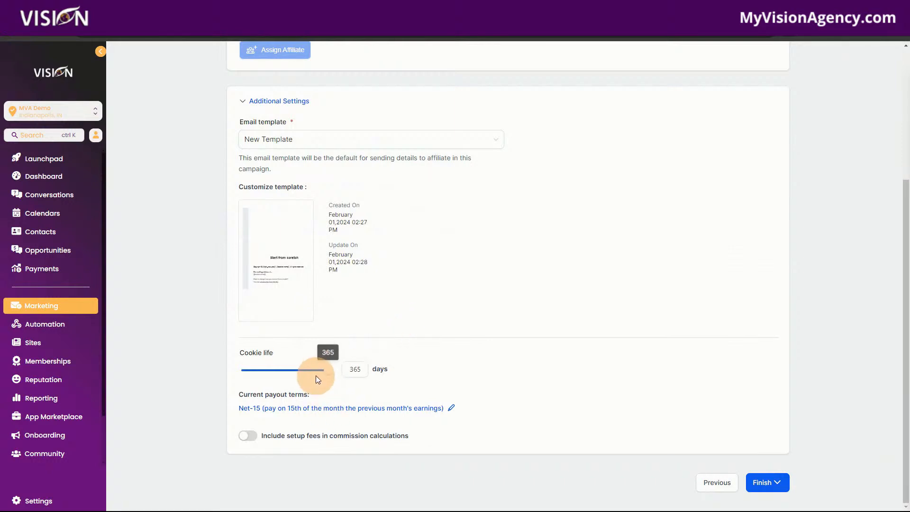
mouse_move(328, 369)
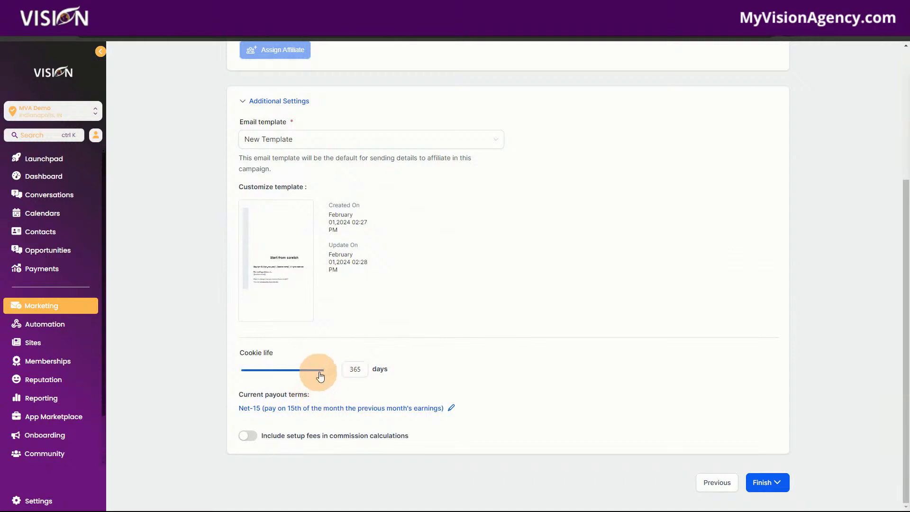
drag(321, 376, 268, 376)
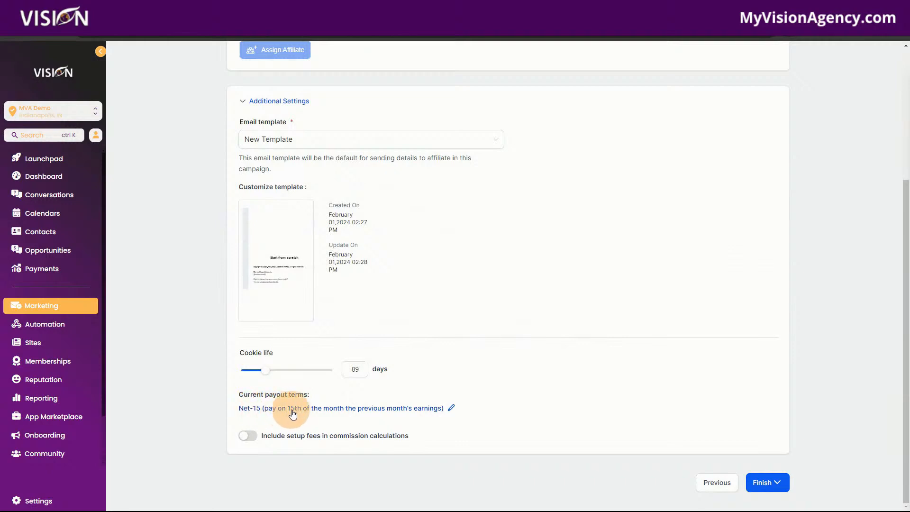
- View the payout term options and switch the inclusion of setup fees in commission calculations on and off again
click(450, 411)
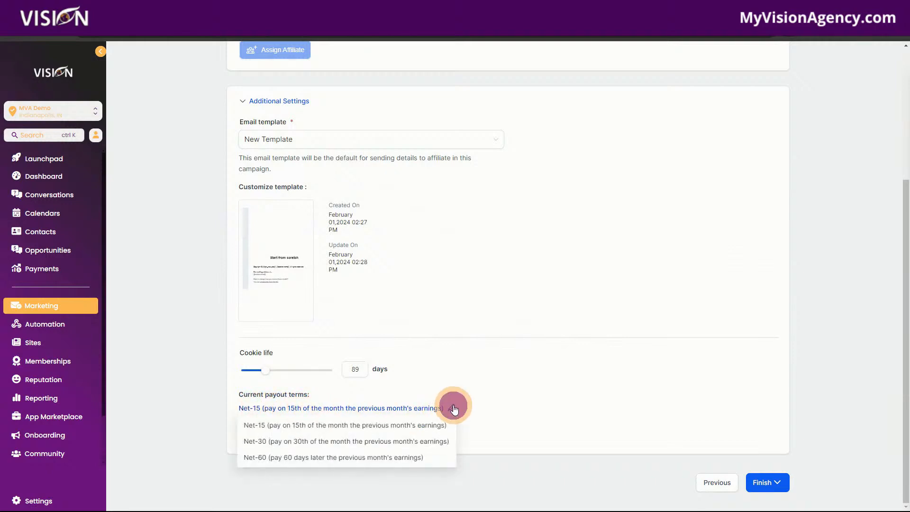
click(459, 316)
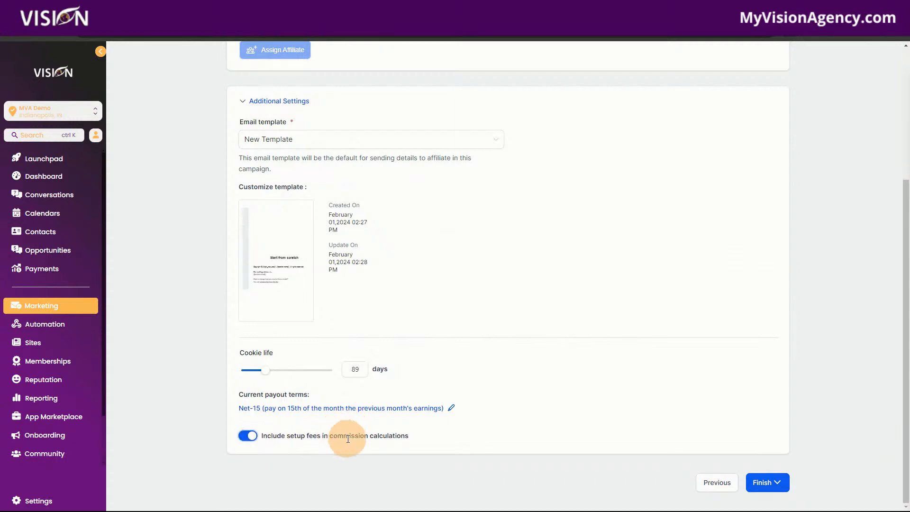
click(248, 435)
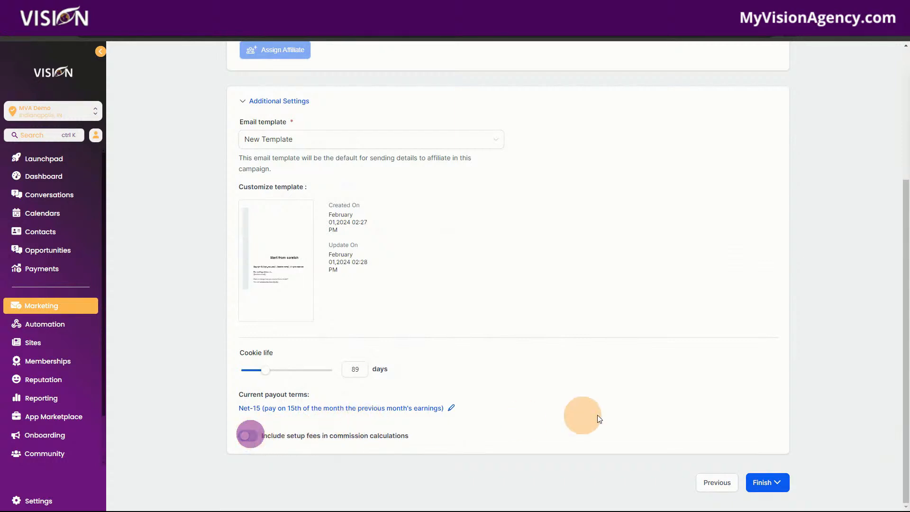
- Check the campaign's finishing options and return to the campaign list without publishing or saving
click(771, 490)
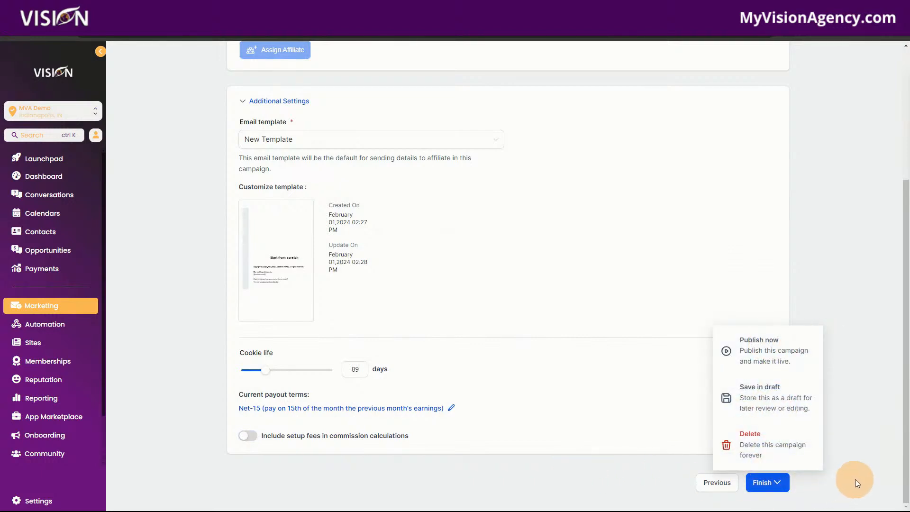
scroll(859, 469, up, 4)
click(134, 56)
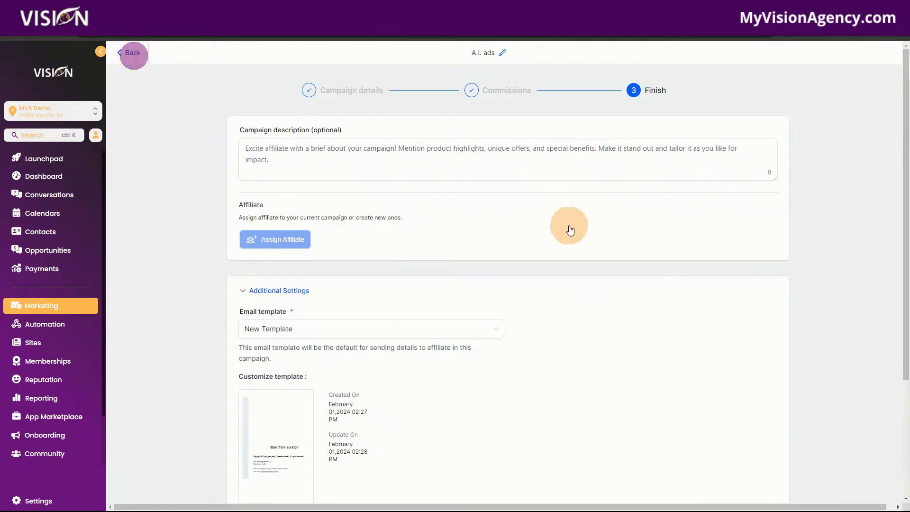
- View the Affiliate Manager's Affiliate, Payout and Media pages in turn
mouse_move(469, 76)
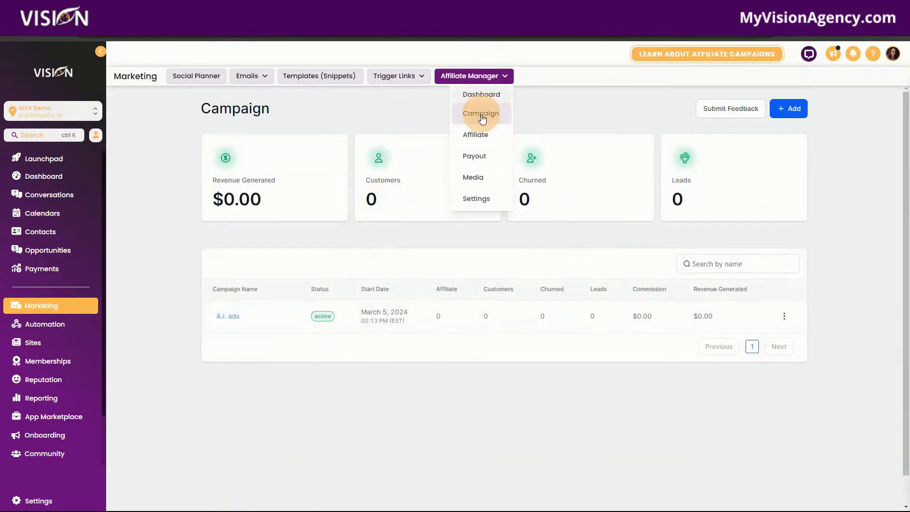
click(477, 135)
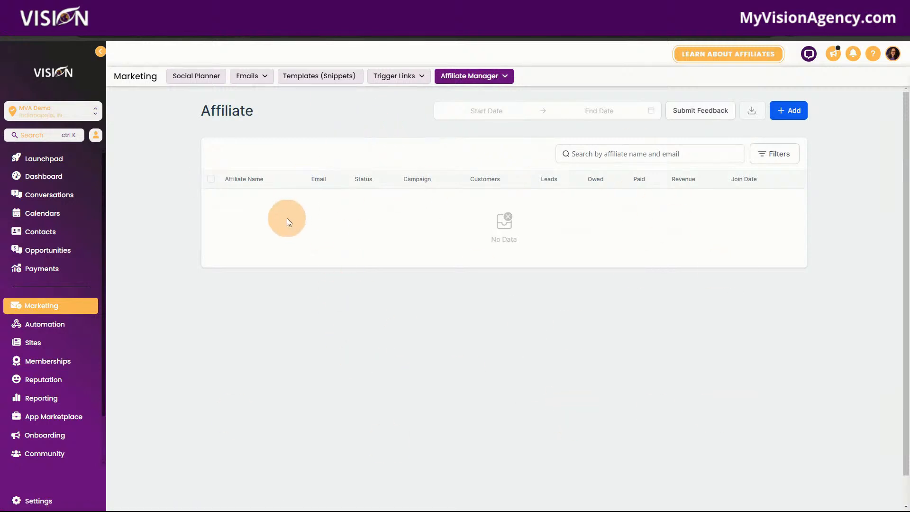
mouse_move(474, 78)
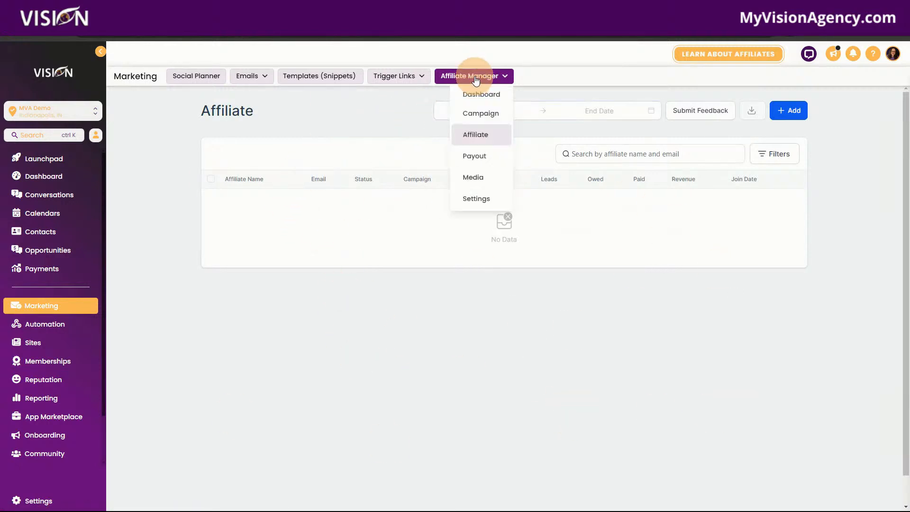
click(474, 160)
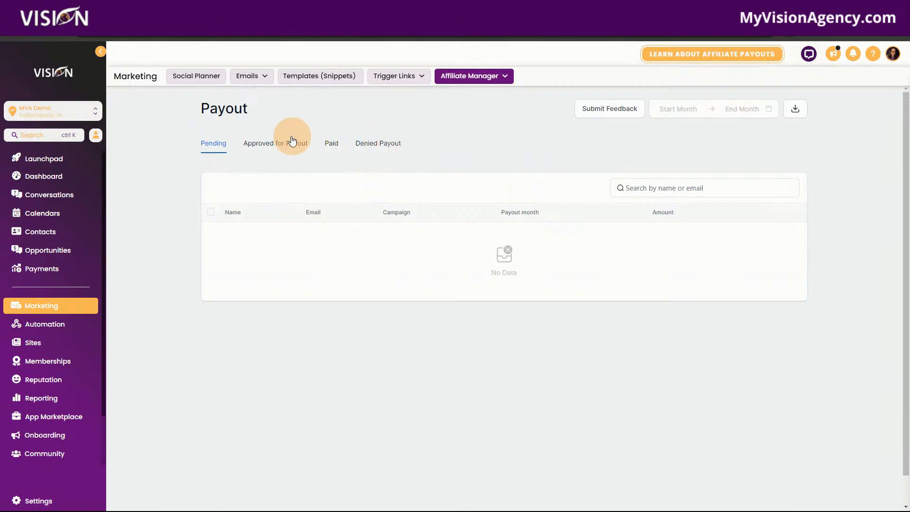
mouse_move(475, 75)
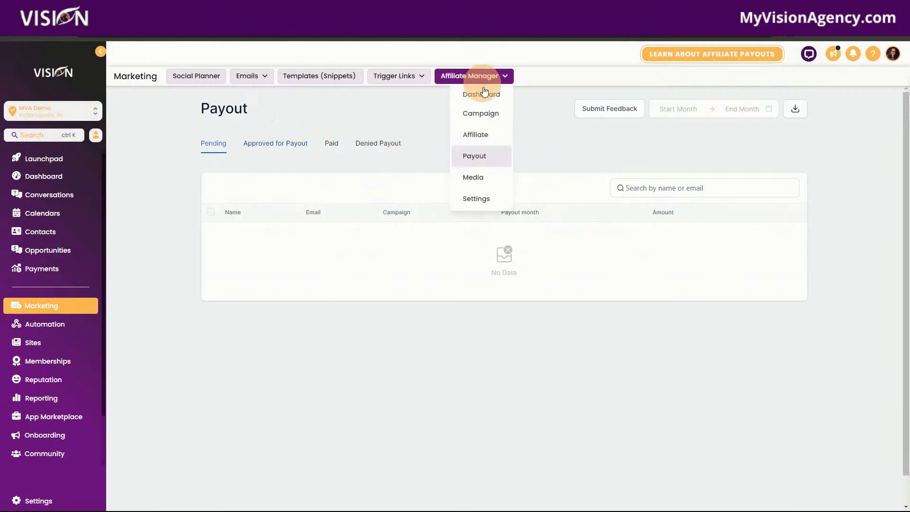
click(474, 177)
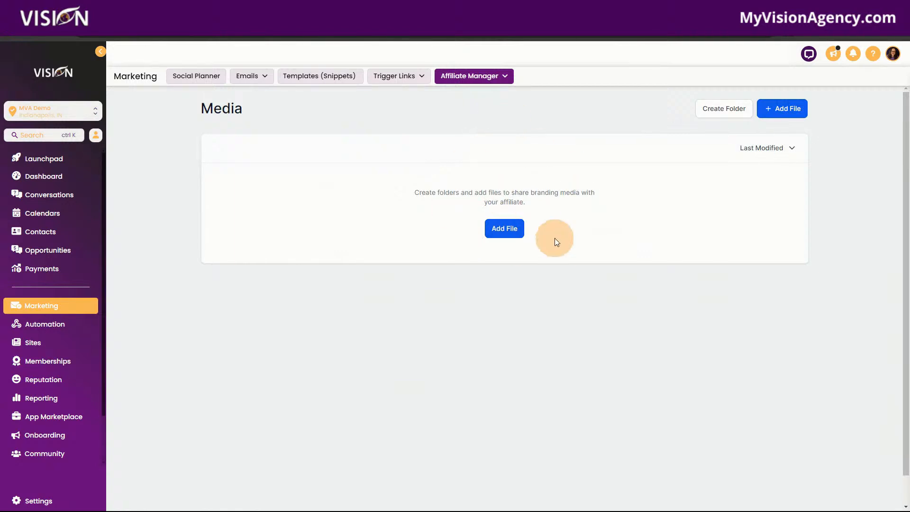
- Open the Affiliate Manager's settings and review the default campaign settings and the label customizations
click(484, 77)
click(482, 202)
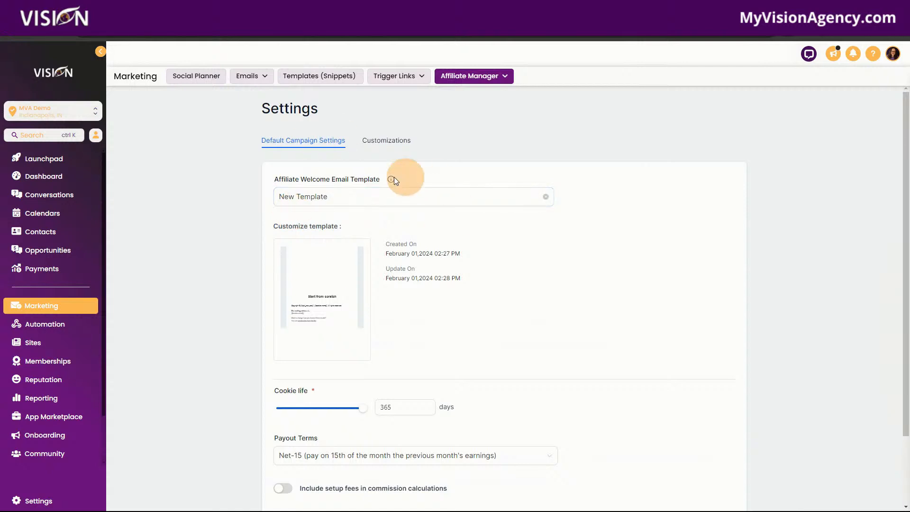
scroll(556, 334, down, 1)
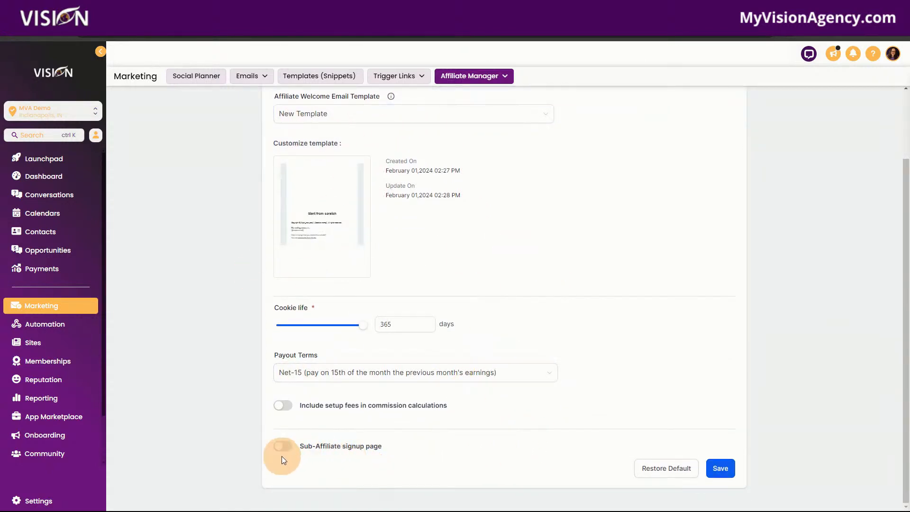
scroll(460, 450, up, 3)
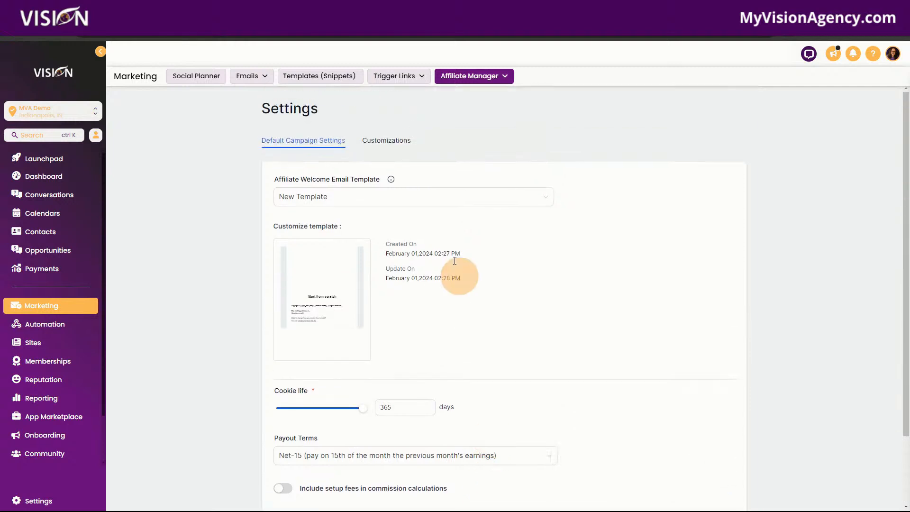
click(390, 141)
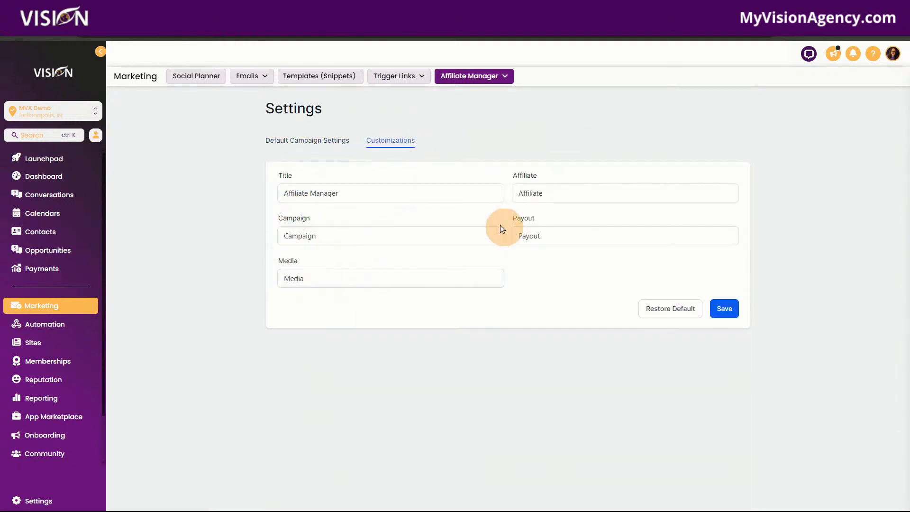
mouse_move(471, 75)
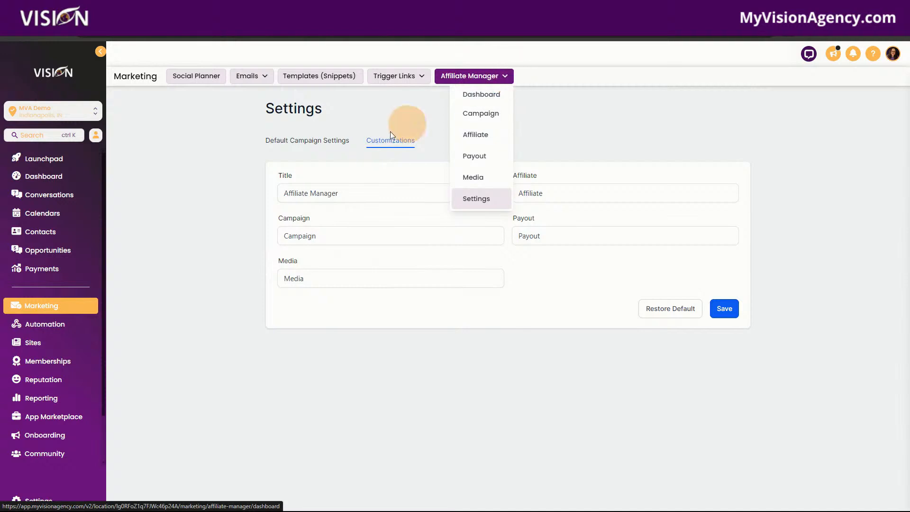
drag(347, 195, 285, 193)
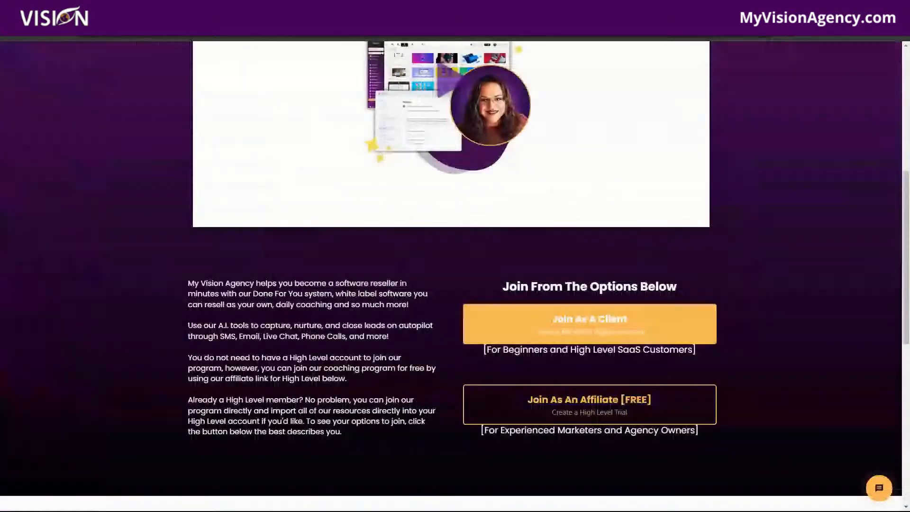
scroll(813, 306, up, 2)
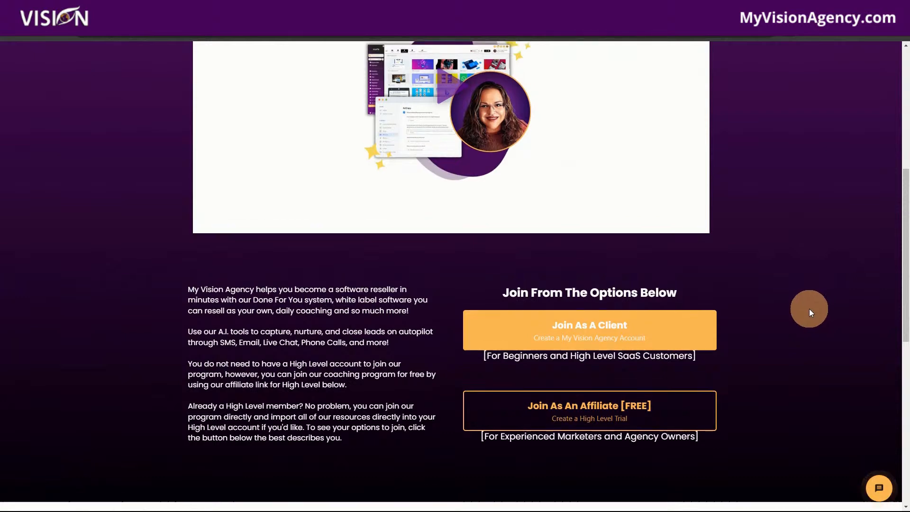
scroll(798, 308, down, 2)
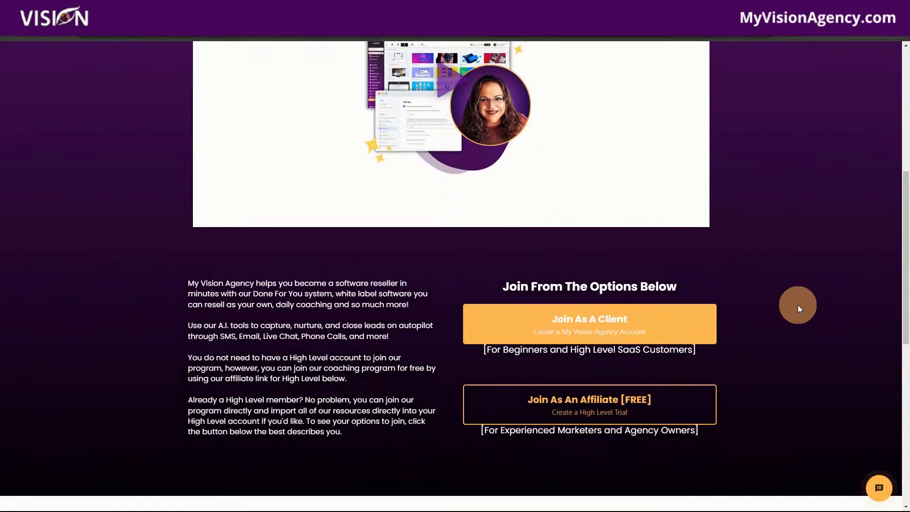